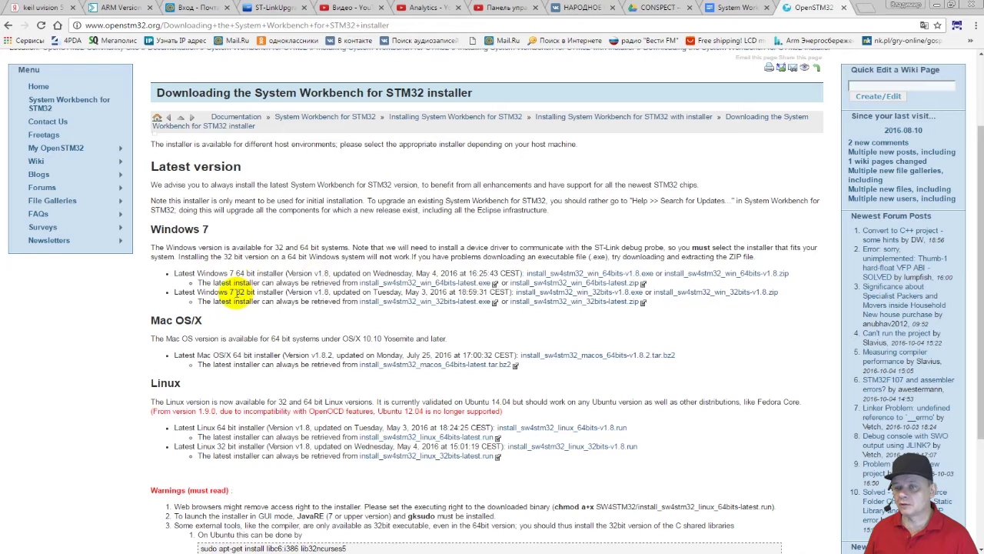
# Download the Windows 7 64-bit System Workbench for STM32 installer, install_sw4stm32_win_64bits-v1.8.exe.
pyautogui.click(289, 297)
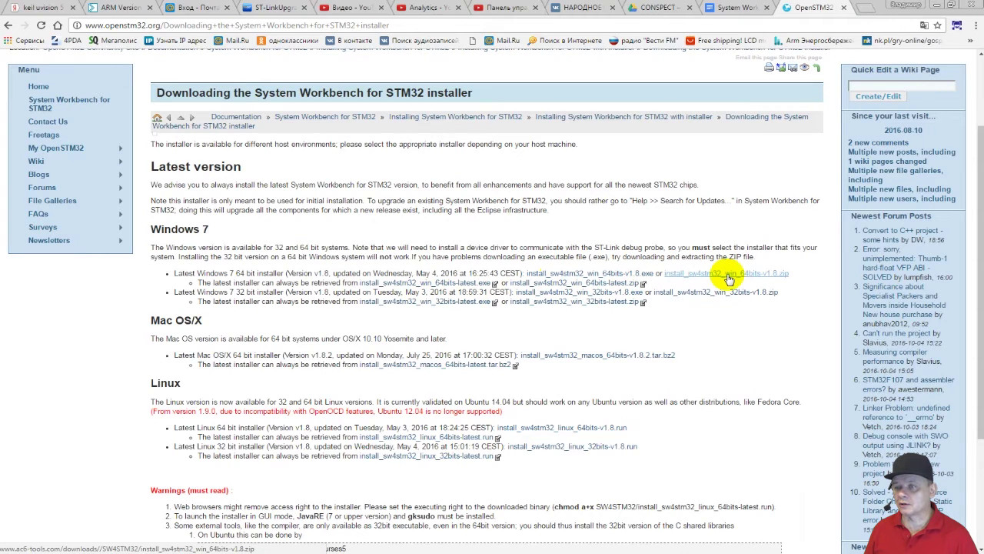
pyautogui.click(615, 275)
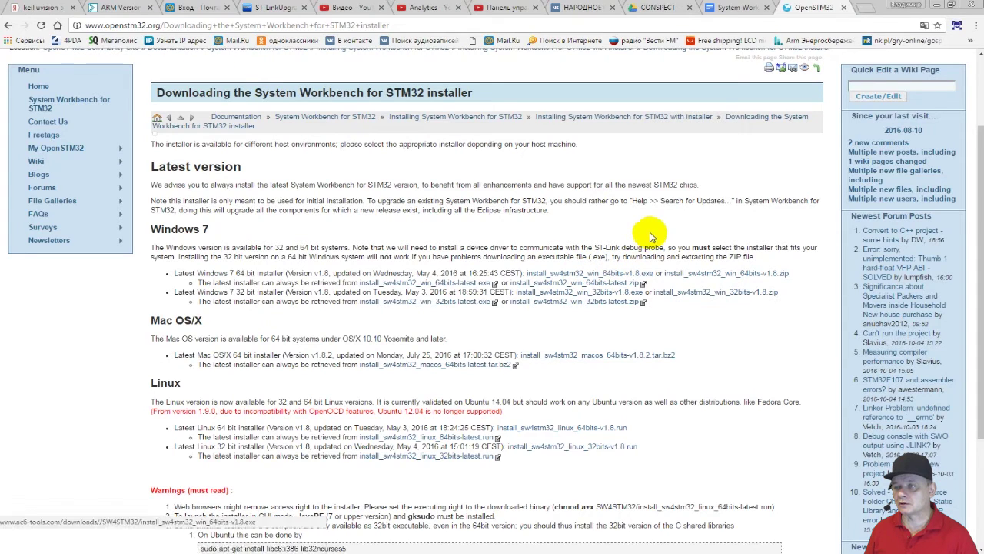
# Switch to Total Commander and open the Users folder on drive C.
pyautogui.click(252, 540)
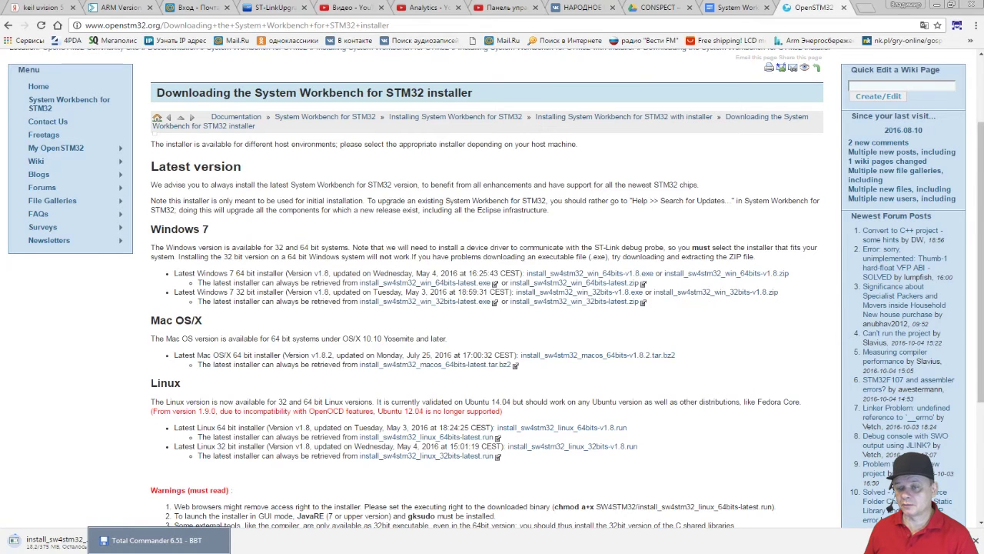
pyautogui.click(154, 540)
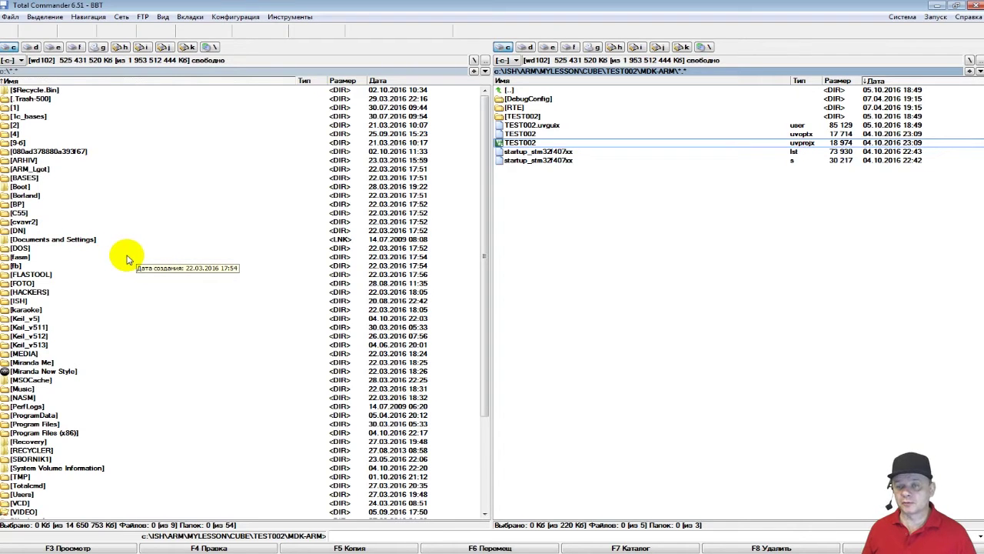
pyautogui.click(94, 283)
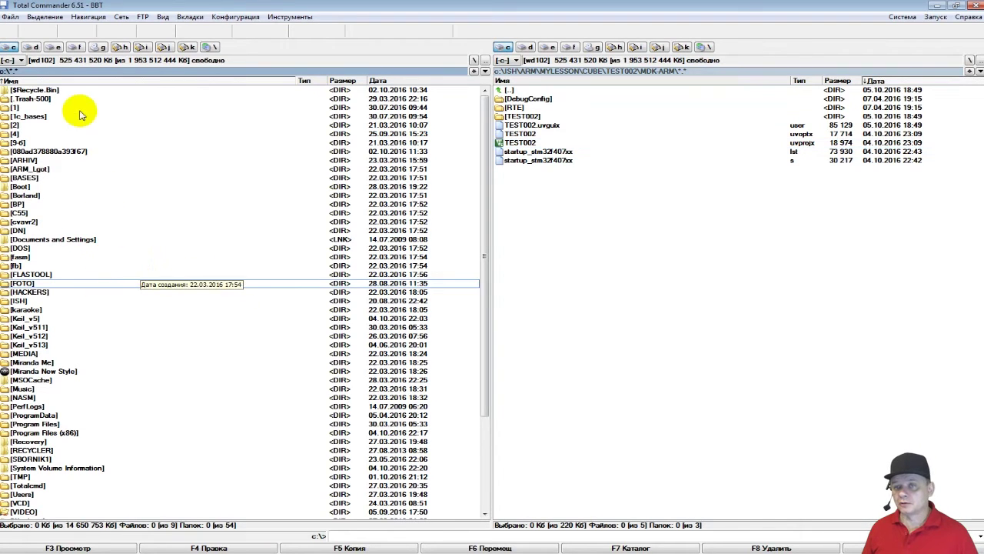
pyautogui.scroll(-4, 65, 99)
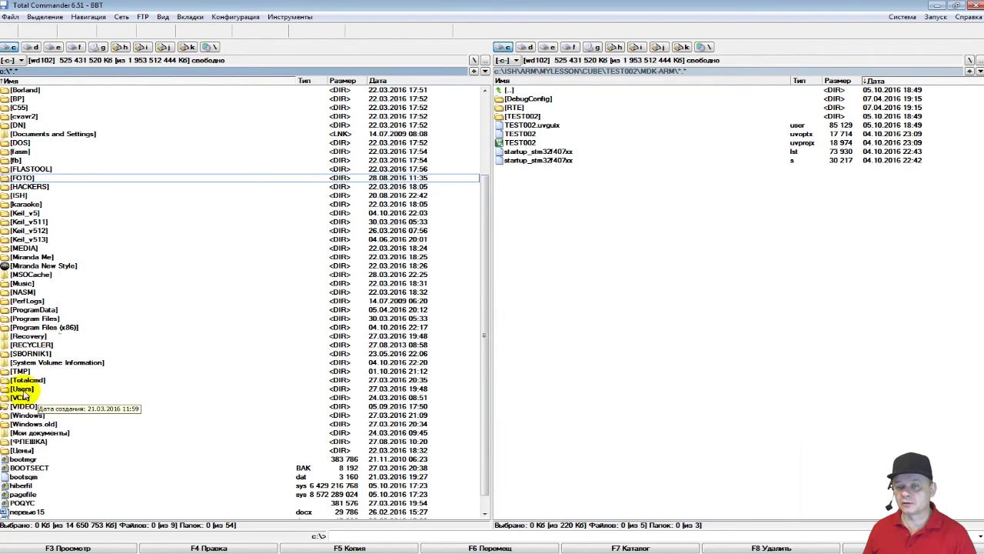
pyautogui.click(28, 390)
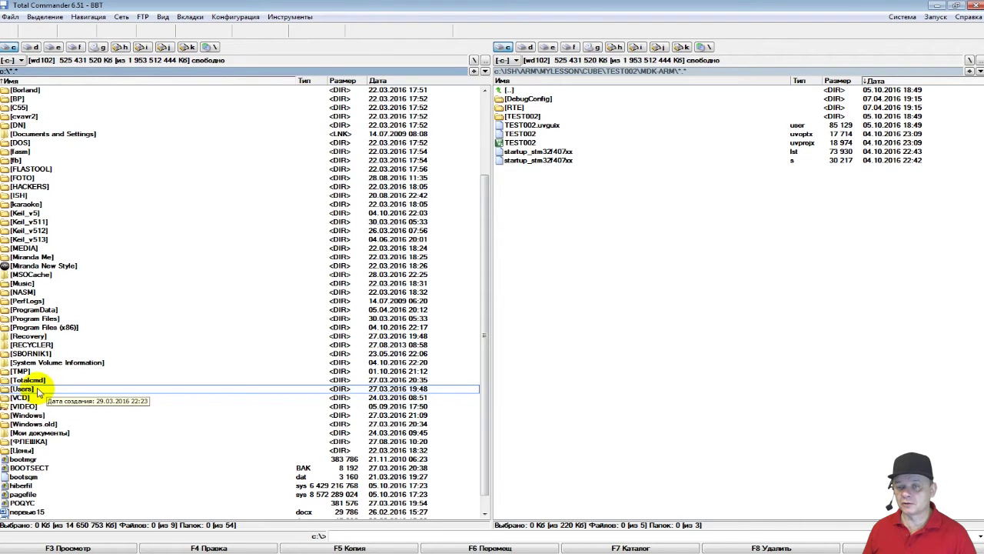
pyautogui.doubleClick(37, 392)
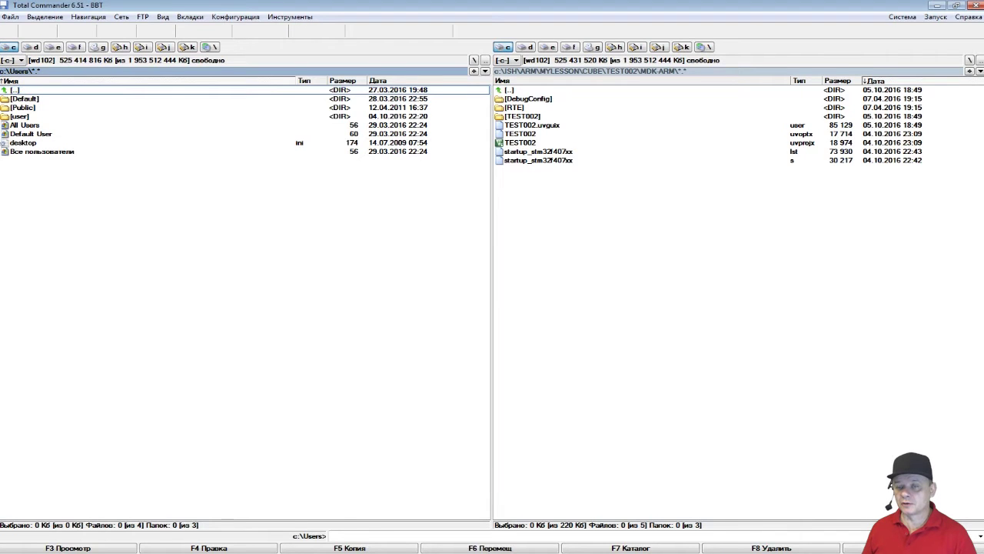
# Open a Windows Explorer window and go to the Users\user folder on drive C.
pyautogui.press('super')
pyautogui.click(225, 236)
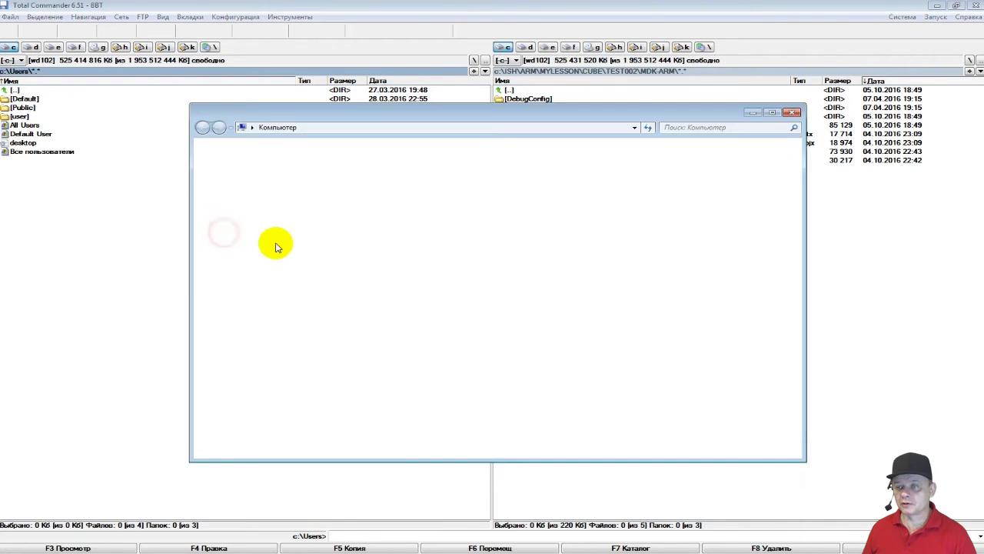
pyautogui.click(368, 191)
pyautogui.doubleClick(368, 191)
pyautogui.click(362, 303)
pyautogui.scroll(-6, 362, 318)
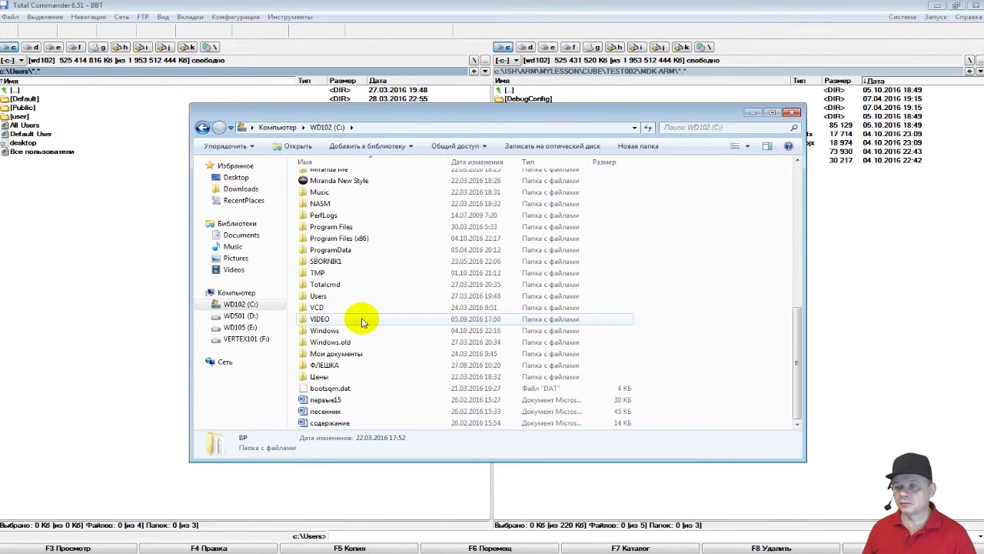
pyautogui.scroll(-2, 358, 318)
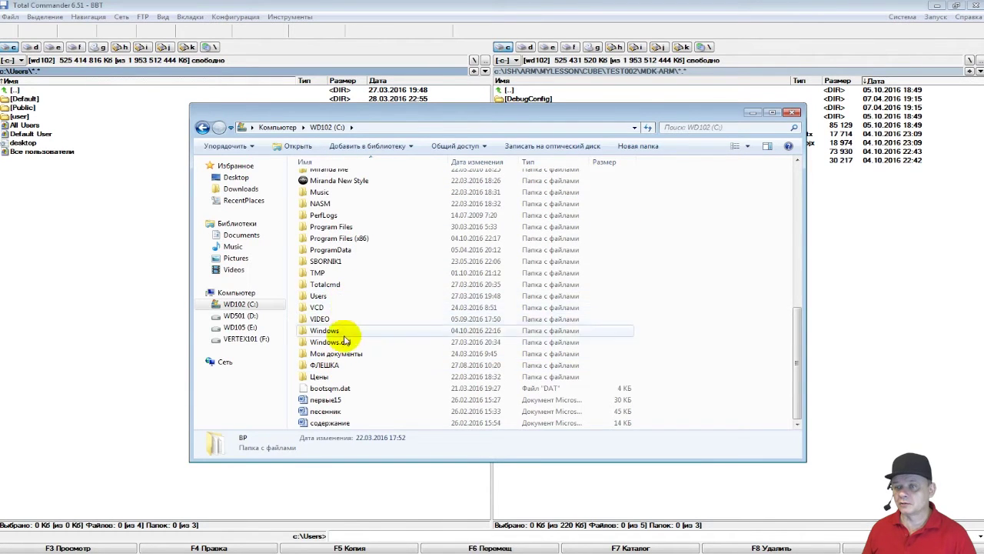
pyautogui.scroll(3, 347, 323)
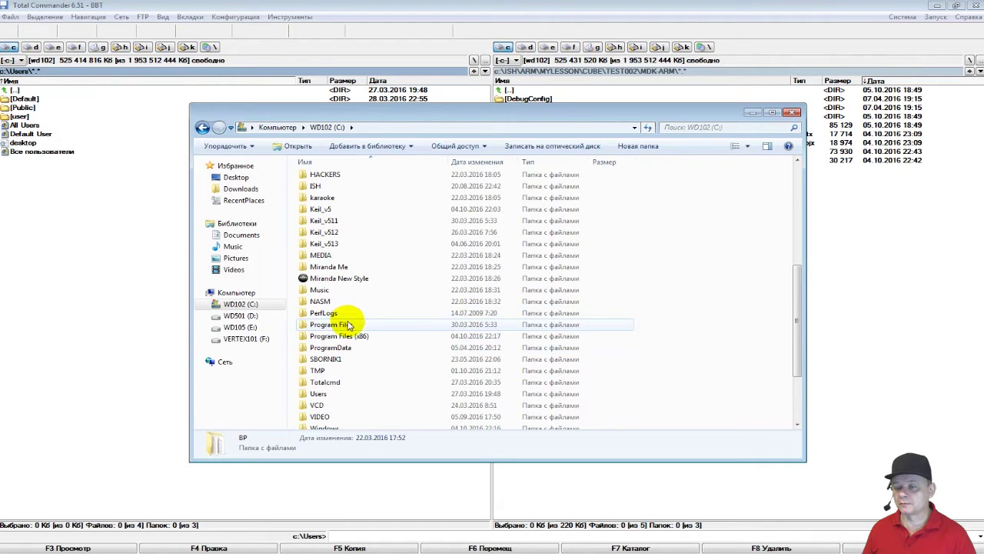
pyautogui.scroll(-3, 347, 323)
pyautogui.doubleClick(329, 300)
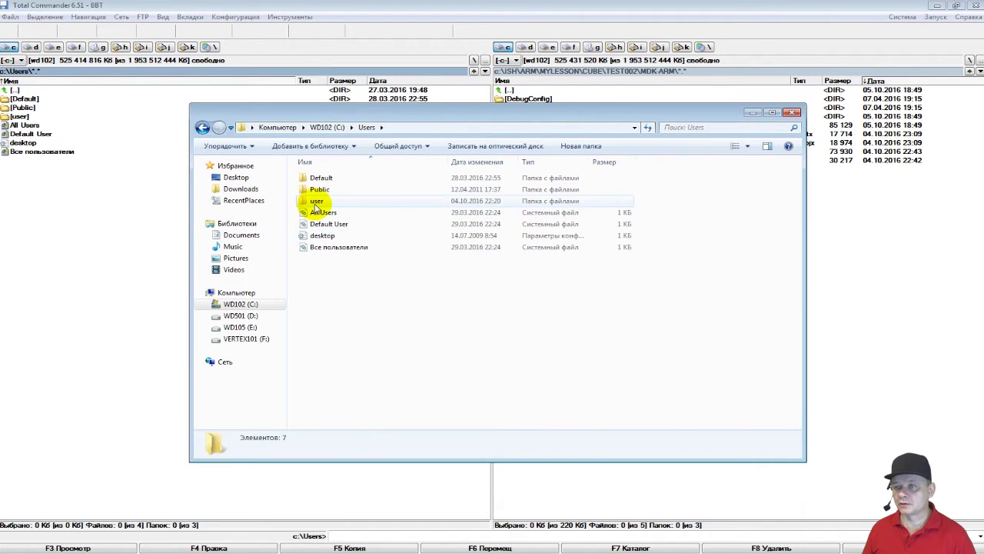
pyautogui.doubleClick(329, 203)
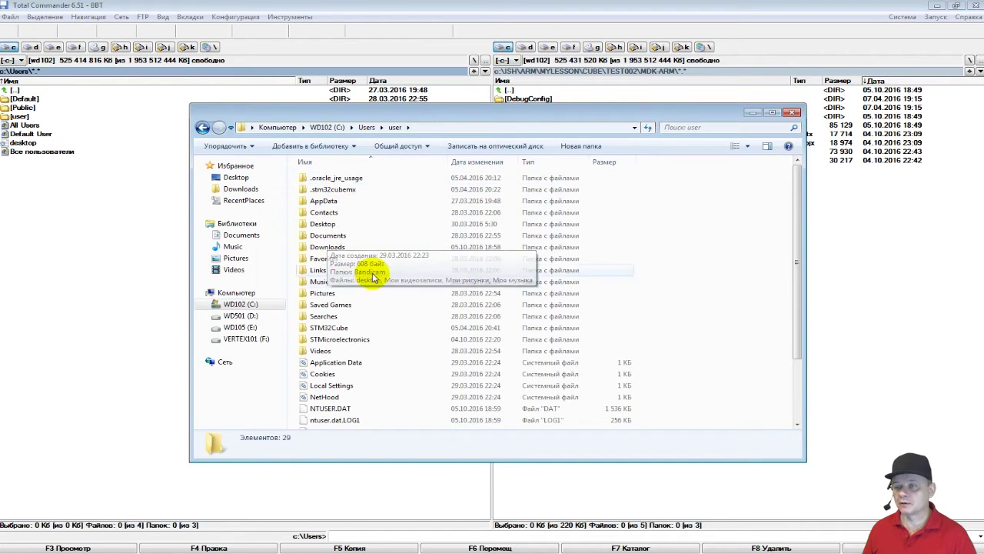
# Go back to the root of drive C and reopen the Users\user folder.
pyautogui.click(344, 132)
pyautogui.click(360, 356)
pyautogui.scroll(-2, 364, 355)
pyautogui.scroll(-2, 366, 354)
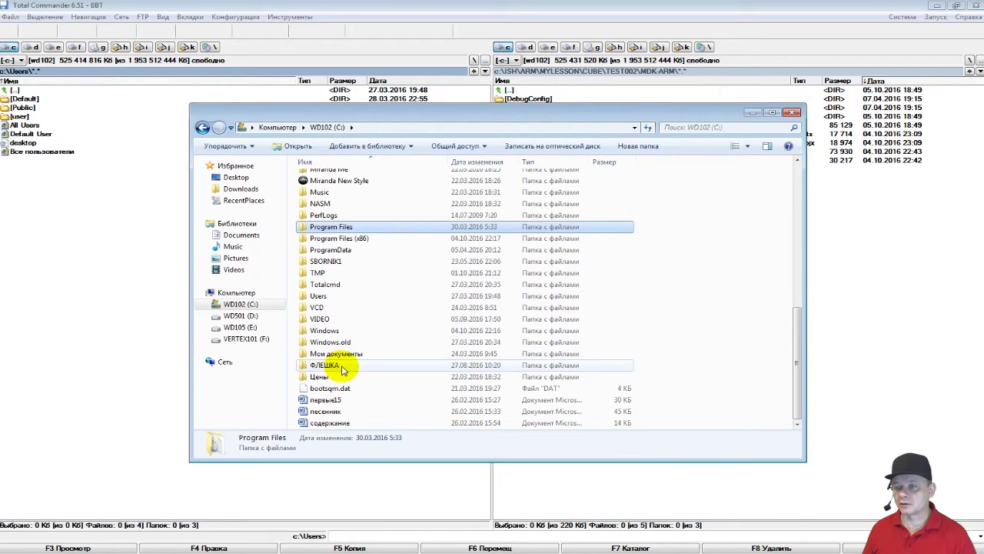
pyautogui.scroll(1, 341, 362)
pyautogui.click(335, 326)
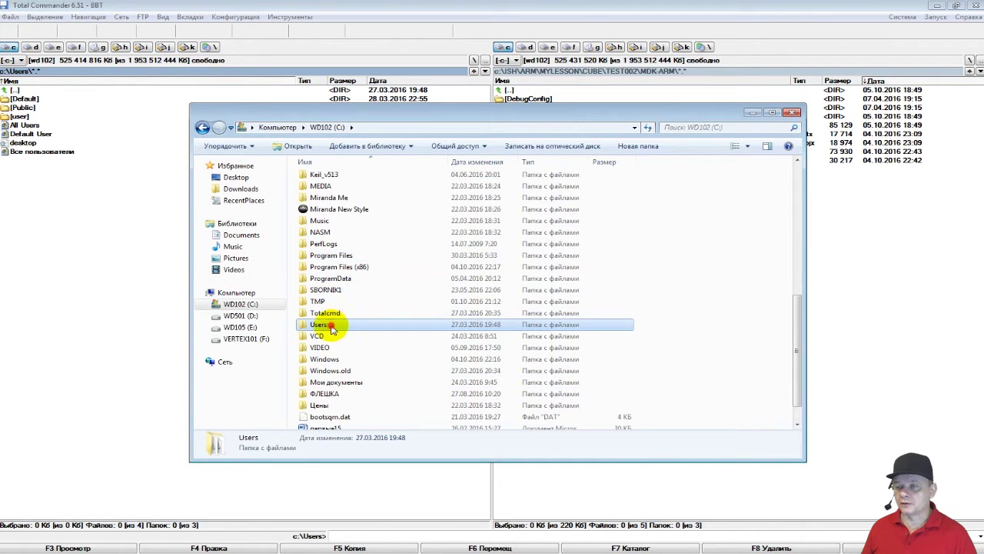
pyautogui.doubleClick(330, 326)
pyautogui.doubleClick(377, 255)
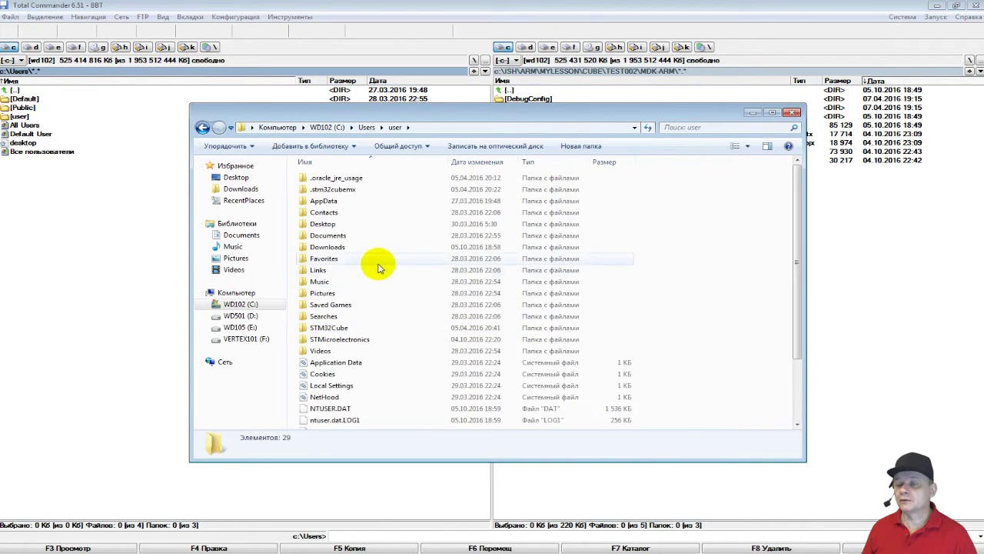
# Open the STM32Cube folder and its Repository subfolder.
pyautogui.click(316, 330)
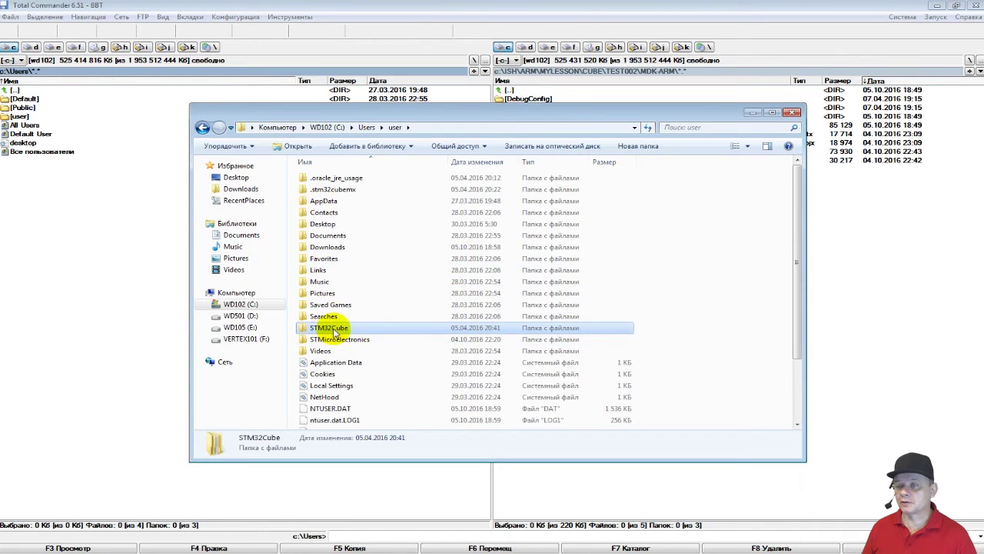
pyautogui.doubleClick(346, 331)
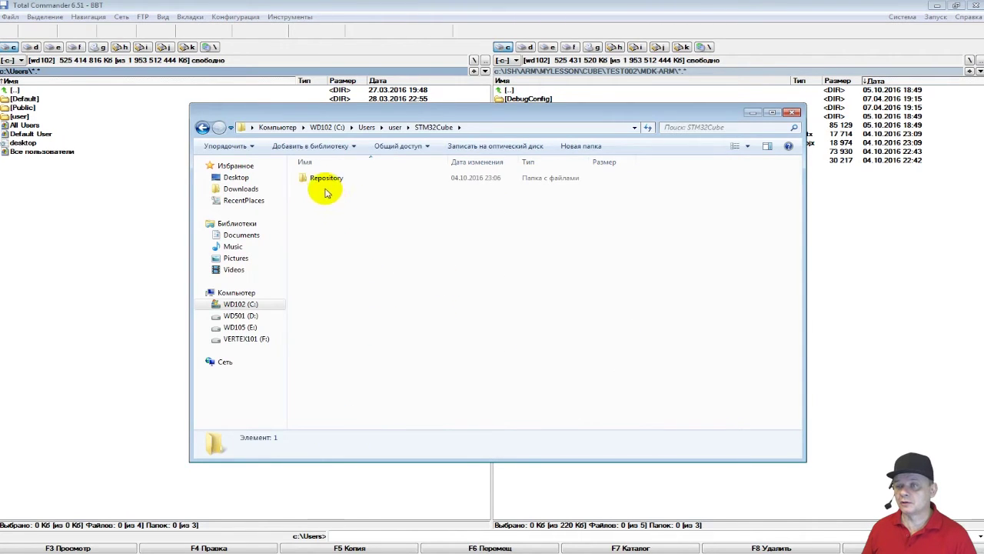
pyautogui.doubleClick(323, 181)
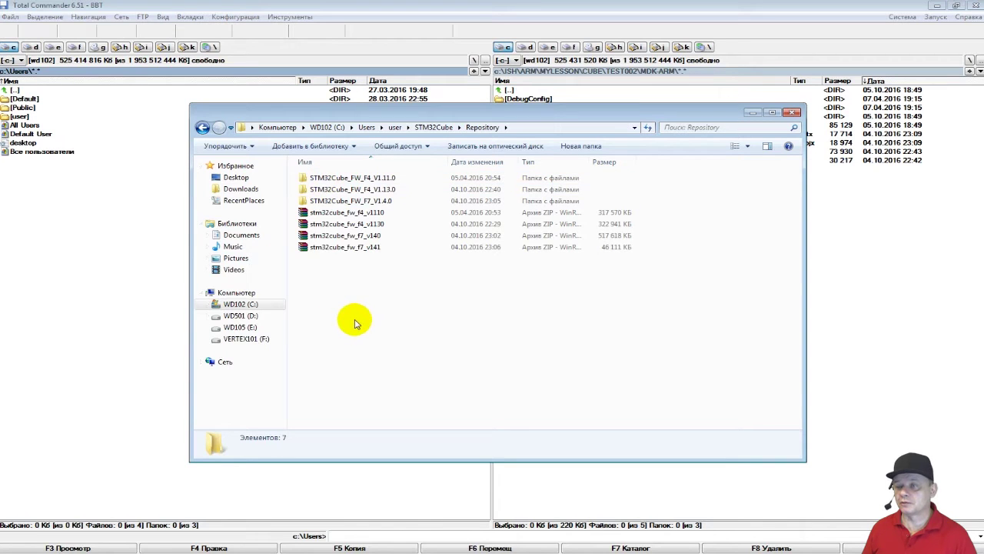
# Launch STM32CubeMX and open its New Libraries Manager.
pyautogui.press('super')
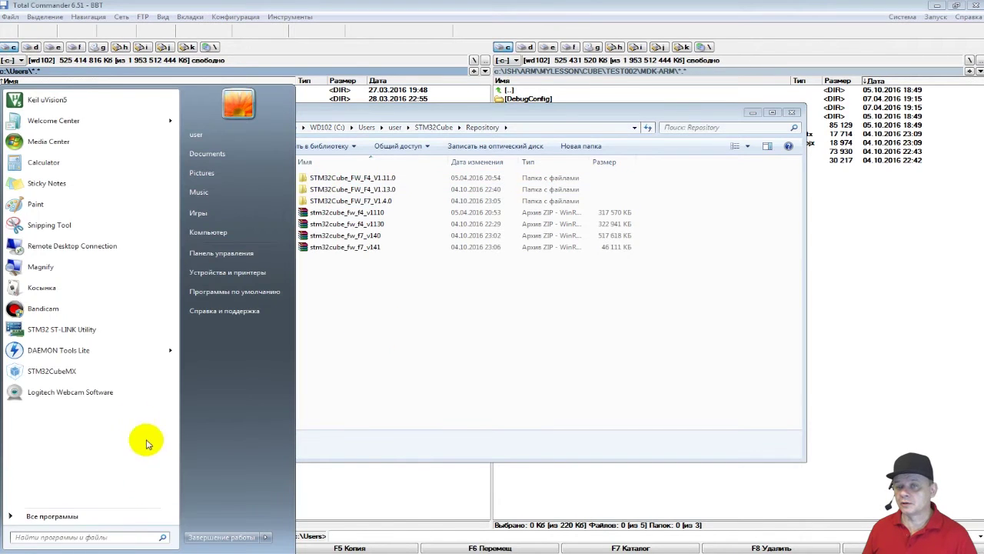
pyautogui.click(55, 371)
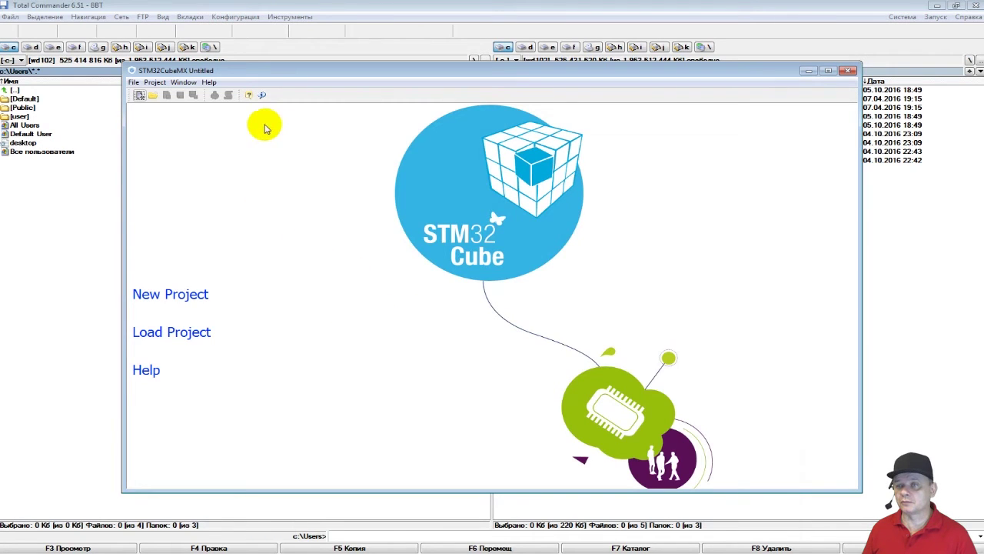
pyautogui.click(209, 82)
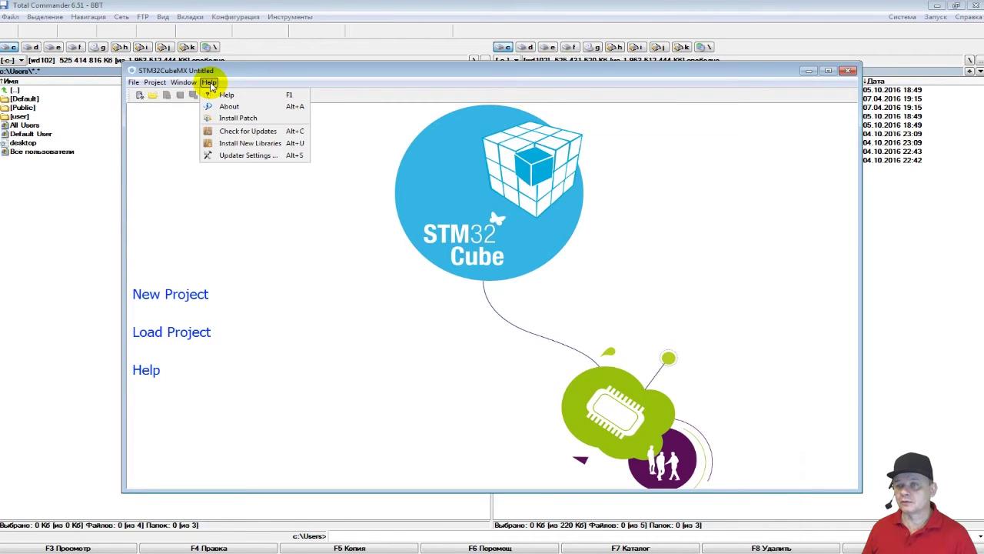
pyautogui.click(234, 143)
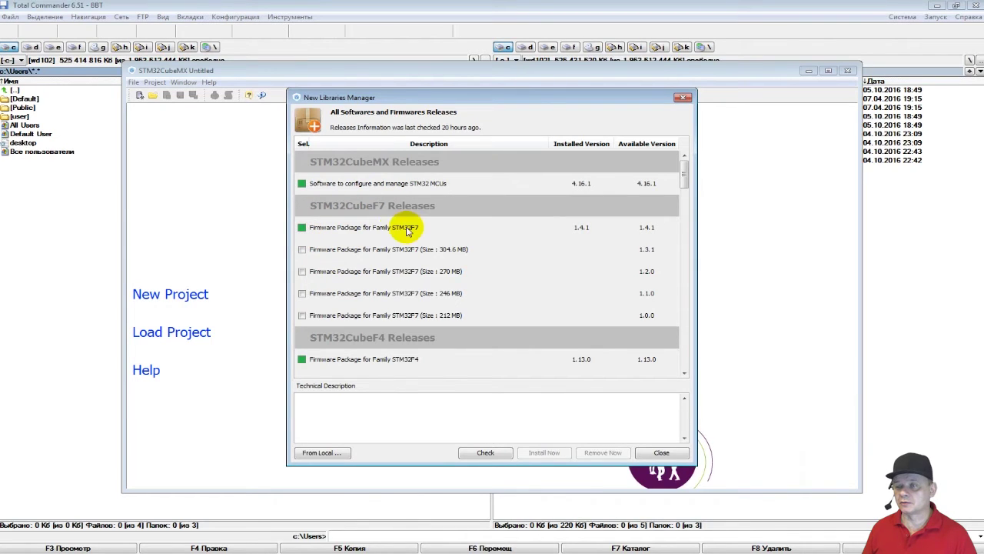
# Review the STM32F7 and STM32F4 firmware package versions in the New Libraries Manager, and close it.
pyautogui.moveTo(684, 177); pyautogui.dragTo(686, 185)
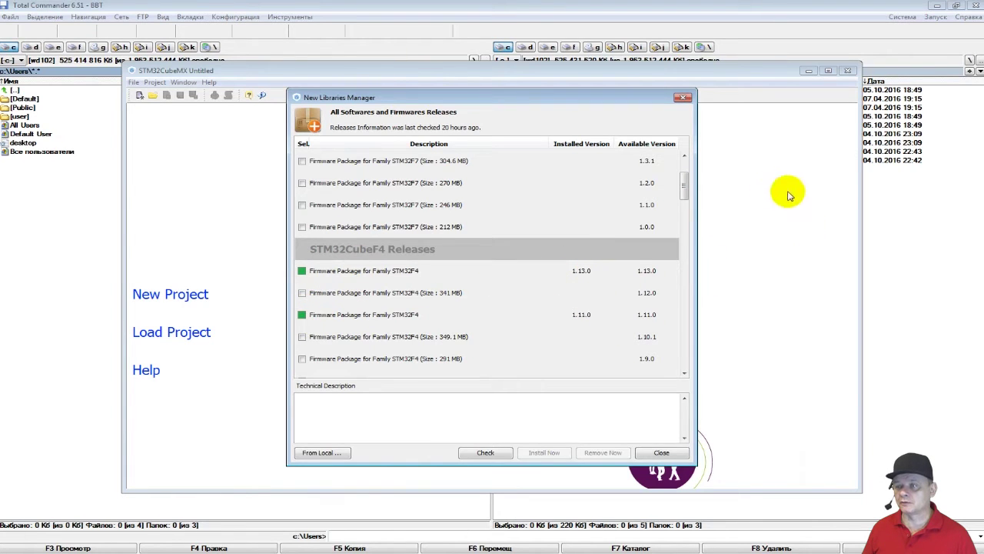
pyautogui.moveTo(684, 184); pyautogui.dragTo(706, 165)
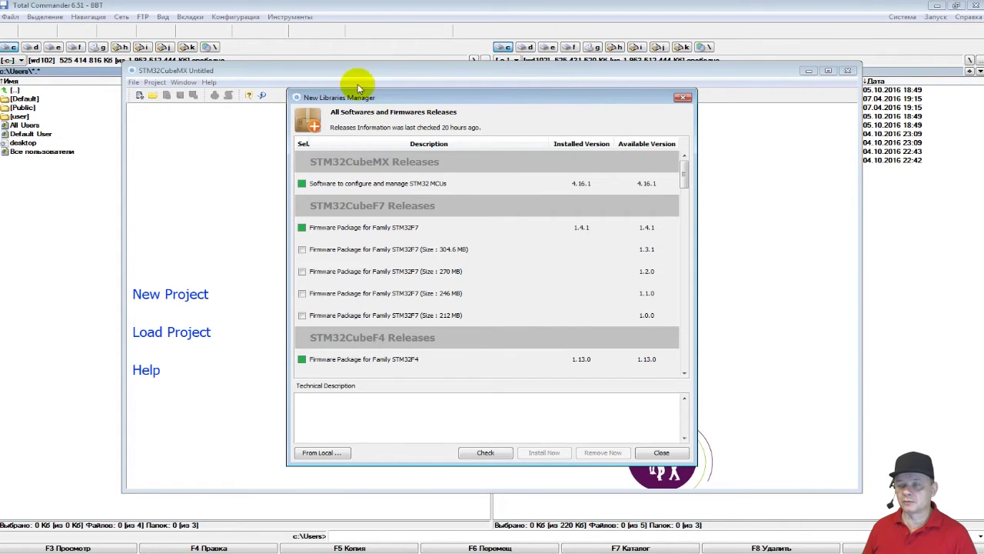
pyautogui.moveTo(584, 106); pyautogui.dragTo(553, 106)
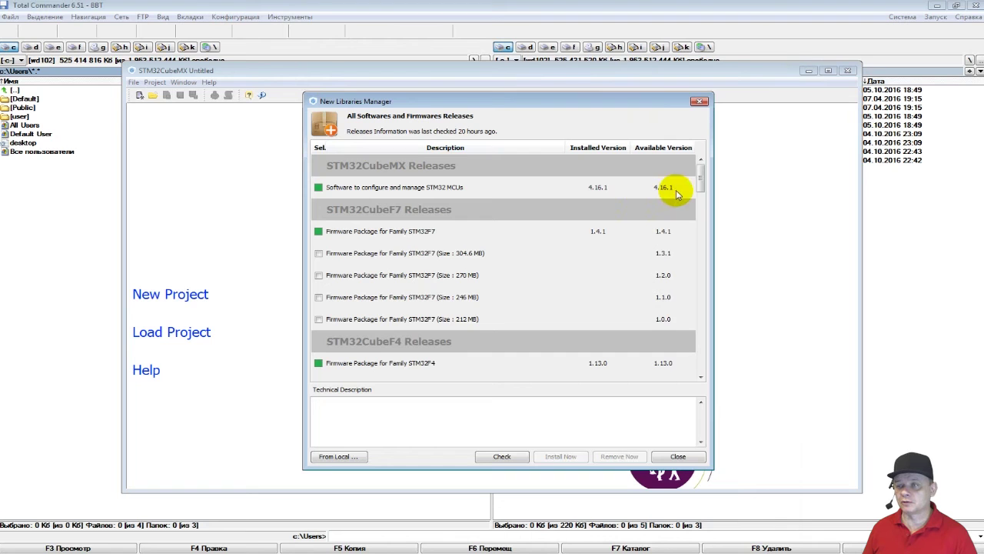
pyautogui.moveTo(702, 178); pyautogui.dragTo(702, 107)
pyautogui.click(696, 103)
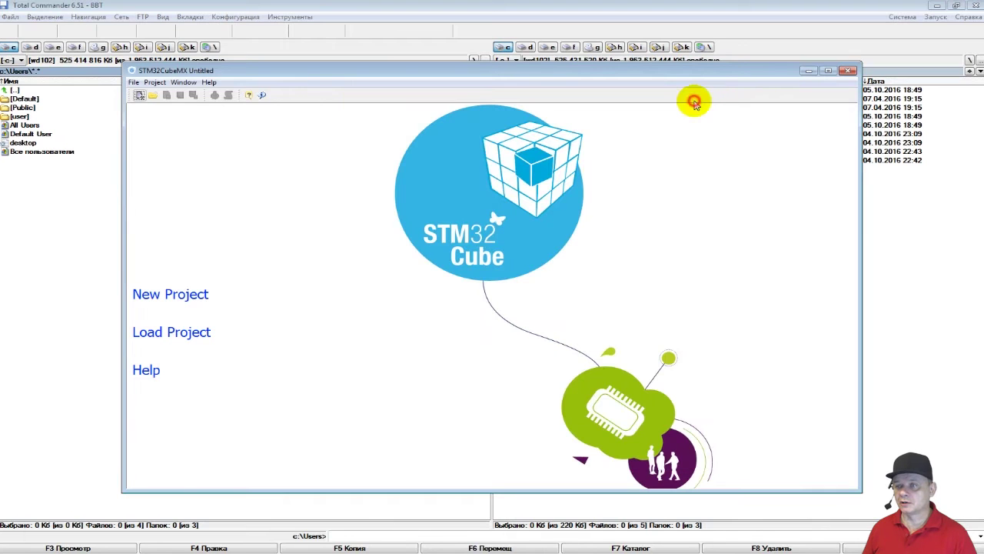
# Return to the Repository folder in Windows Explorer and open the STM32Cube_FW_F4_V1.13.0 folder.
pyautogui.click(44, 175)
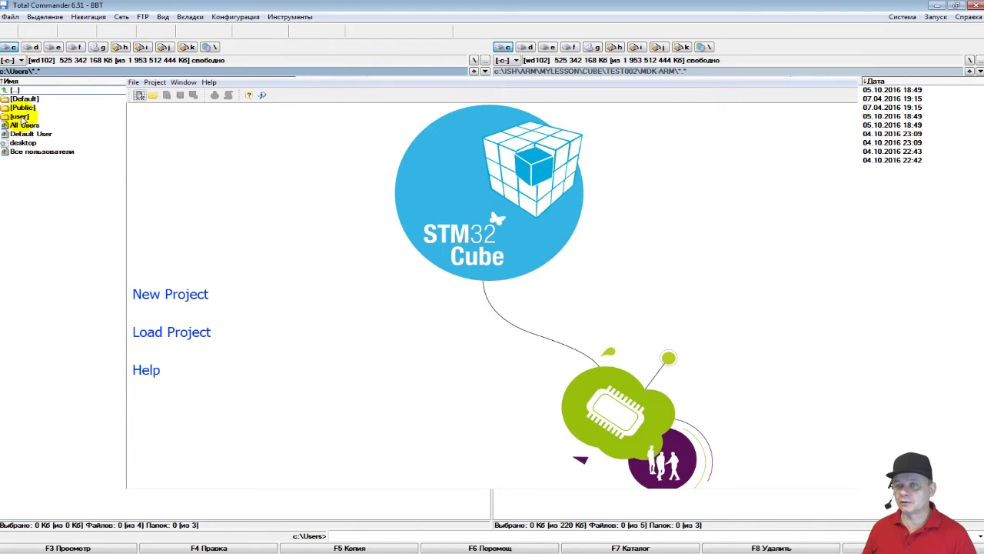
pyautogui.hotkey('alt', 'Tab')
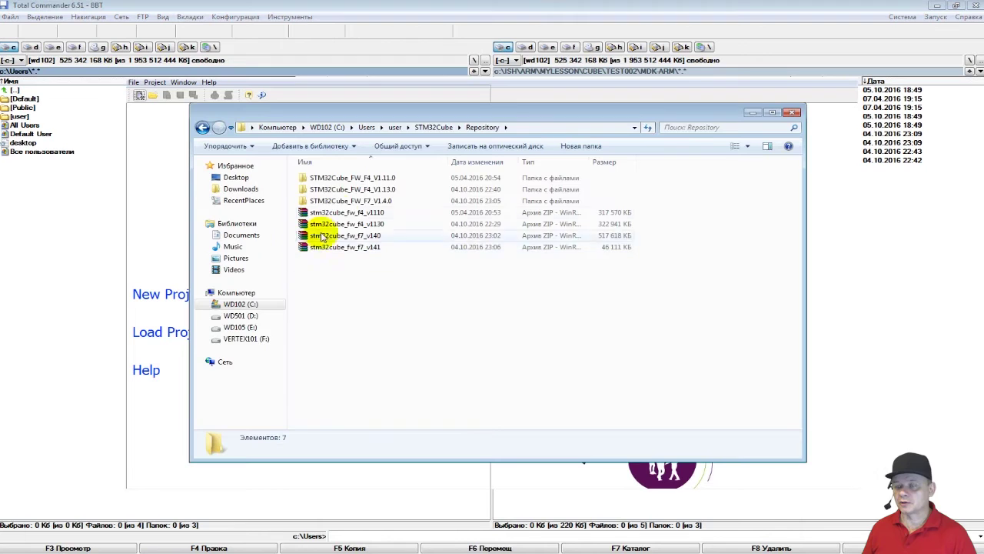
pyautogui.click(358, 190)
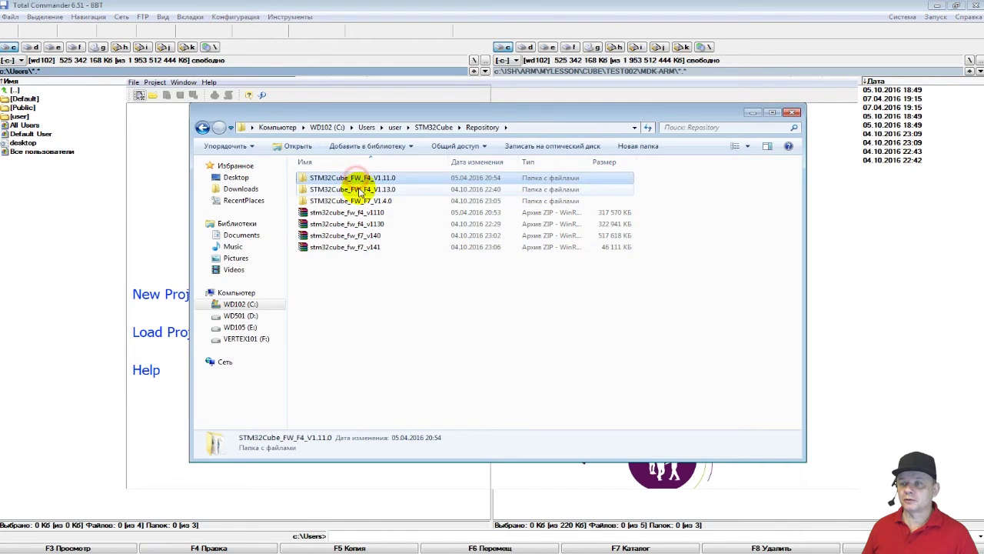
pyautogui.click(348, 177)
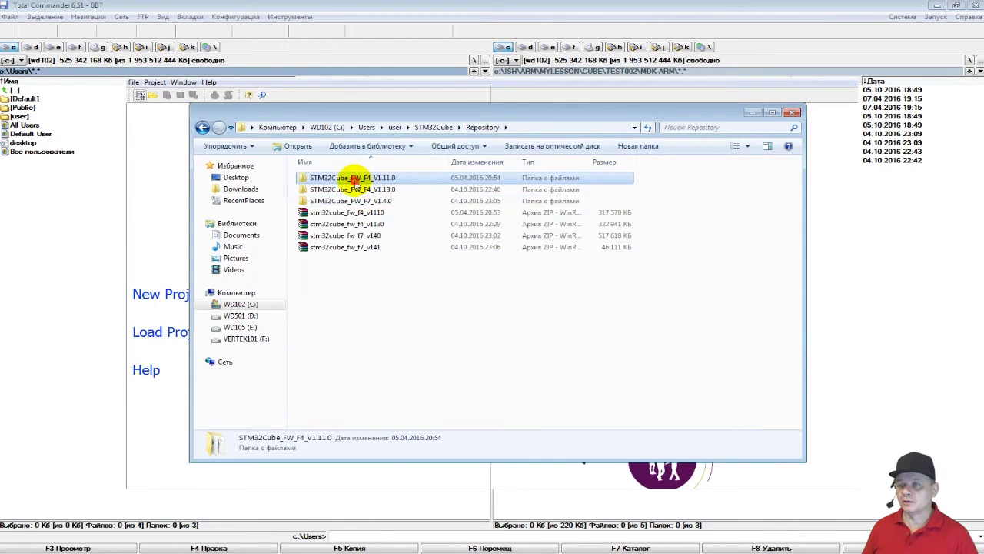
pyautogui.click(348, 190)
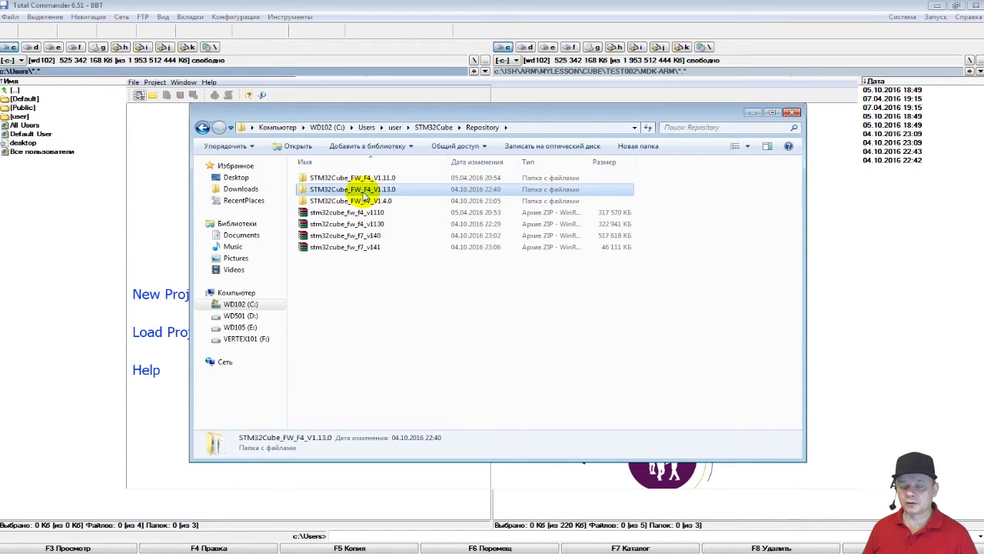
pyautogui.doubleClick(308, 191)
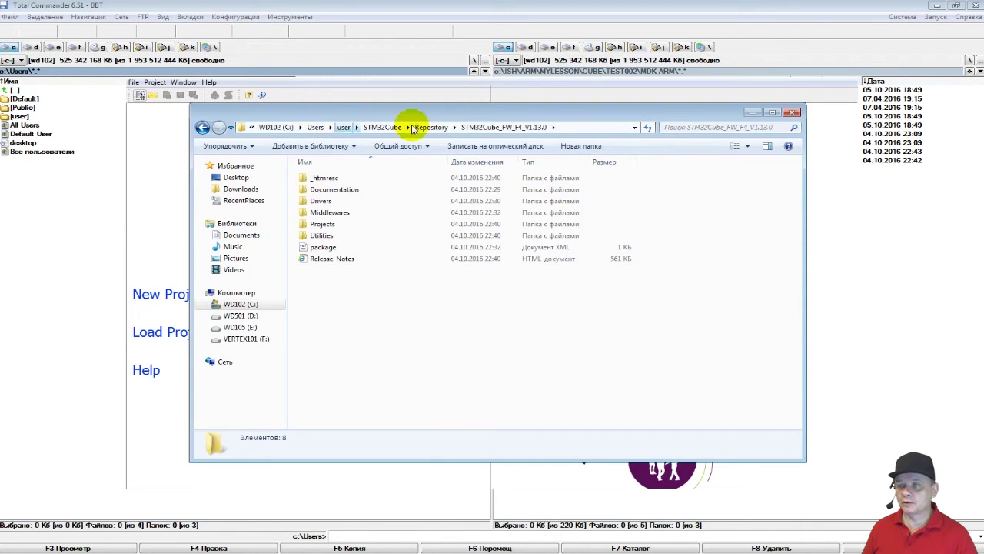
# Display the full path of the STM32Cube_FW_F4_V1.13.0 folder as text and place the cursor at its end.
pyautogui.click(569, 127)
pyautogui.moveTo(254, 128); pyautogui.dragTo(460, 129)
pyautogui.click(462, 129)
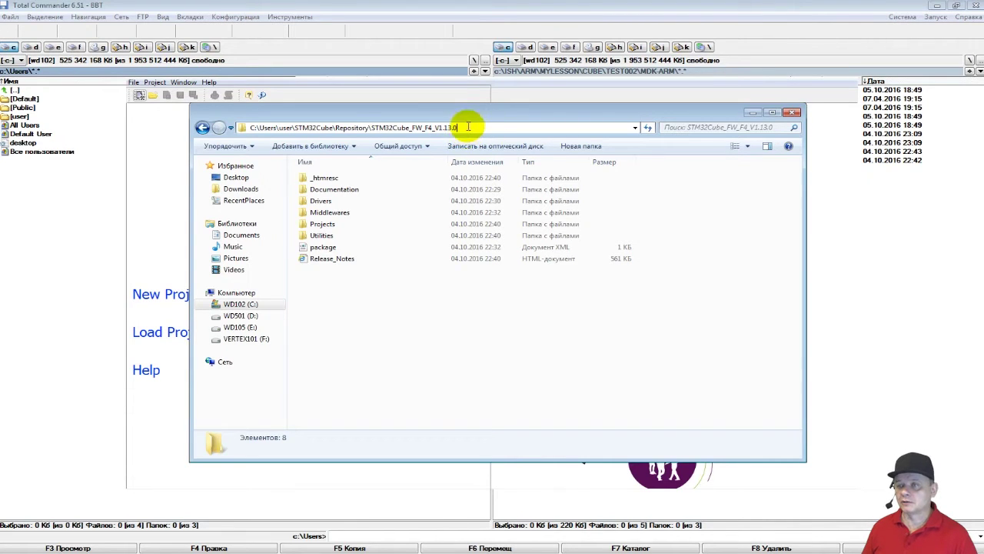
# Leave the path display and open the STM32F4-Discovery Examples folder inside the firmware package's Projects folder.
pyautogui.click(270, 128)
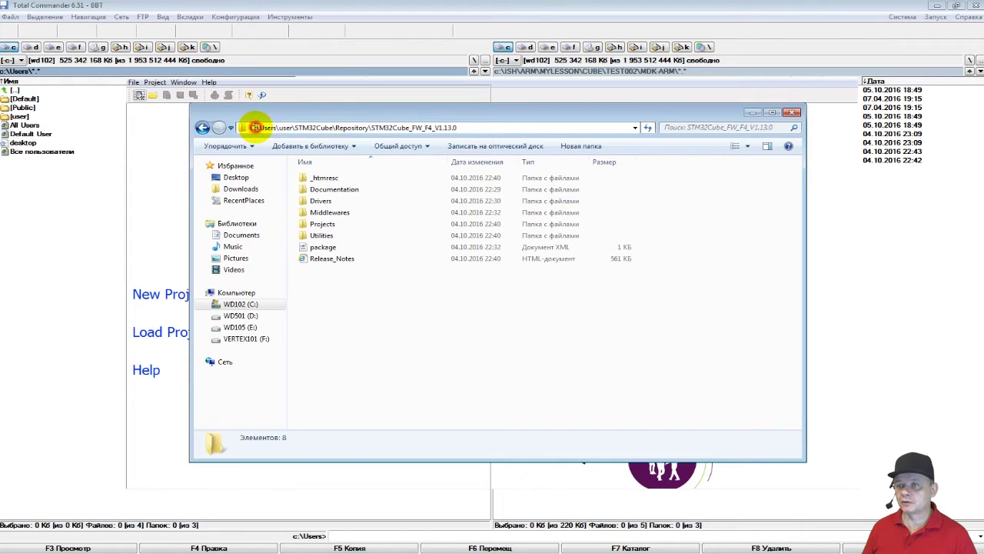
pyautogui.click(325, 128)
pyautogui.click(464, 128)
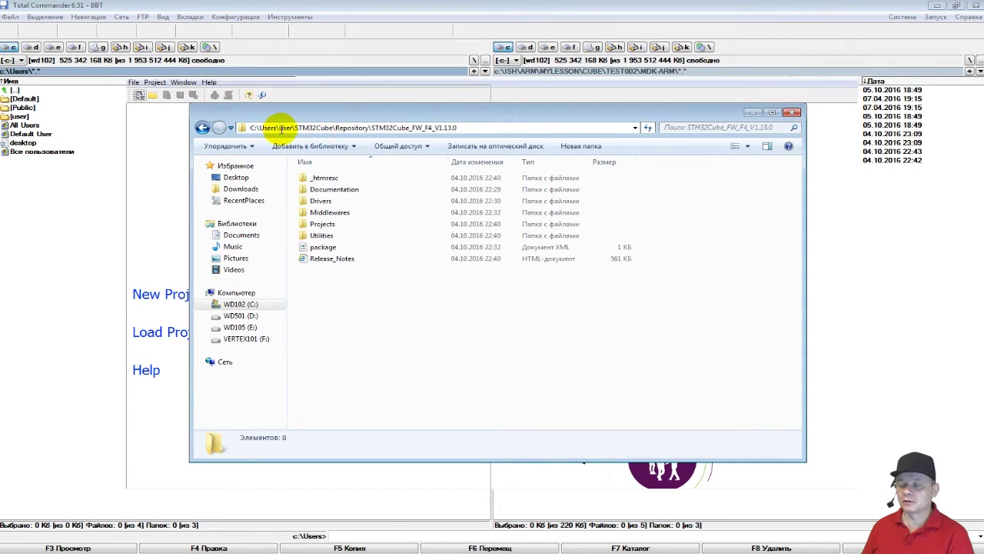
pyautogui.click(323, 225)
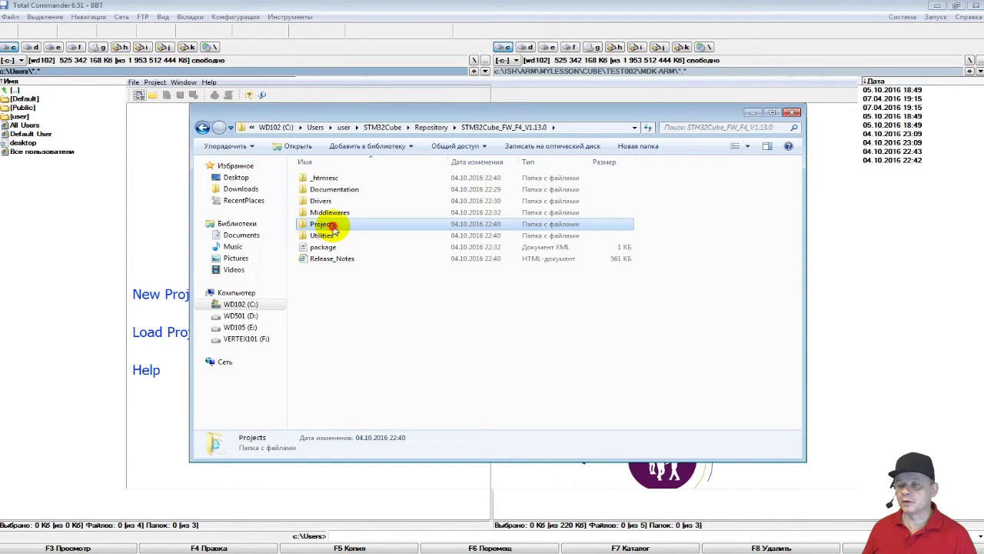
pyautogui.doubleClick(333, 228)
pyautogui.doubleClick(348, 182)
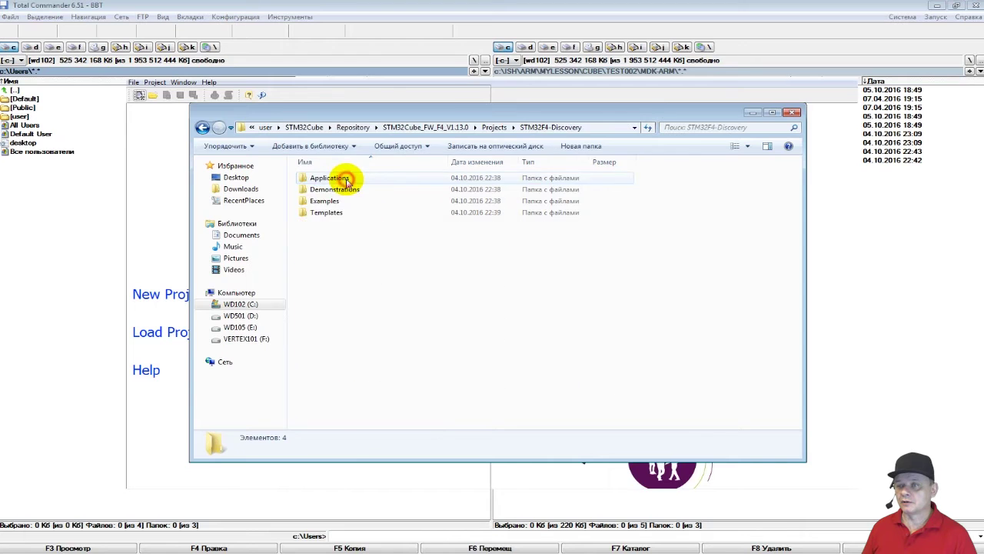
pyautogui.click(323, 203)
pyautogui.doubleClick(324, 202)
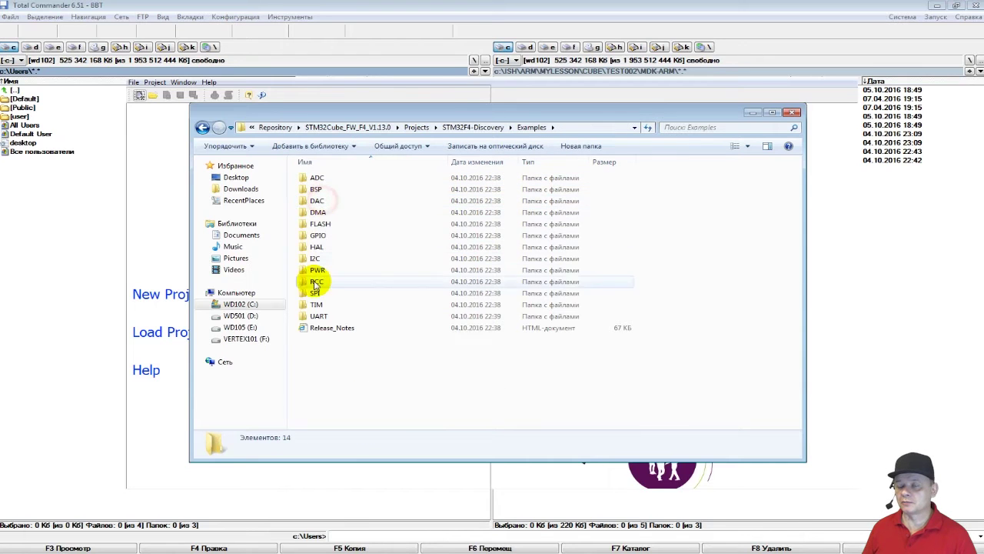
# Look inside the BSP example folder and return to the Examples folder.
pyautogui.click(316, 190)
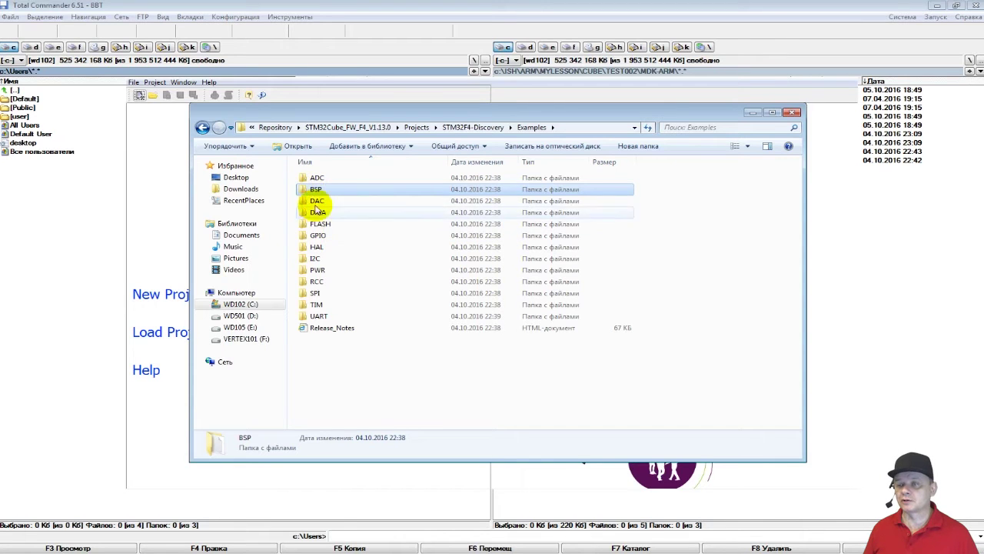
pyautogui.doubleClick(317, 190)
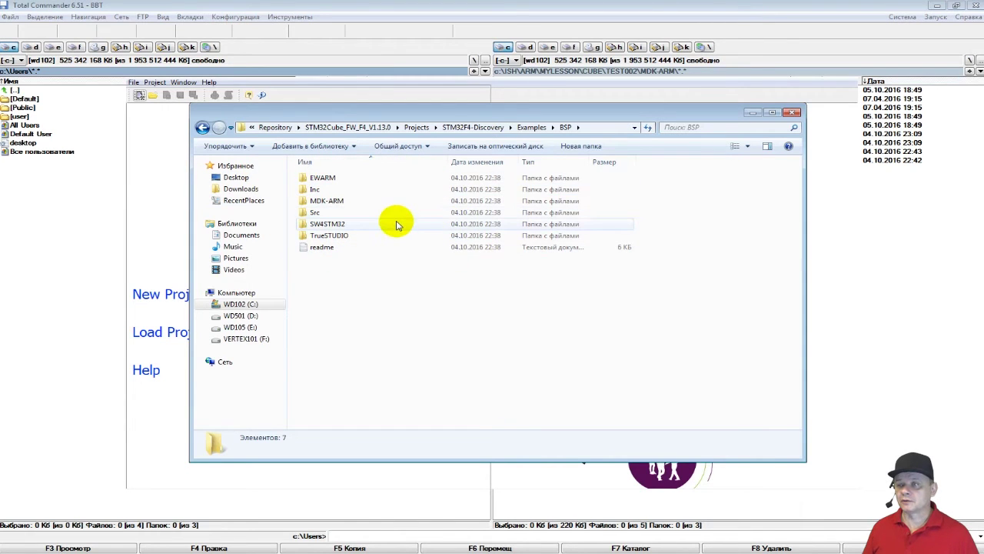
pyautogui.press('BackSpace')
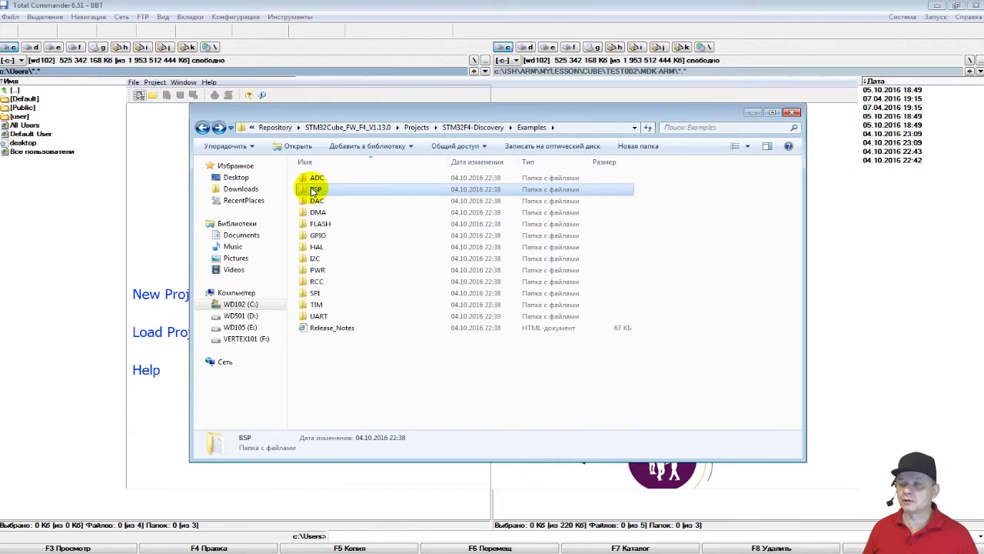
# Clear the read-only attribute of the BSP example folder in its properties and apply the change.
pyautogui.rightClick(316, 189)
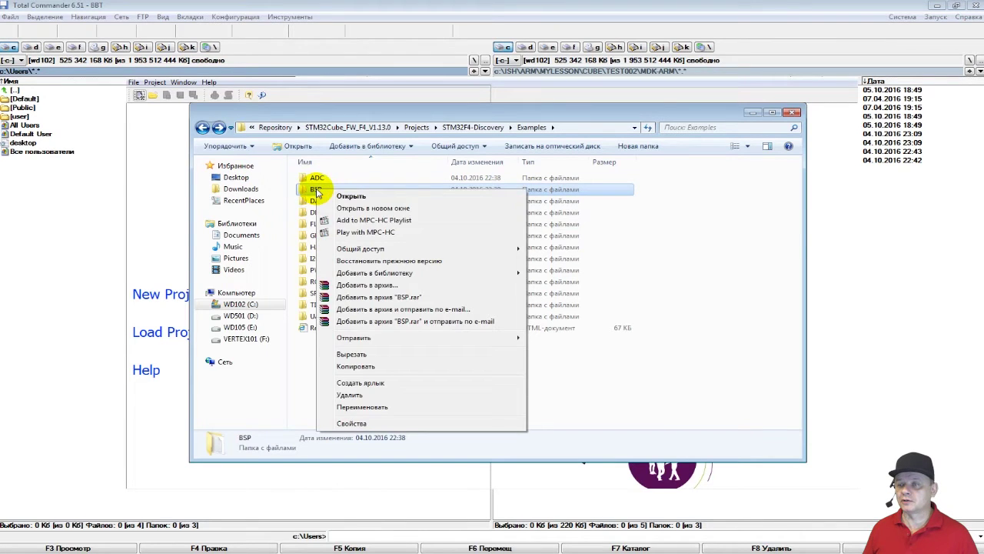
pyautogui.click(360, 423)
pyautogui.click(389, 373)
pyautogui.click(503, 452)
pyautogui.click(483, 337)
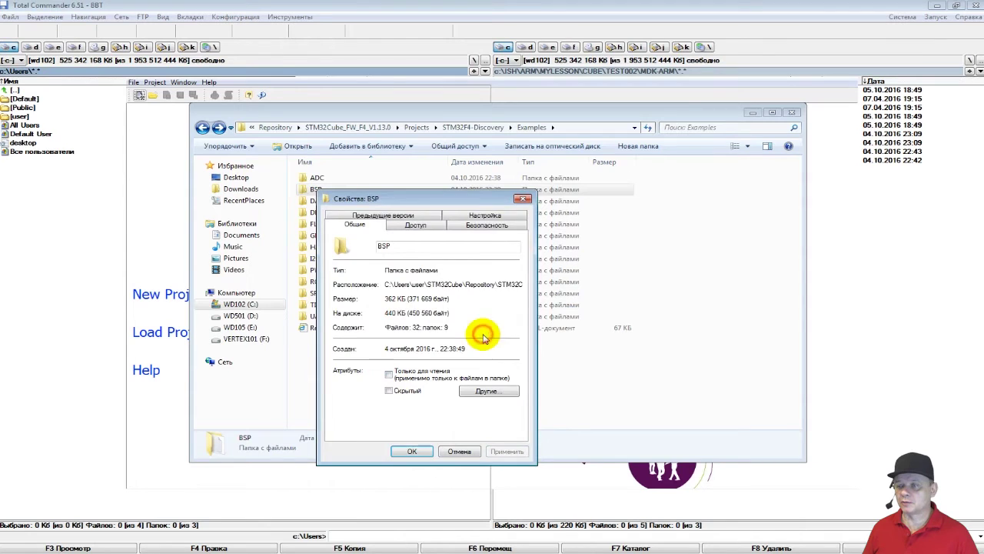
pyautogui.click(419, 451)
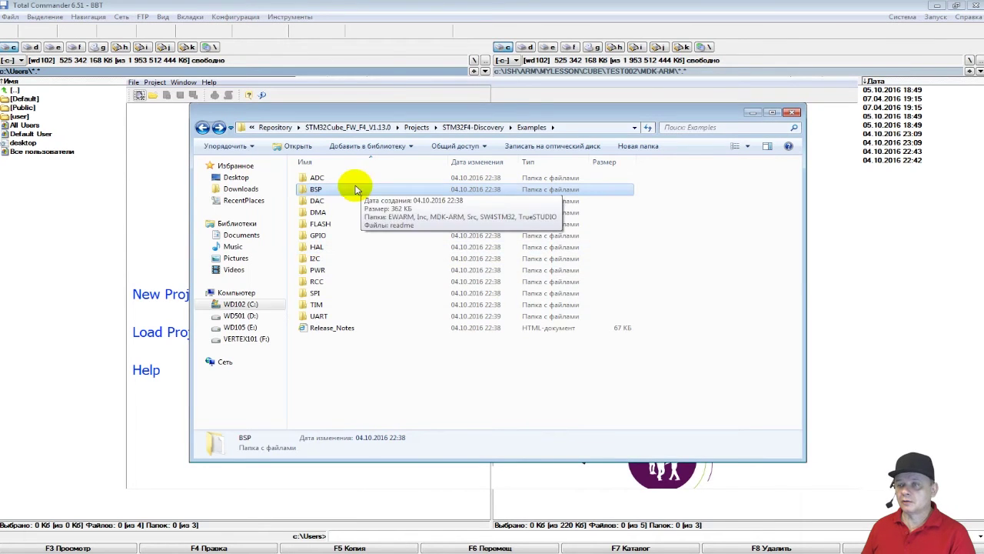
# Go back up to the STM32Cube_FW_F4_V1.13.0 folder and open its Drivers folder.
pyautogui.press('BackSpace')
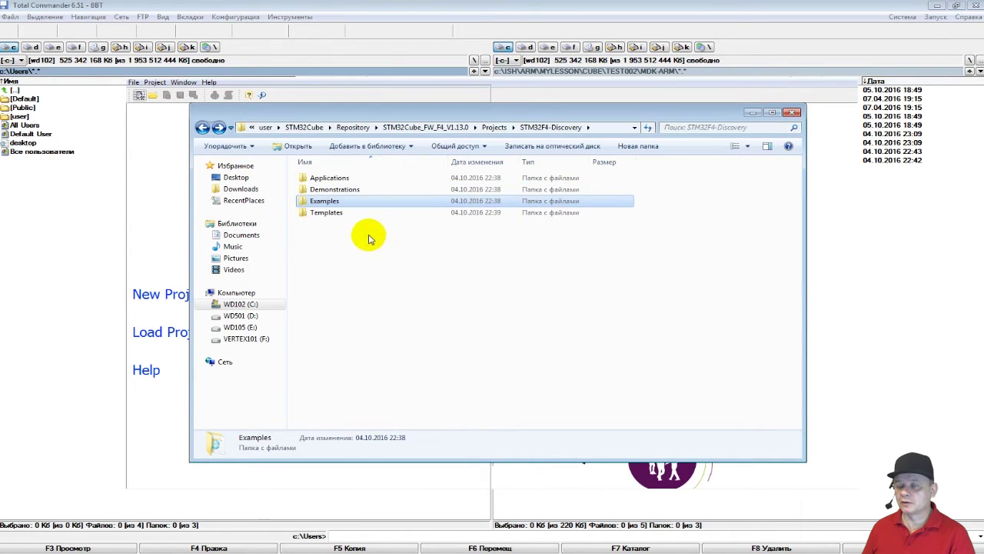
pyautogui.press('BackSpace')
pyautogui.press('BackSpace')
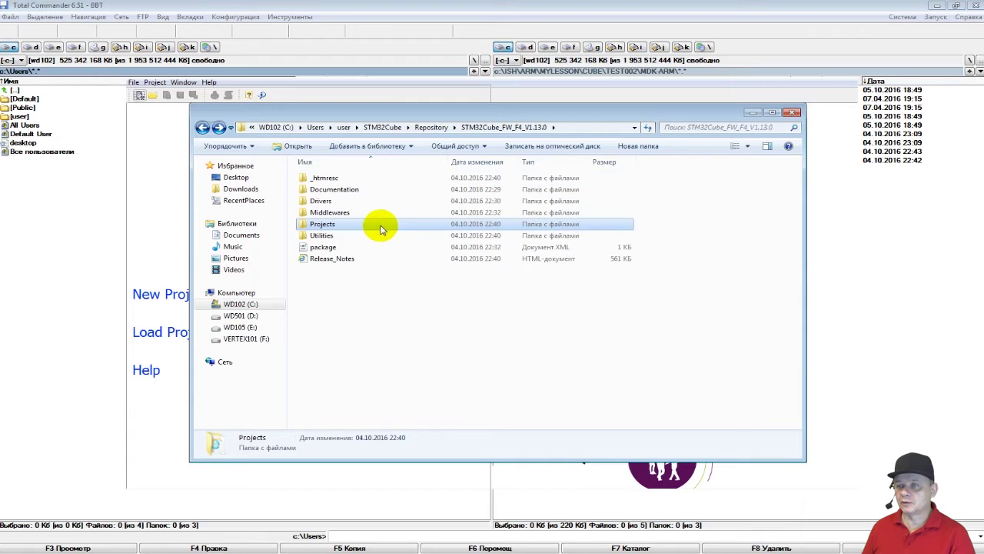
pyautogui.click(318, 201)
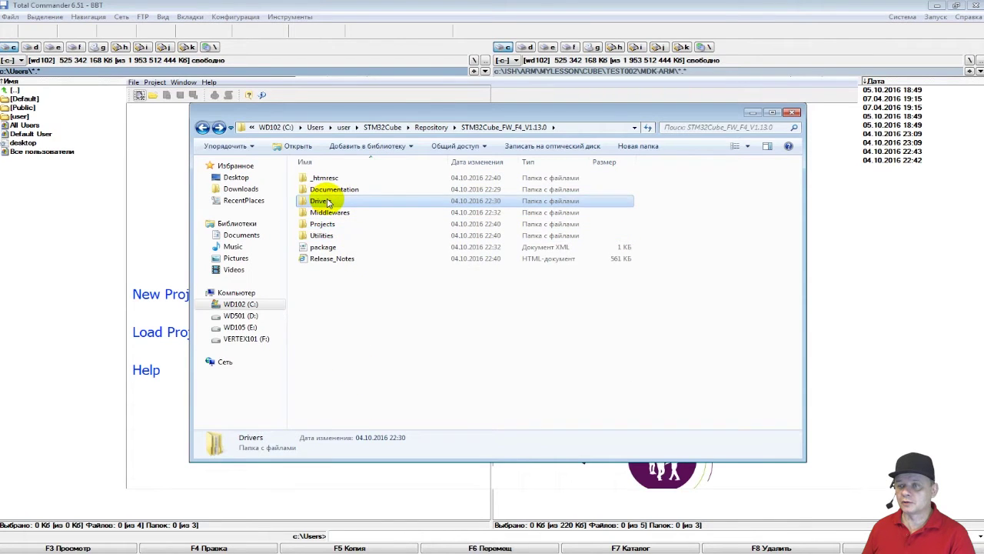
pyautogui.doubleClick(326, 201)
# Clear the read-only attribute of the BSP folder inside Drivers and apply the change.
pyautogui.click(318, 179)
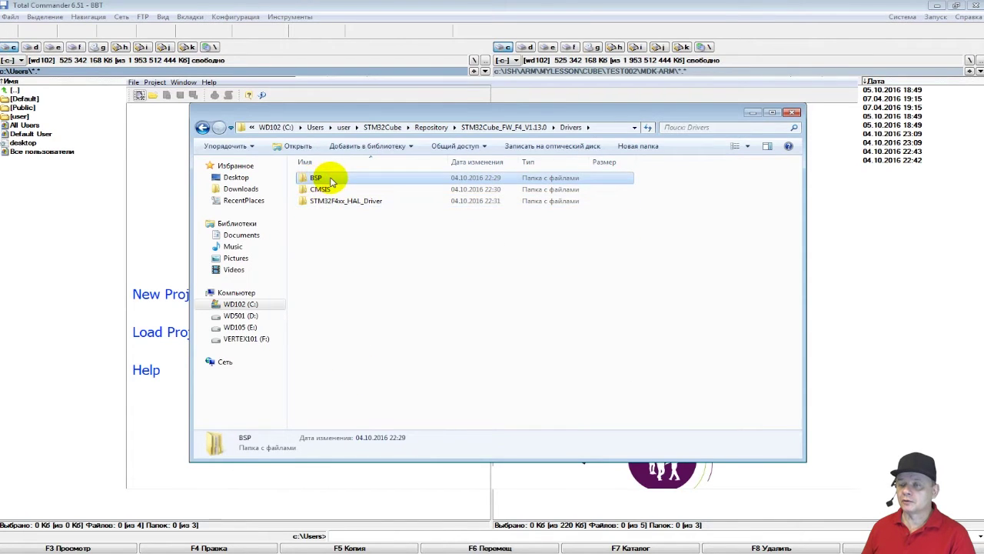
pyautogui.rightClick(329, 179)
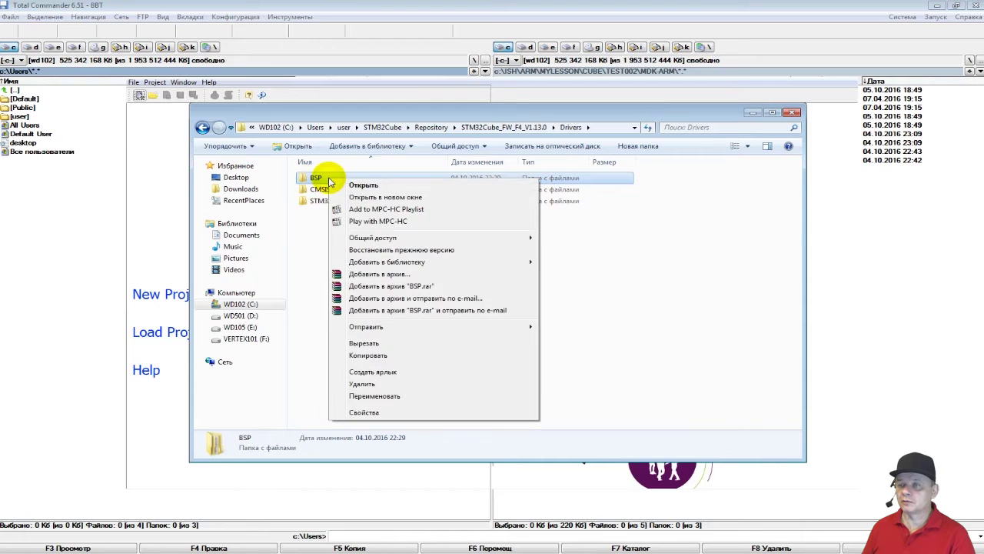
pyautogui.click(374, 413)
pyautogui.click(401, 363)
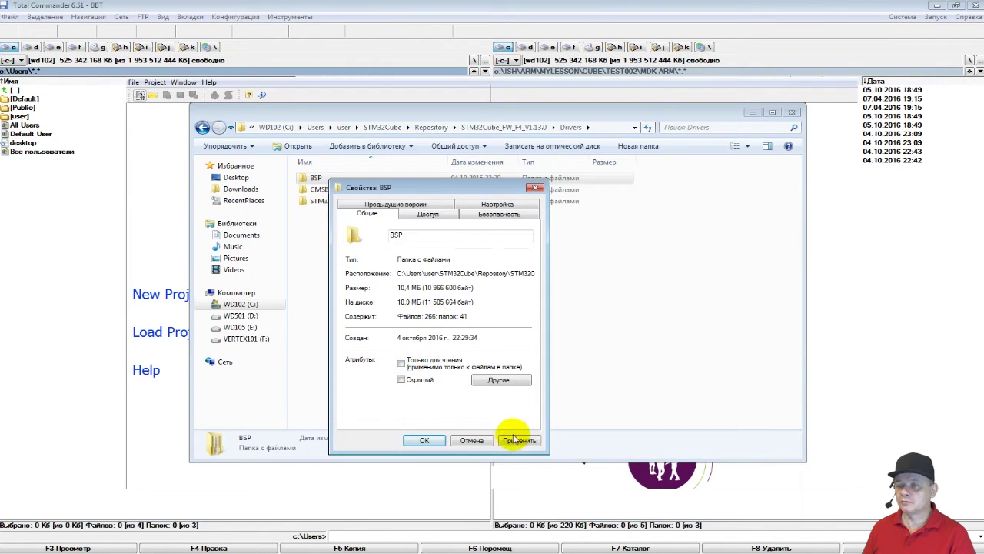
pyautogui.click(521, 439)
pyautogui.click(496, 324)
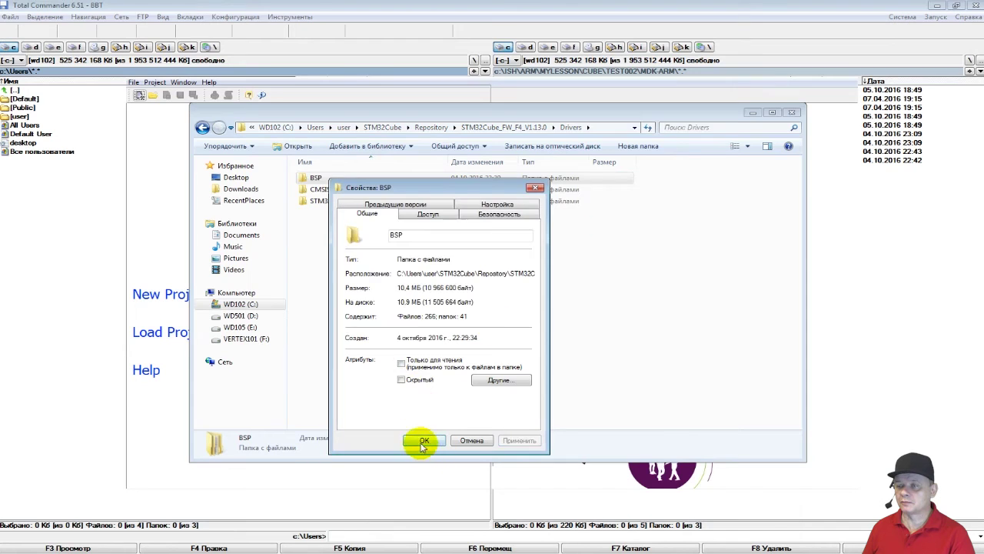
pyautogui.click(422, 440)
# Return to the firmware folder and clear the read-only attribute of Drivers, including all its subfolders and files.
pyautogui.press('BackSpace')
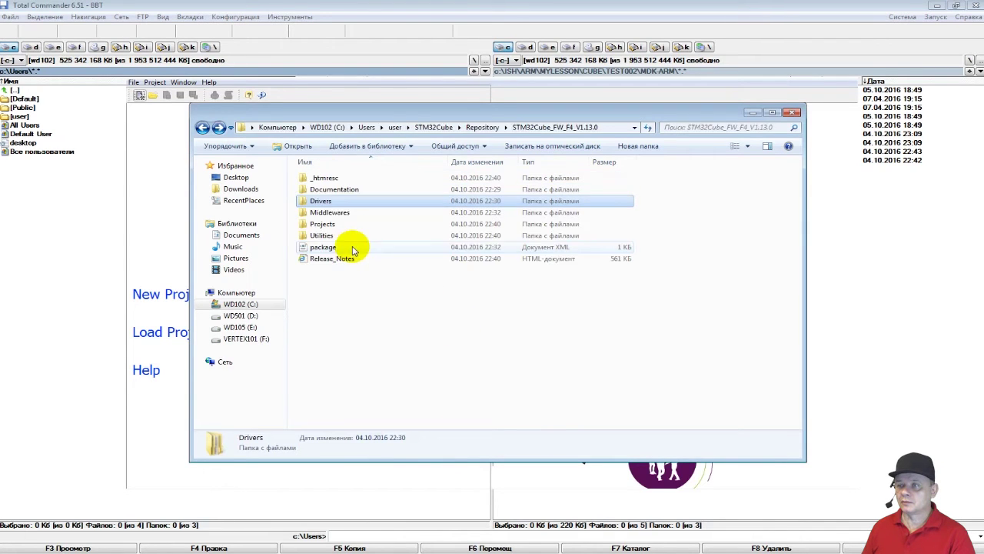
pyautogui.rightClick(320, 202)
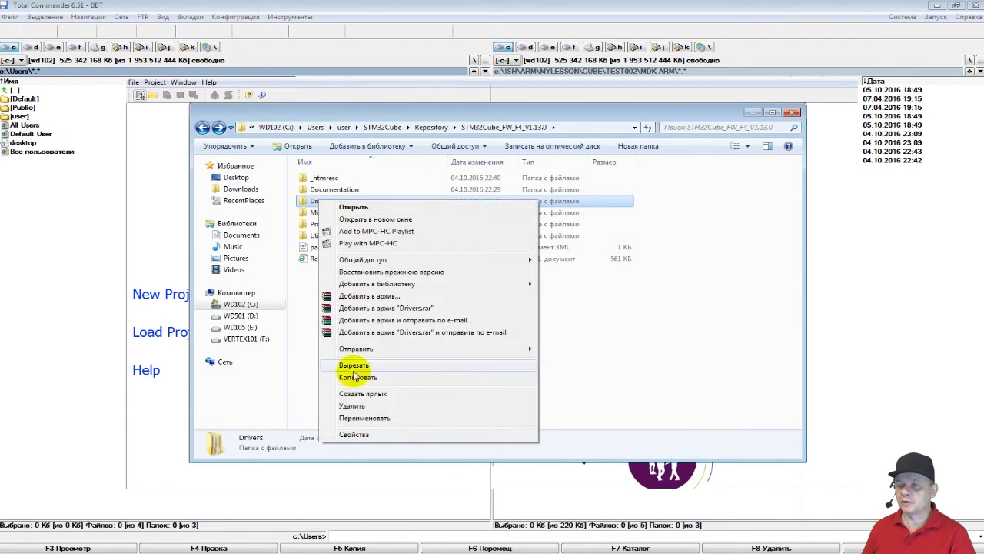
pyautogui.click(374, 430)
pyautogui.click(391, 386)
pyautogui.click(507, 463)
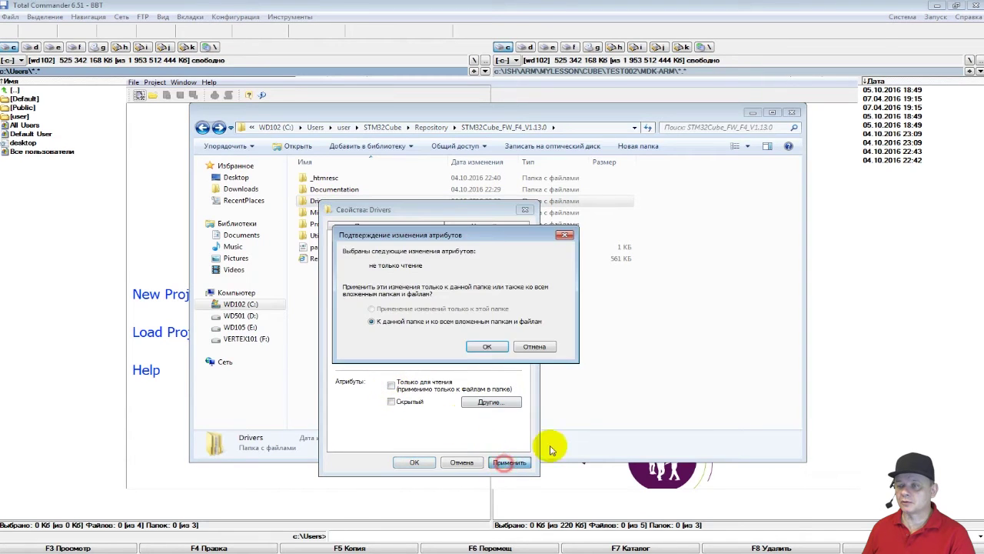
pyautogui.click(478, 346)
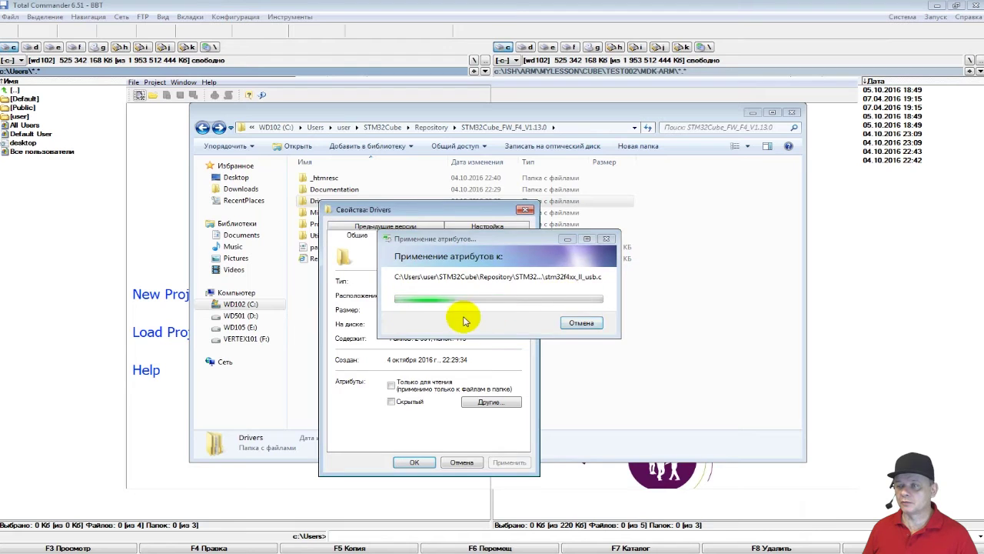
pyautogui.click(400, 460)
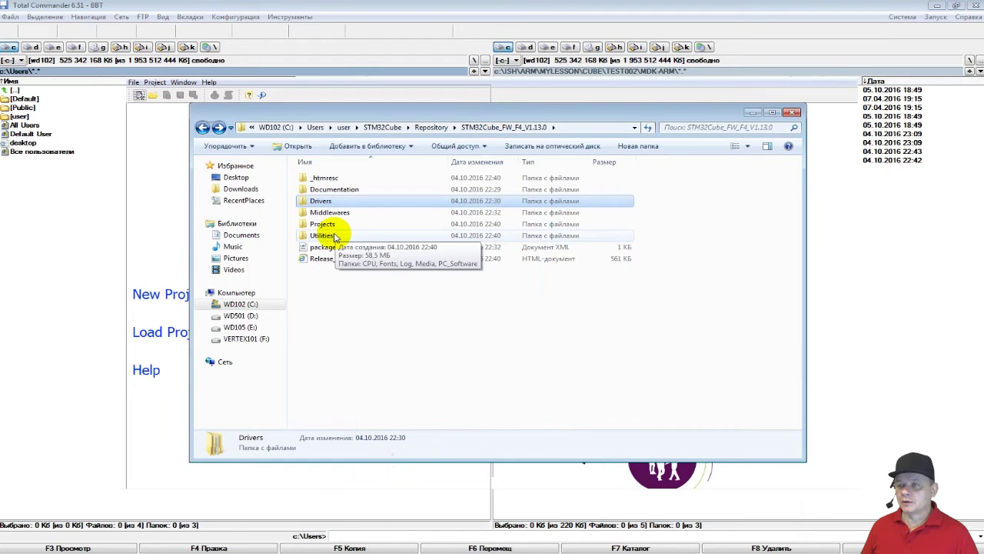
# Clear the read-only attribute of the Middlewares folder and apply it to the folder's contents.
pyautogui.rightClick(326, 236)
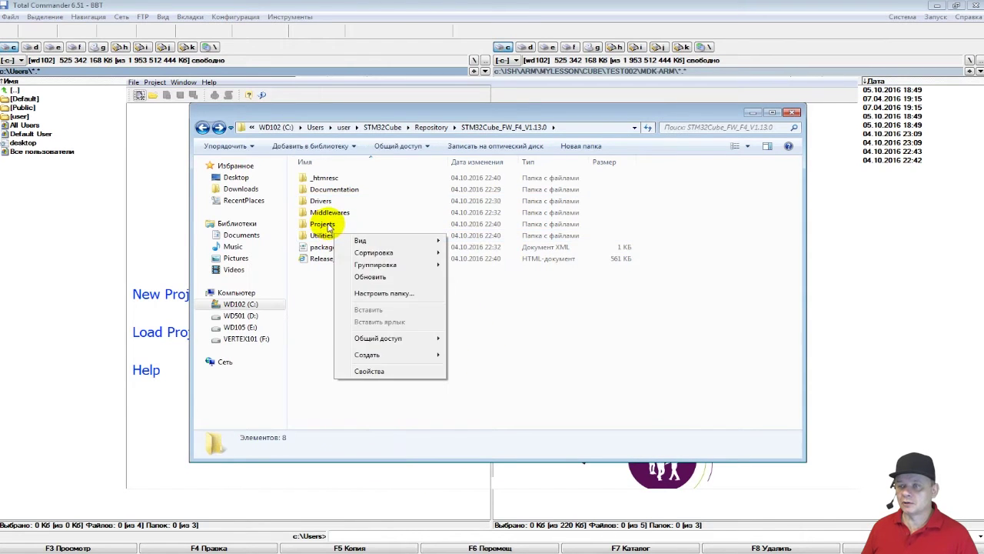
pyautogui.click(324, 213)
pyautogui.rightClick(324, 216)
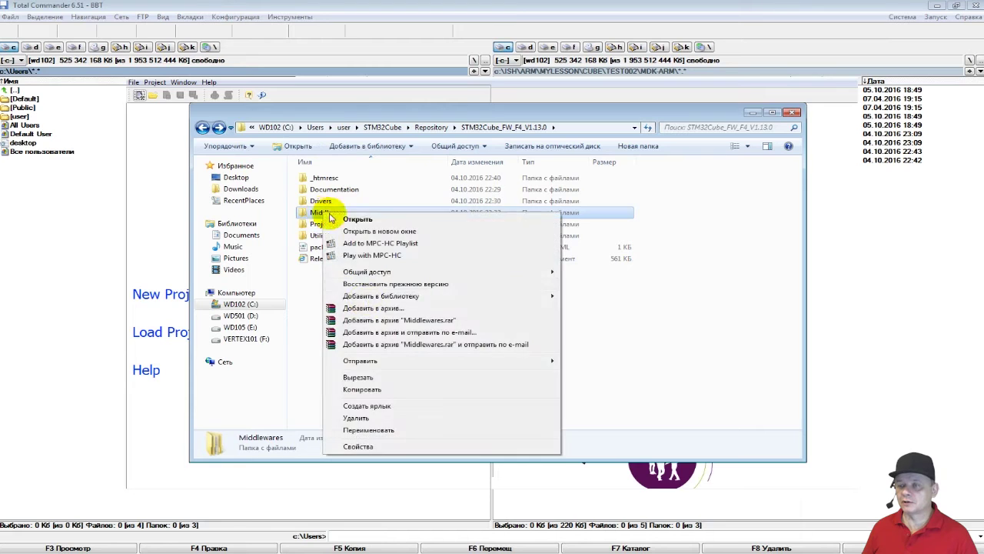
pyautogui.click(363, 463)
pyautogui.click(394, 397)
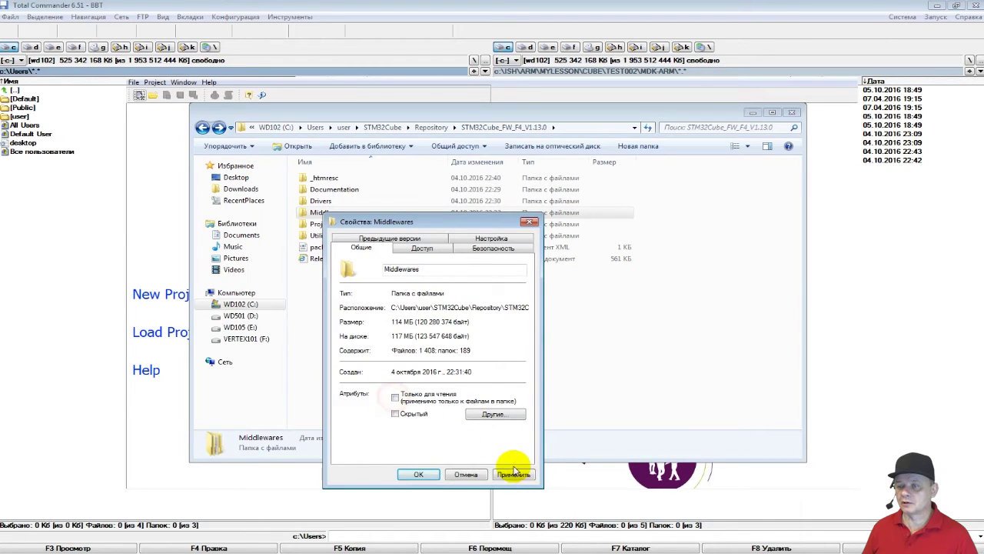
pyautogui.click(513, 474)
pyautogui.click(489, 358)
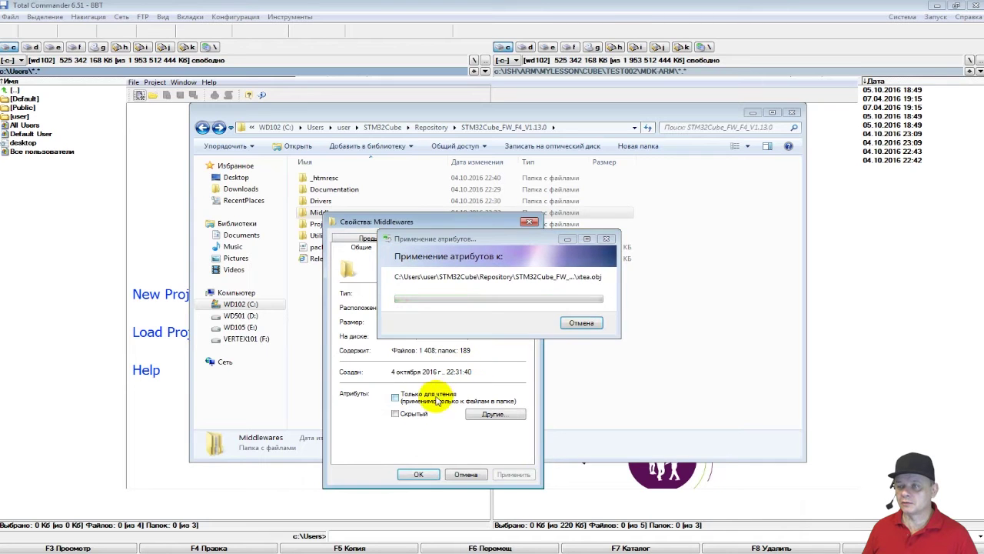
pyautogui.click(417, 472)
# Clear the read-only attribute of the Utilities folder in its properties and apply the change.
pyautogui.click(322, 236)
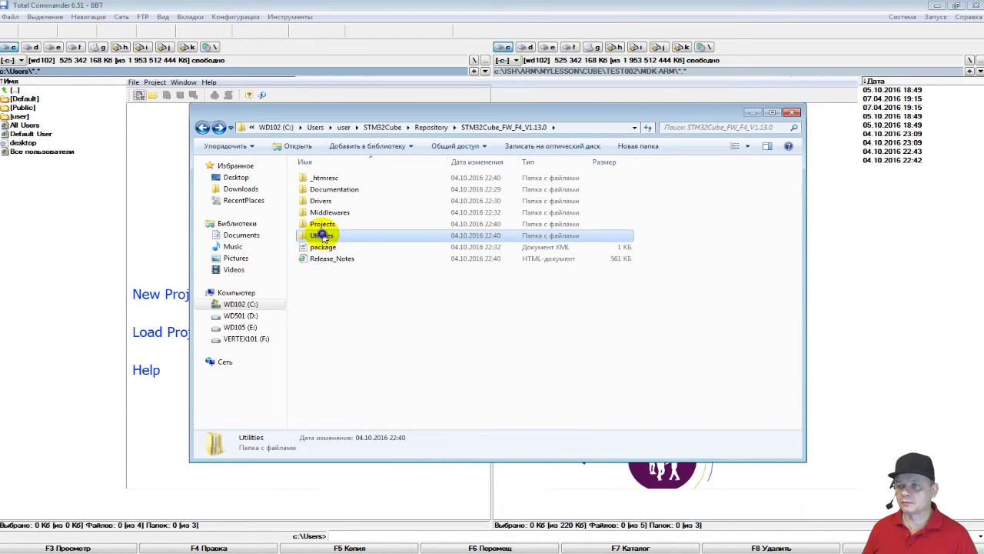
pyautogui.rightClick(321, 235)
pyautogui.click(369, 451)
pyautogui.click(408, 417)
pyautogui.click(512, 496)
pyautogui.click(425, 315)
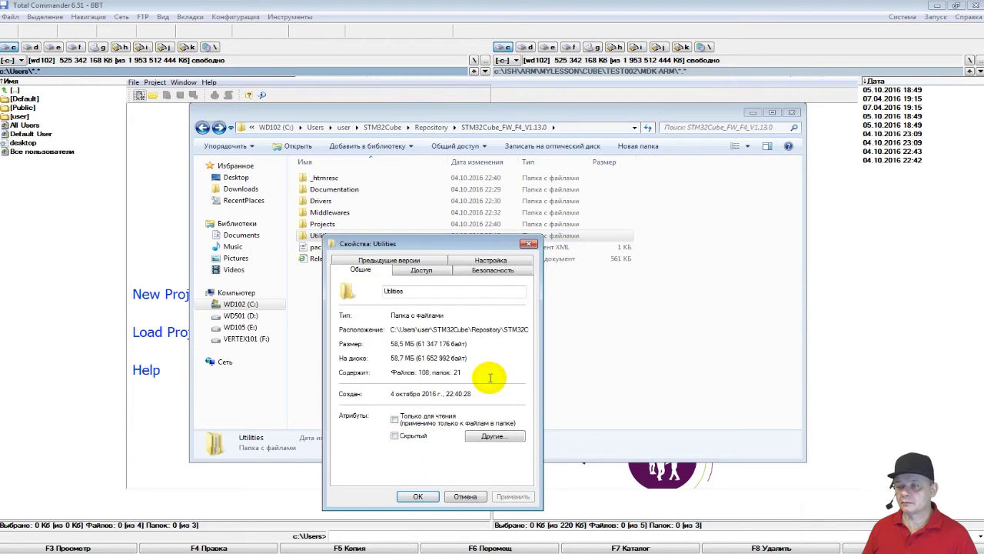
pyautogui.click(417, 496)
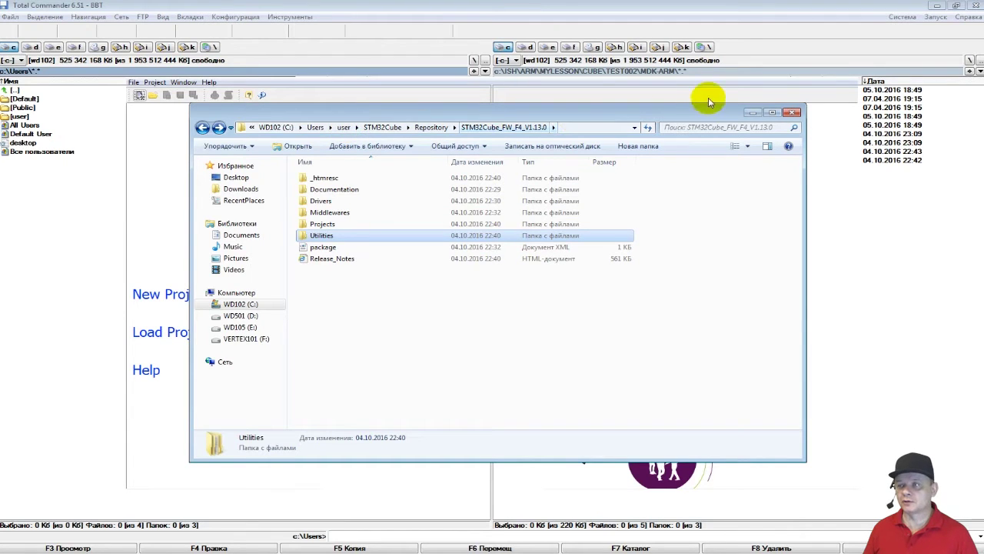
# Close the firmware folder window and open drive WD102 (C:) in a new Explorer window.
pyautogui.moveTo(703, 110); pyautogui.dragTo(729, 113)
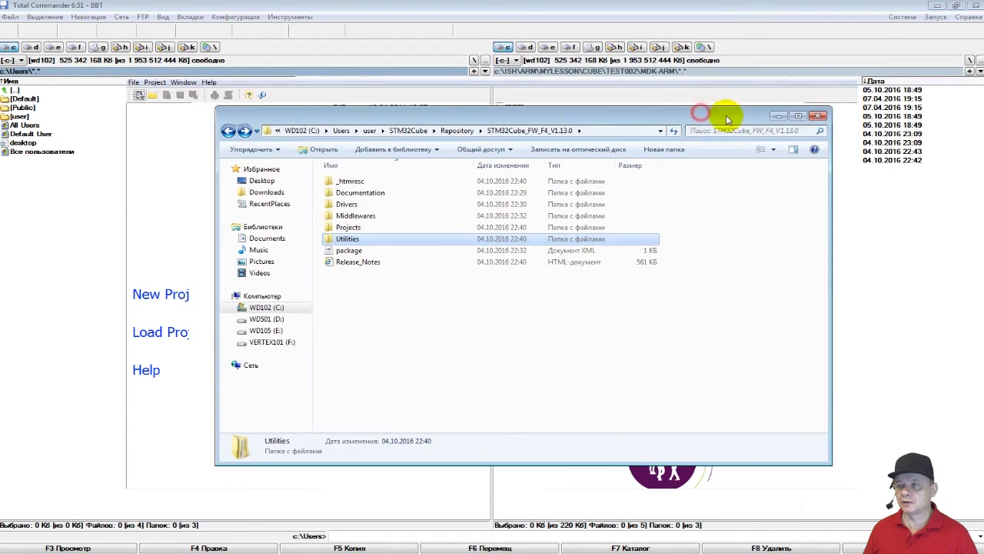
pyautogui.click(819, 118)
pyautogui.press('super')
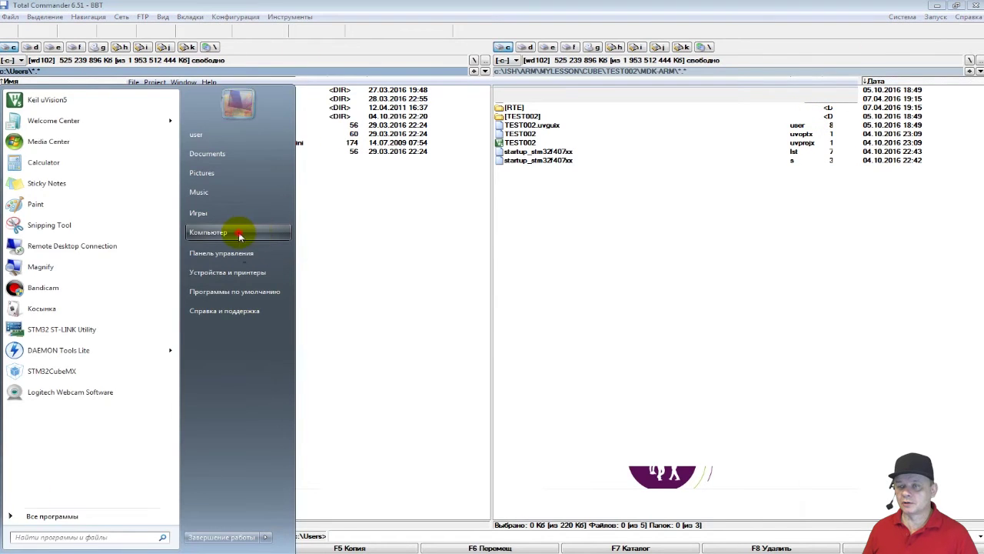
pyautogui.click(239, 233)
pyautogui.doubleClick(397, 195)
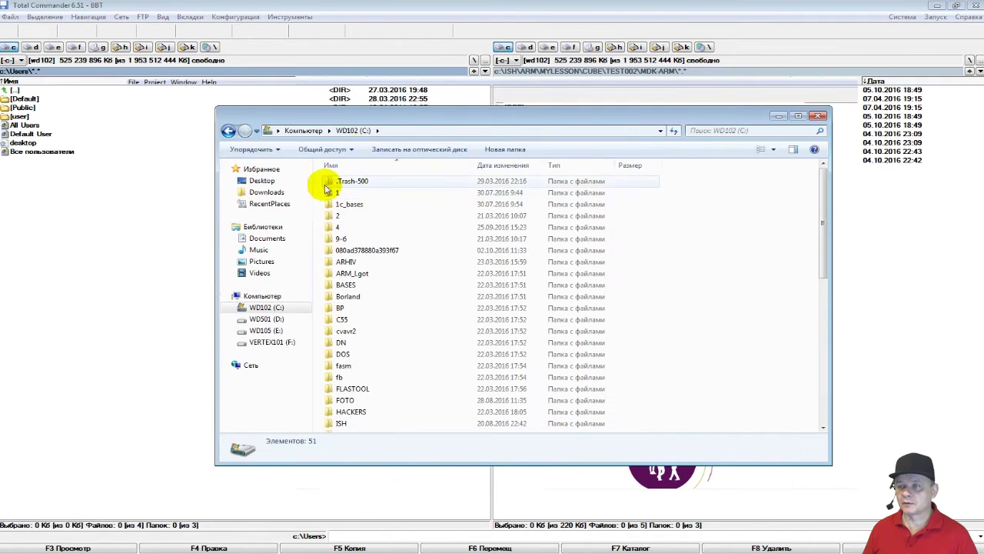
# Find the Keil_v5 folder on drive WD102 (C:) and open it.
pyautogui.click(369, 273)
pyautogui.scroll(-3, 378, 307)
pyautogui.scroll(2, 382, 246)
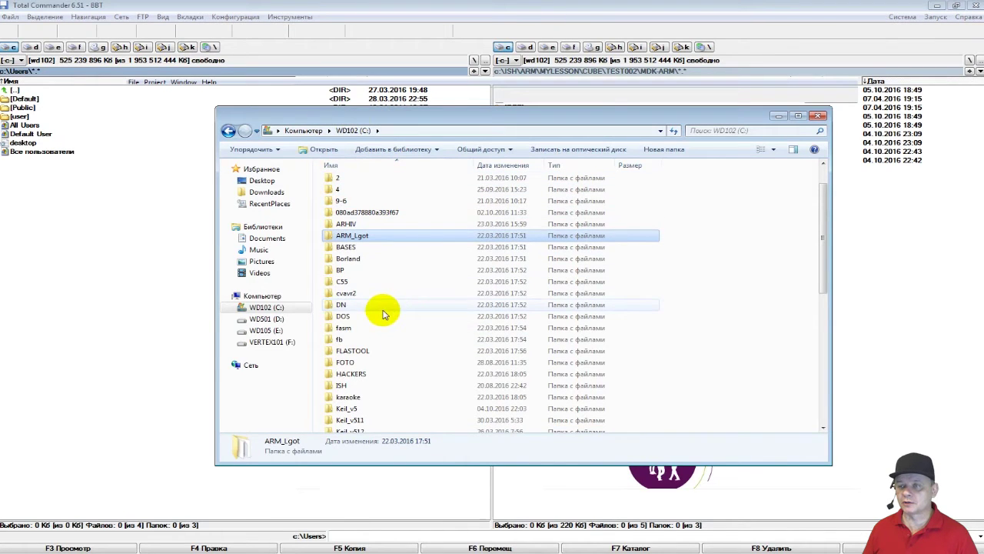
pyautogui.click(368, 362)
pyautogui.scroll(-2, 362, 348)
pyautogui.click(355, 346)
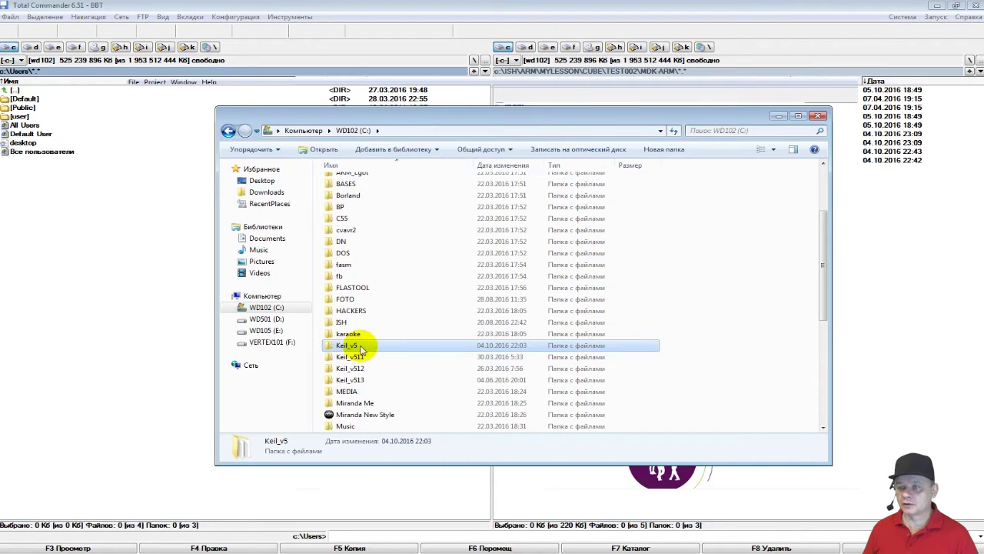
pyautogui.doubleClick(362, 347)
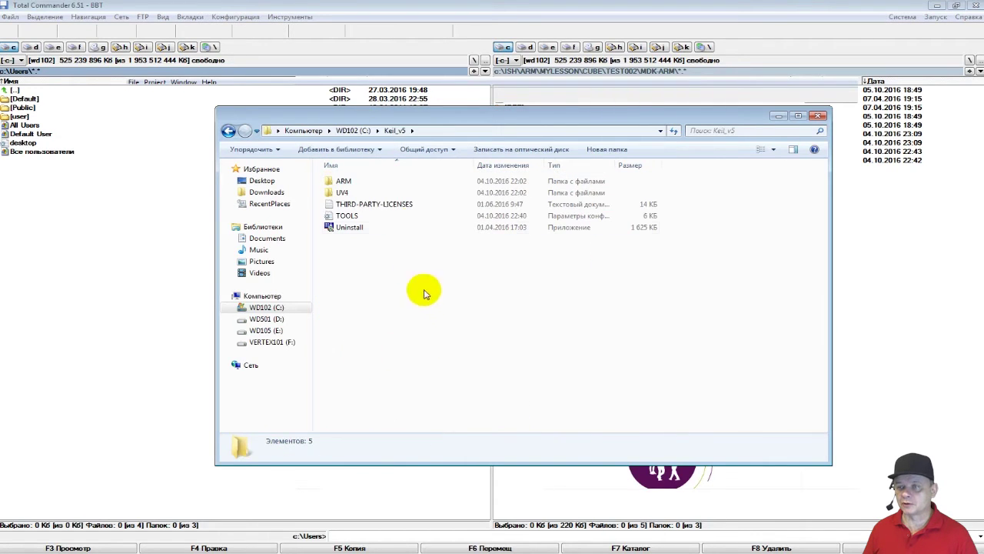
# Go to ARM\PACK\Keil inside Keil_v5, look into the STM32F4xx_DFP folder and return to Keil.
pyautogui.doubleClick(342, 183)
pyautogui.doubleClick(344, 264)
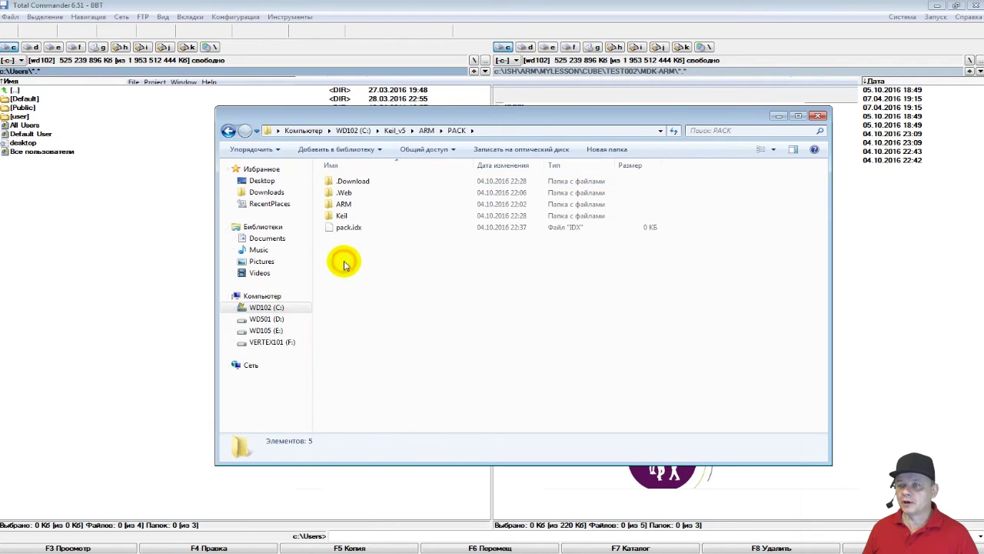
pyautogui.doubleClick(350, 216)
pyautogui.click(360, 206)
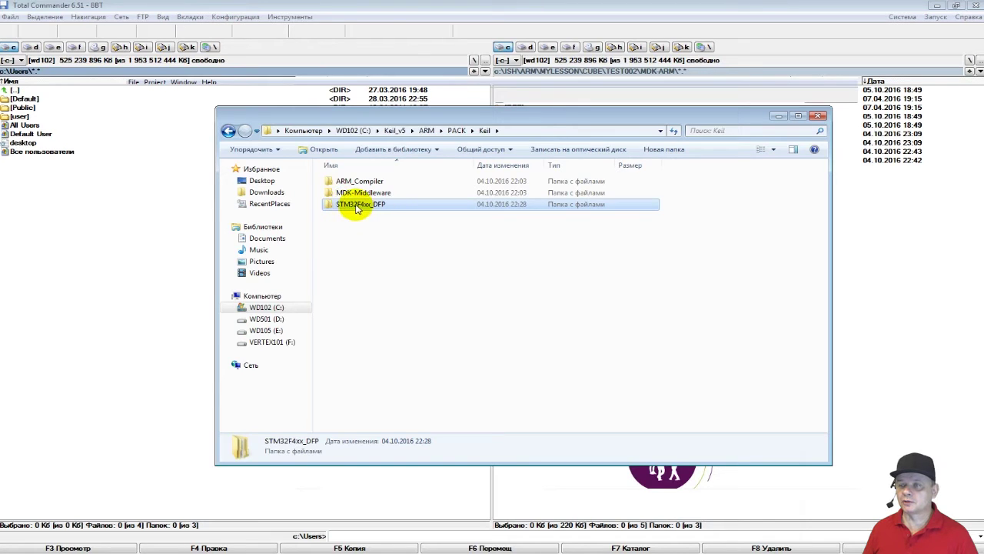
pyautogui.doubleClick(355, 206)
pyautogui.press('BackSpace')
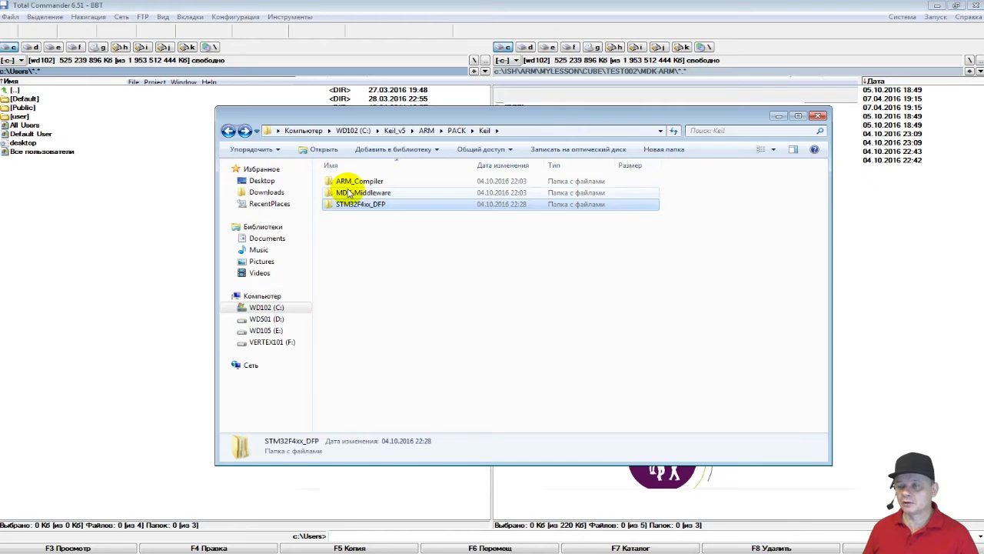
# Launch Keil uVision5, open the Pack Installer and widen the Device column so full device names fit.
pyautogui.press('super')
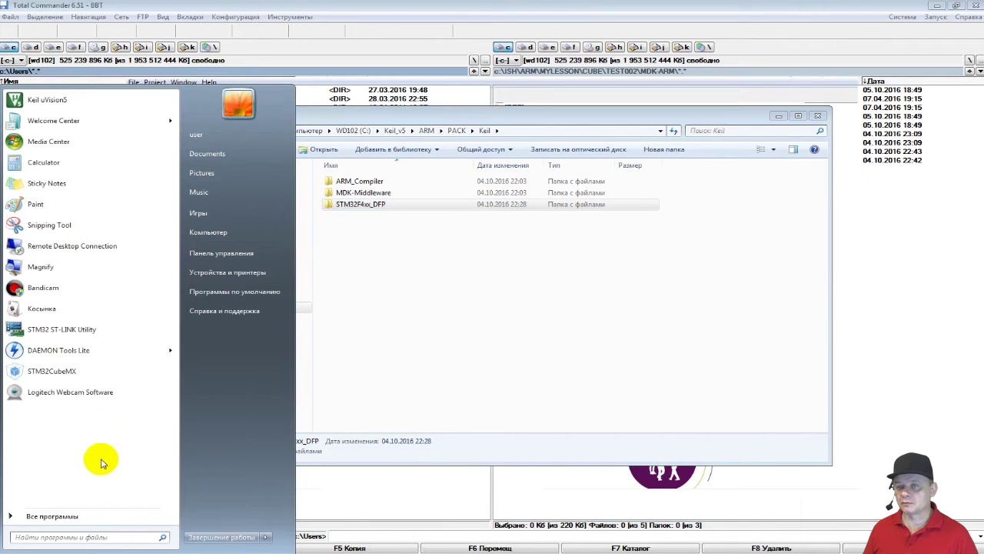
pyautogui.click(42, 102)
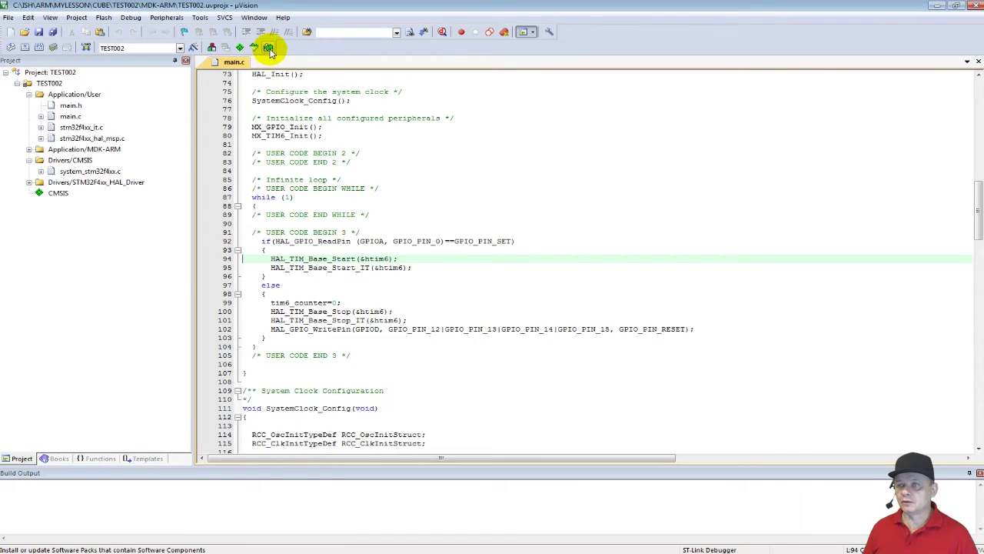
pyautogui.click(269, 48)
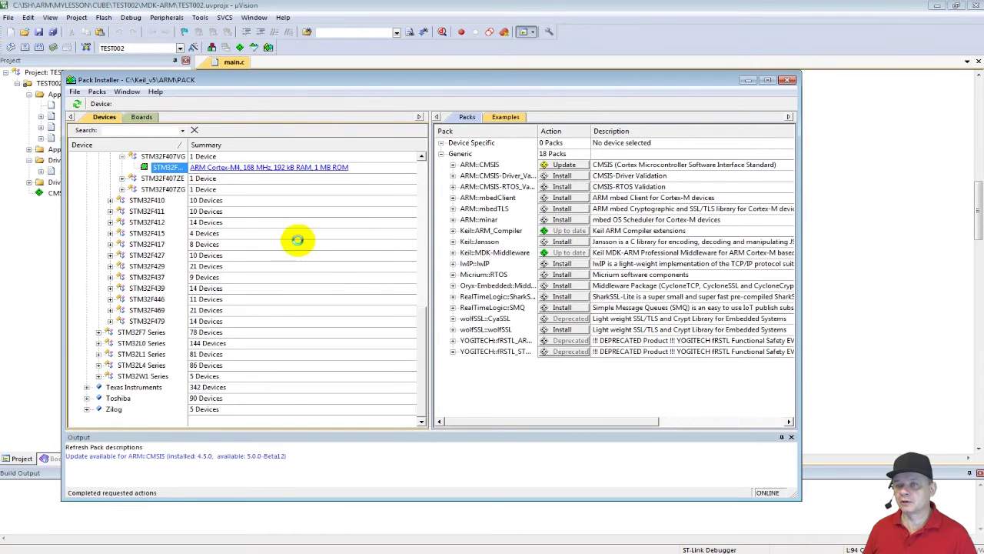
pyautogui.moveTo(420, 331); pyautogui.dragTo(428, 253)
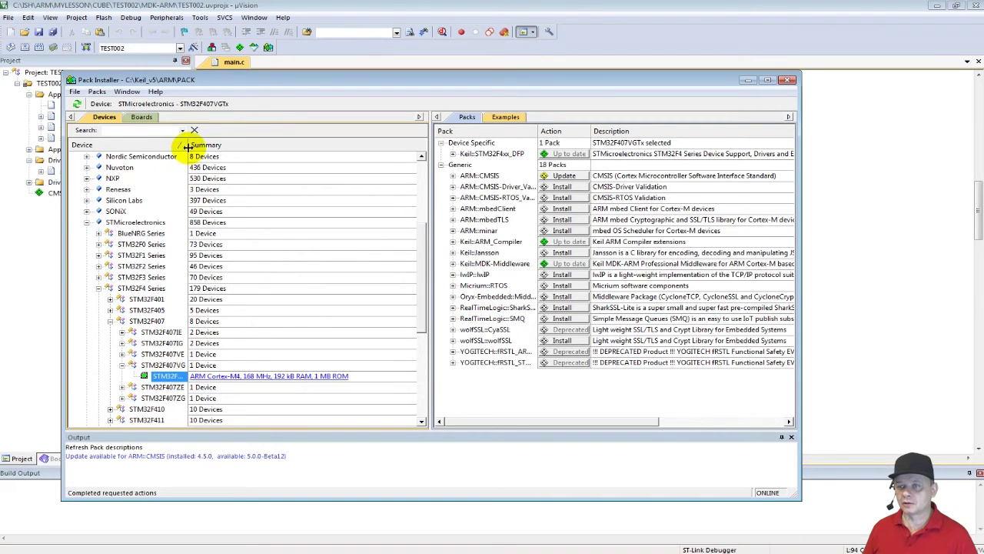
pyautogui.moveTo(189, 145); pyautogui.dragTo(273, 146)
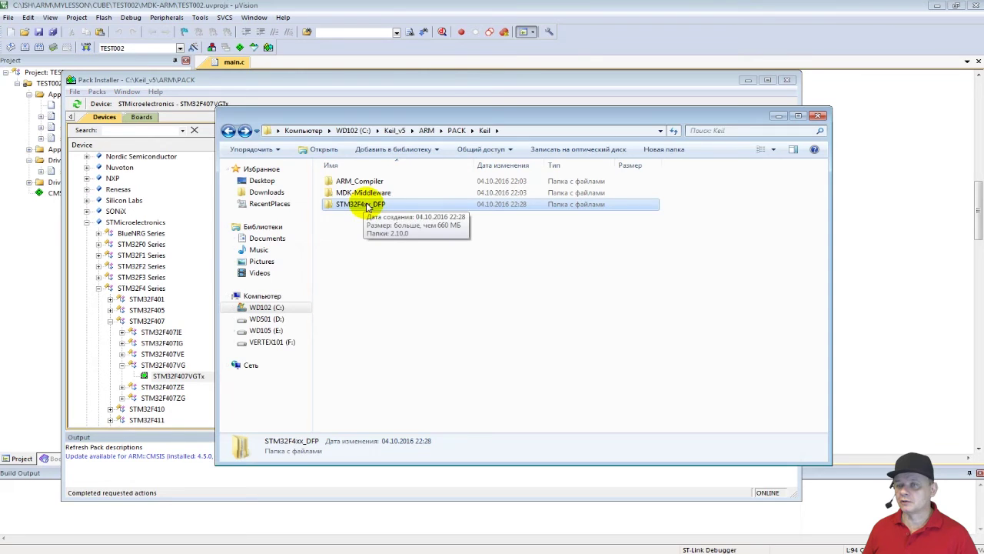
# Check the update status and version details of the Keil::STM32F4xx_DFP pack for the STM32F407VGTx device in the Pack Installer.
pyautogui.click(439, 76)
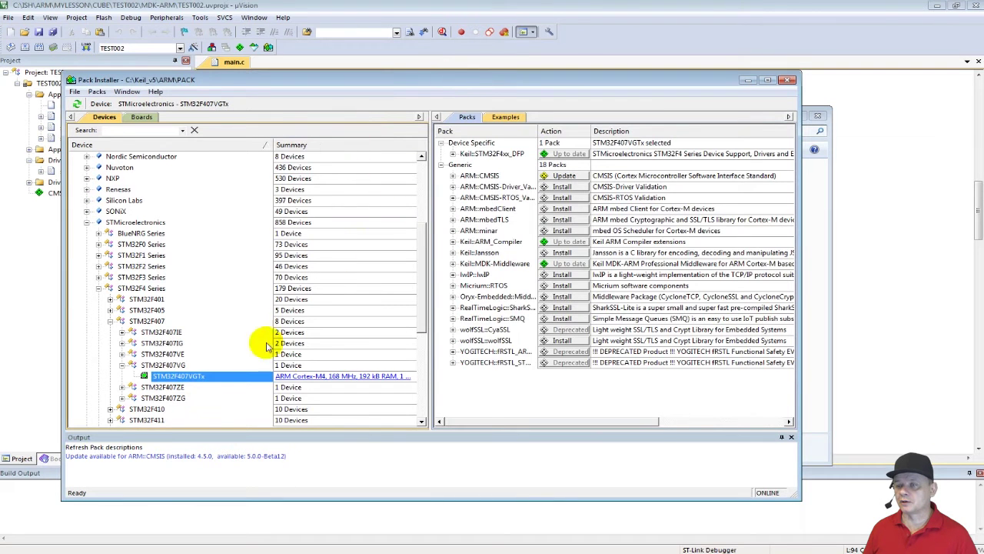
pyautogui.click(565, 154)
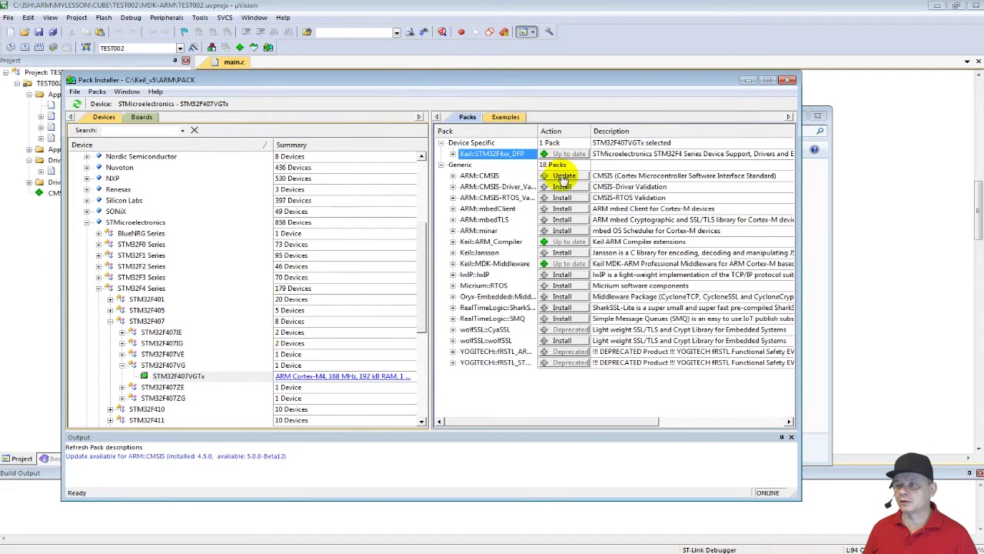
pyautogui.moveTo(571, 157)
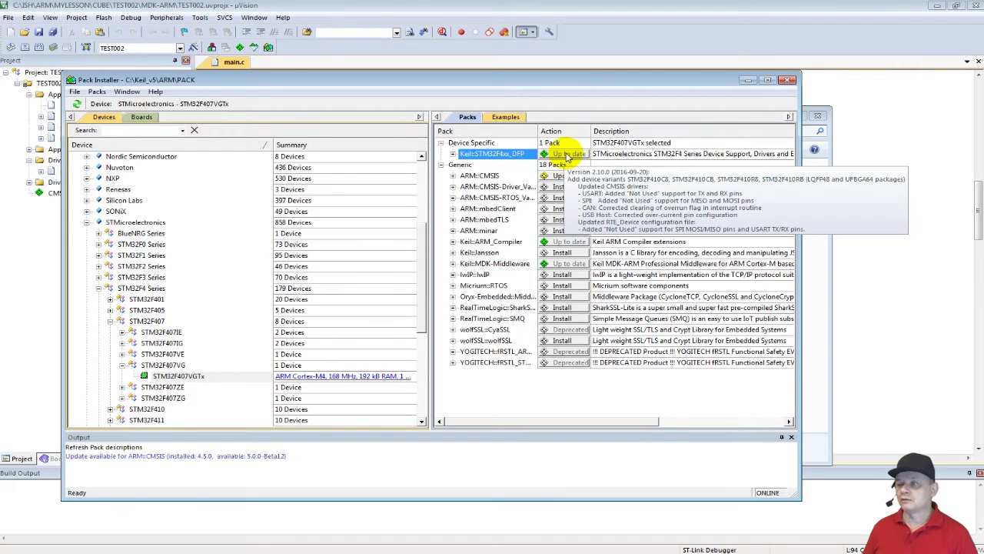
pyautogui.click(199, 378)
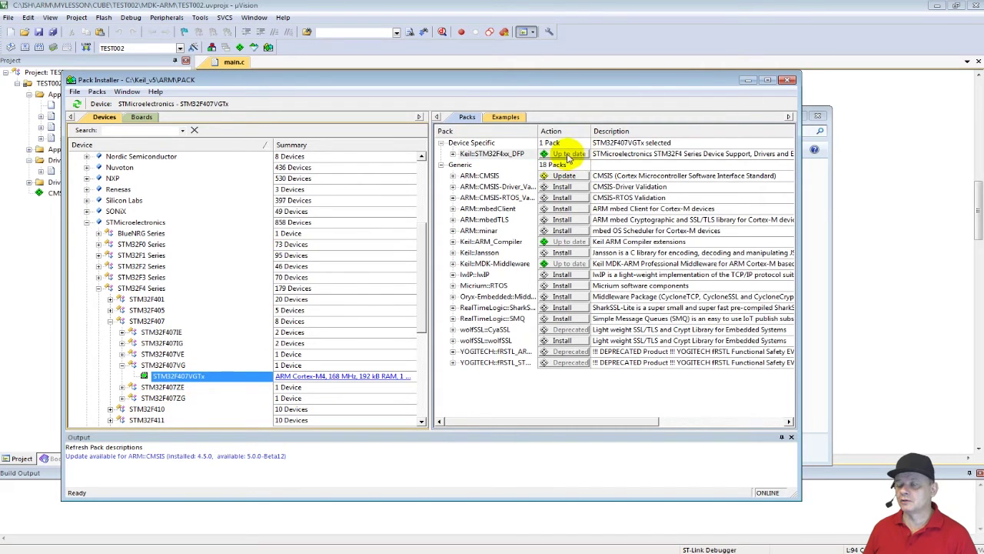
pyautogui.moveTo(572, 162)
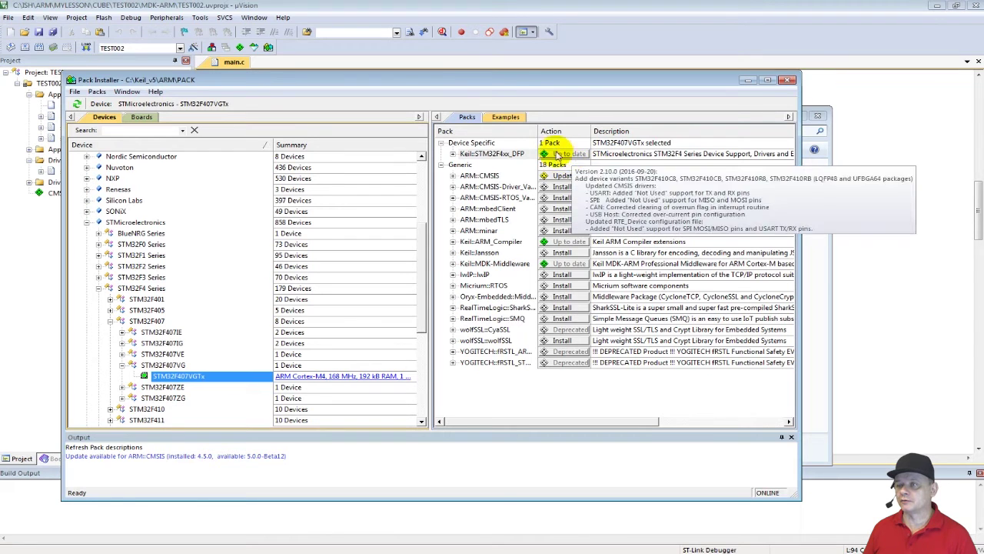
# Review the release notes of the available ARM::CMSIS update and look at that pack's entry.
pyautogui.moveTo(561, 182)
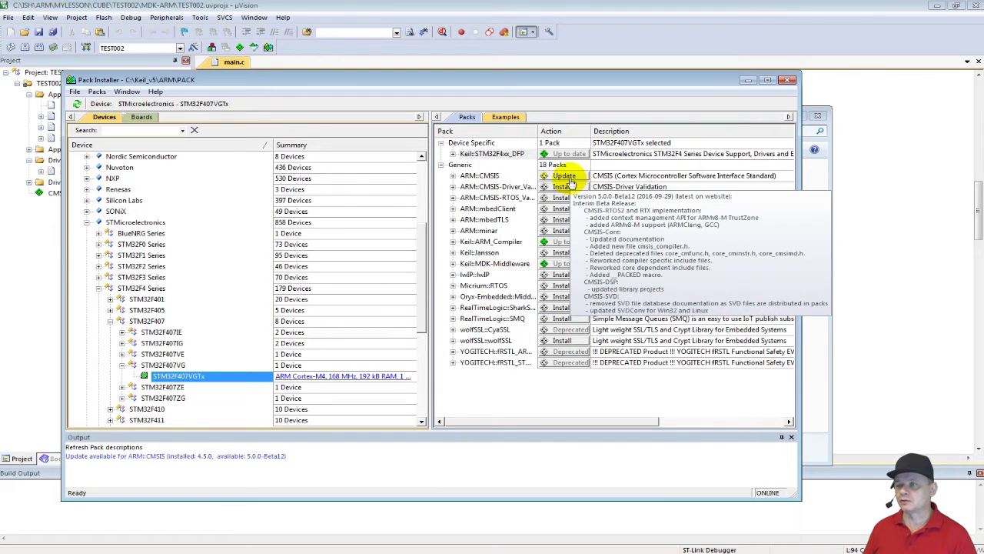
pyautogui.click(467, 177)
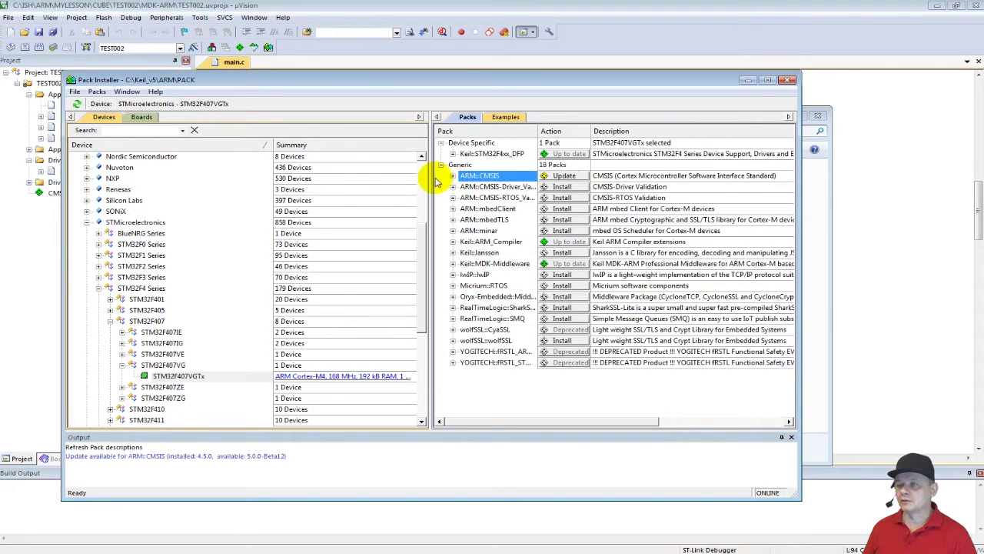
pyautogui.click(453, 176)
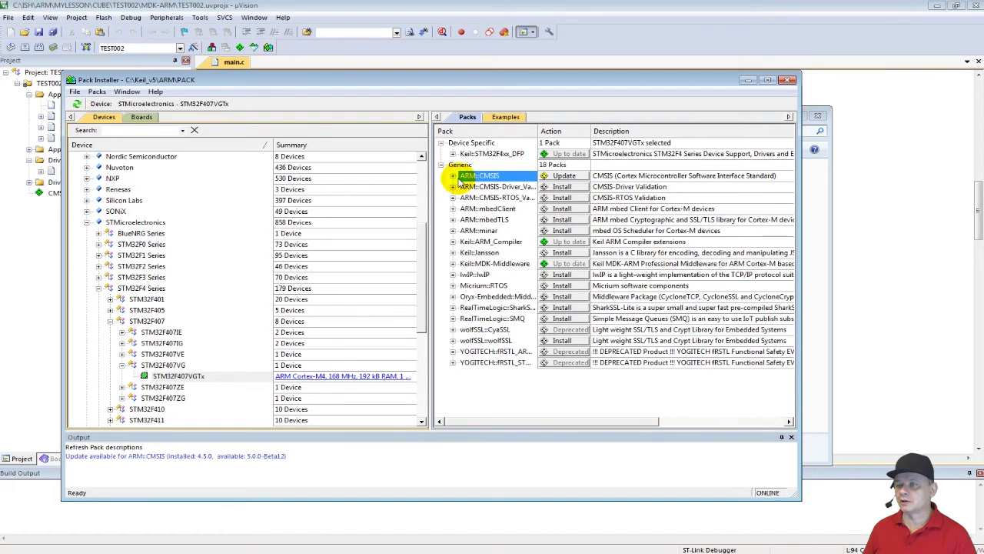
pyautogui.click(455, 177)
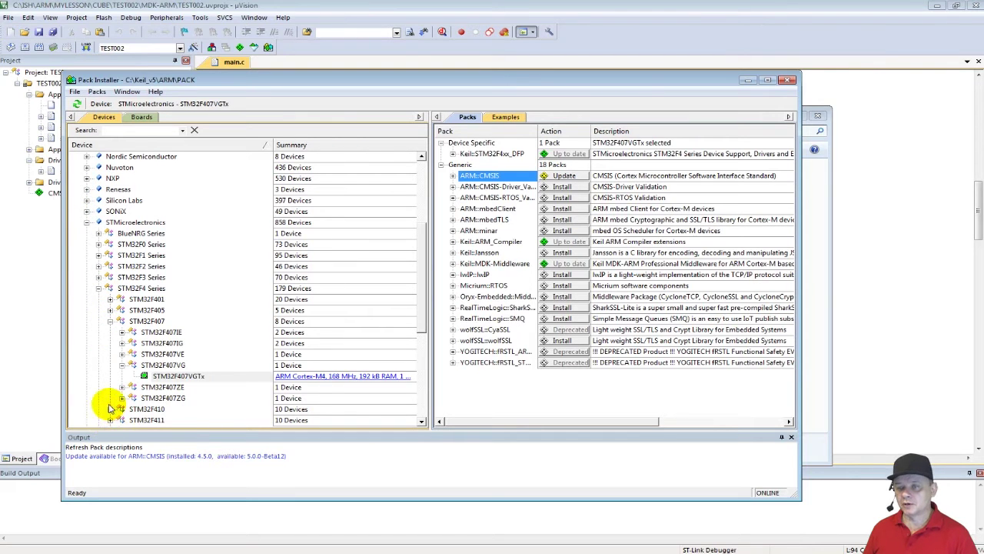
pyautogui.moveTo(421, 287); pyautogui.dragTo(418, 345)
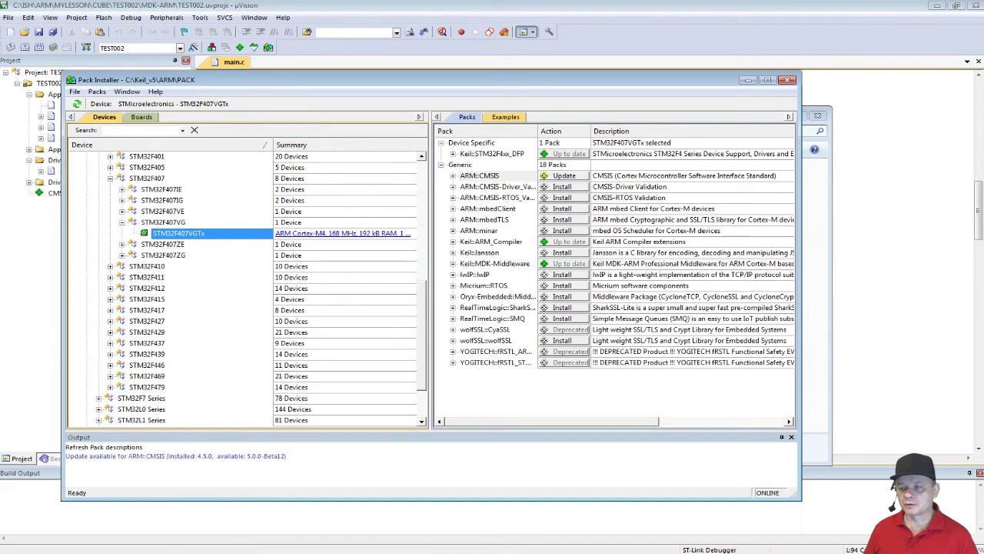
pyautogui.click(185, 542)
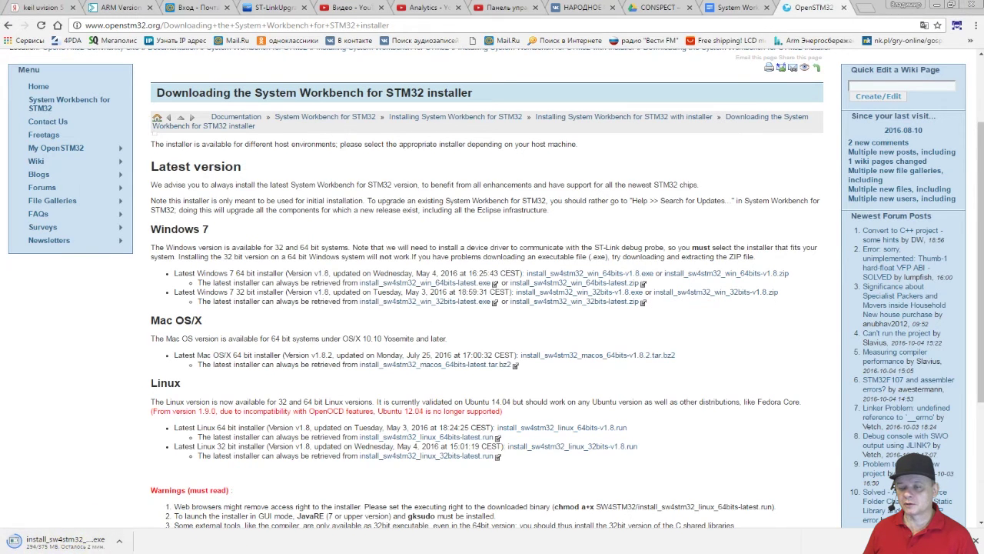
pyautogui.hotkey('alt', 'Tab')
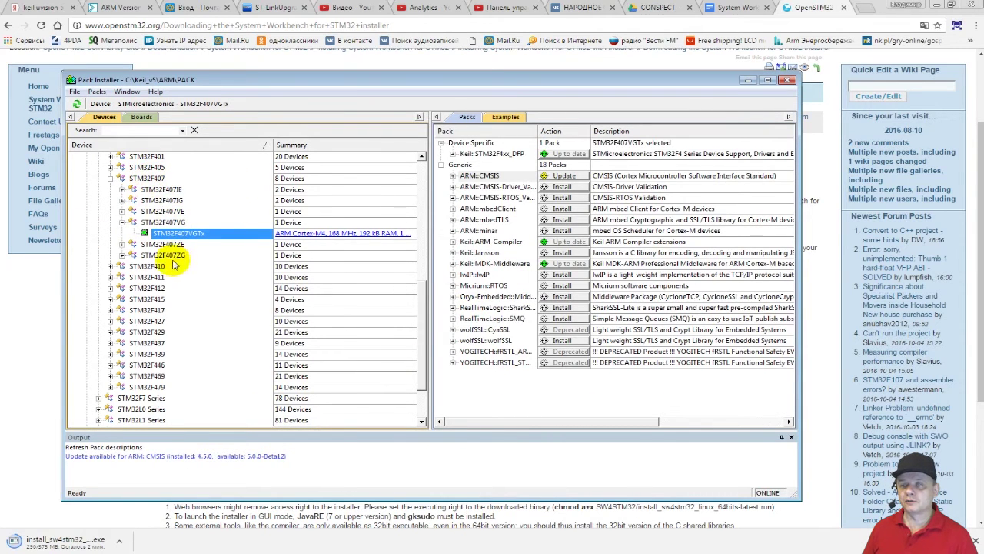
pyautogui.press('Left')
pyautogui.press('Left')
pyautogui.press('Left')
pyautogui.press('Left')
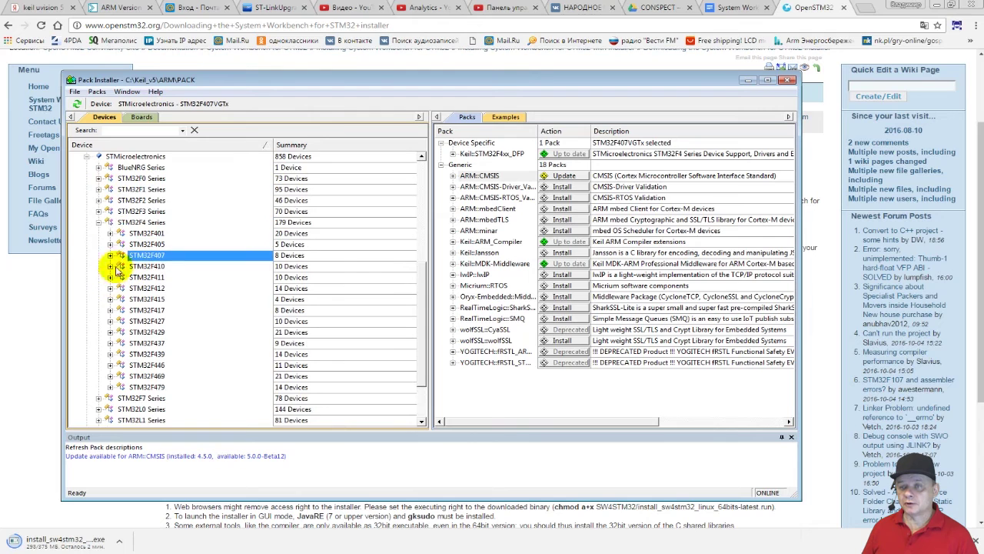
pyautogui.click(99, 222)
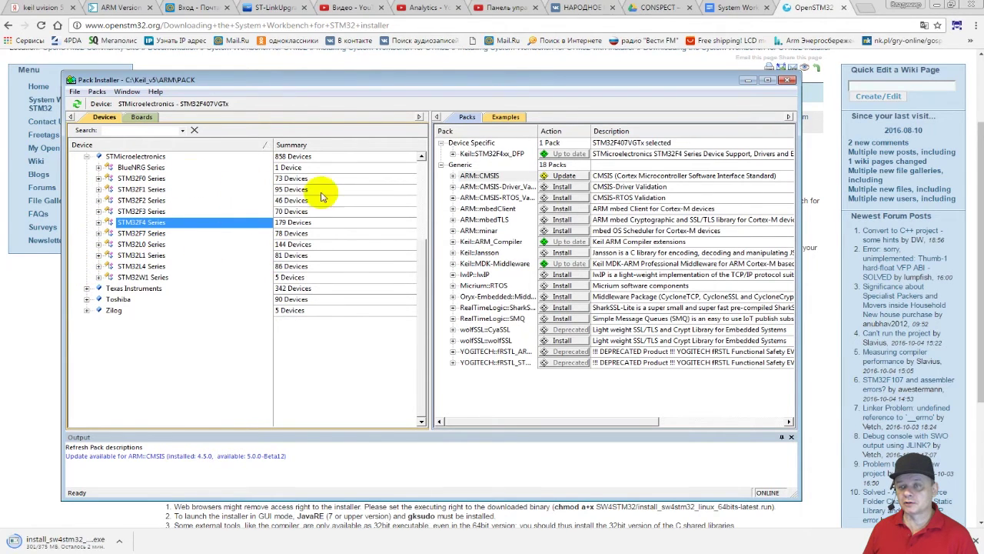
# Expand STM32F7 Series down to STM32F769NG, pick the STM32F769NGHx device and select its Keil::STM32F7xx_DFP pack.
pyautogui.scroll(5, 204, 281)
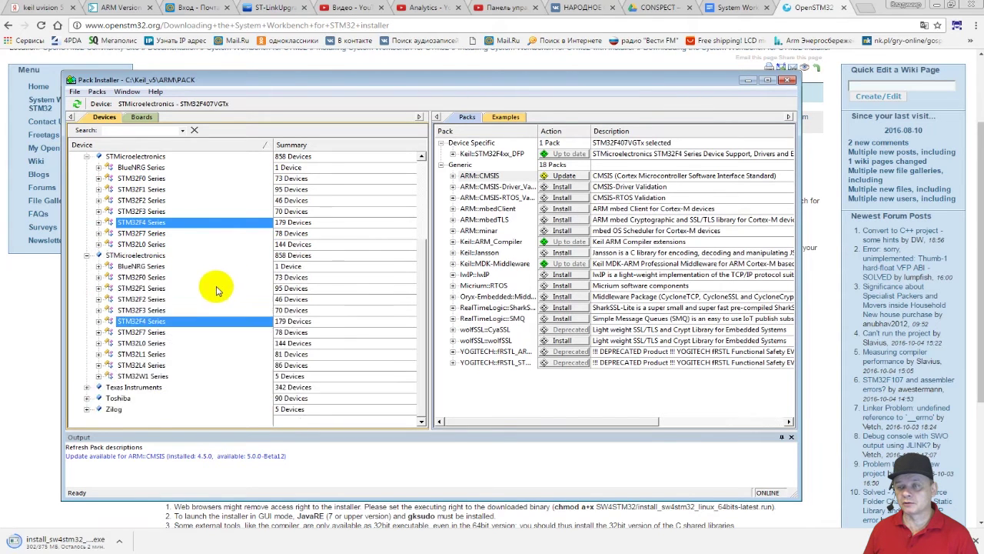
pyautogui.scroll(-1, 187, 306)
pyautogui.click(99, 354)
pyautogui.scroll(-1, 115, 355)
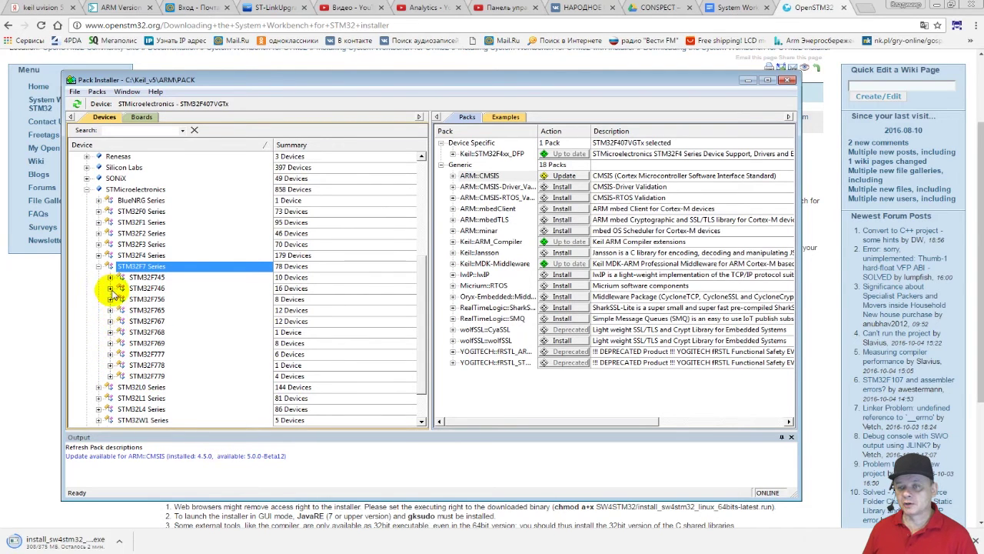
pyautogui.click(110, 344)
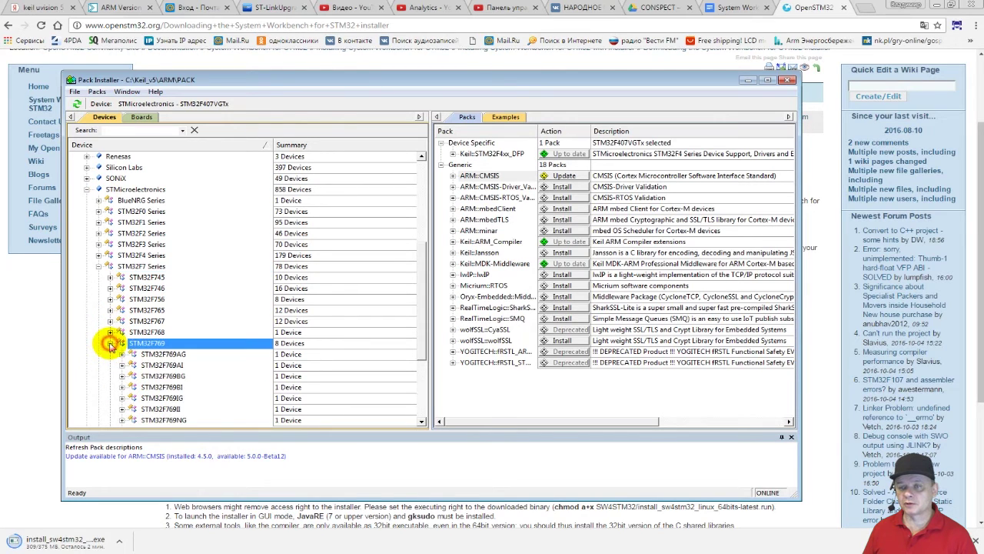
pyautogui.scroll(-2, 119, 366)
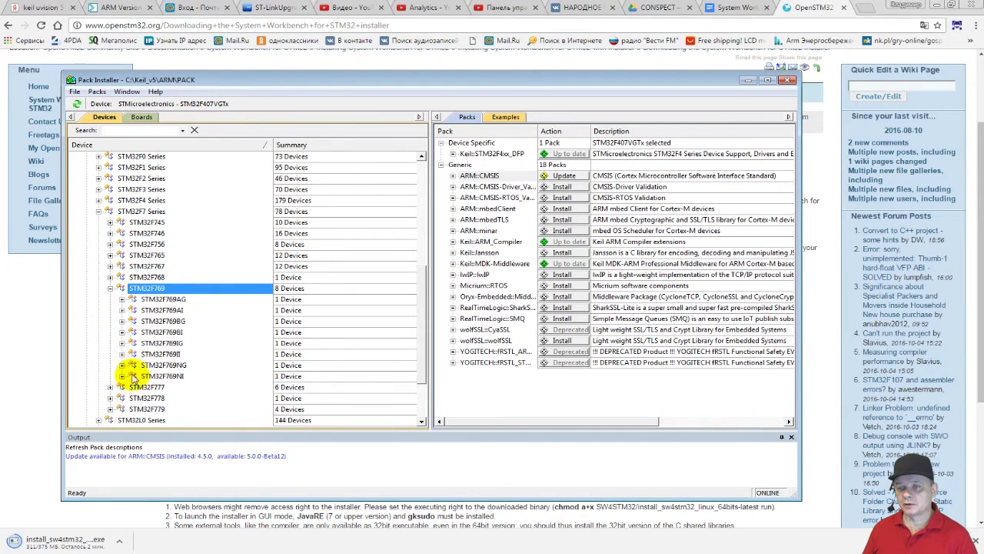
pyautogui.click(121, 366)
pyautogui.scroll(-2, 153, 354)
pyautogui.click(192, 333)
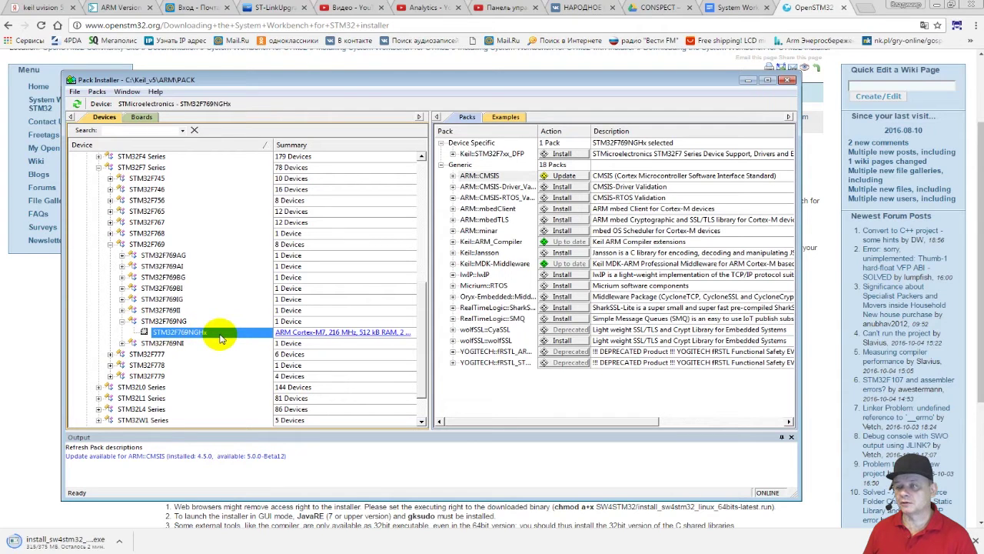
pyautogui.click(498, 155)
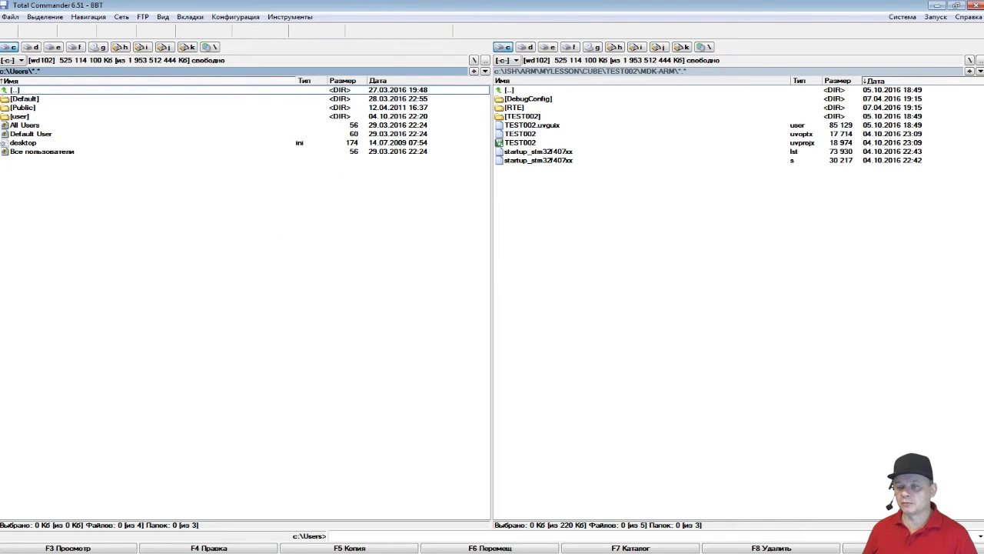
# Switch to the Windows Explorer window and open the 2.10.0 folder inside the STM32F4xx_DFP pack folder.
pyautogui.hotkey('alt', 'Tab')
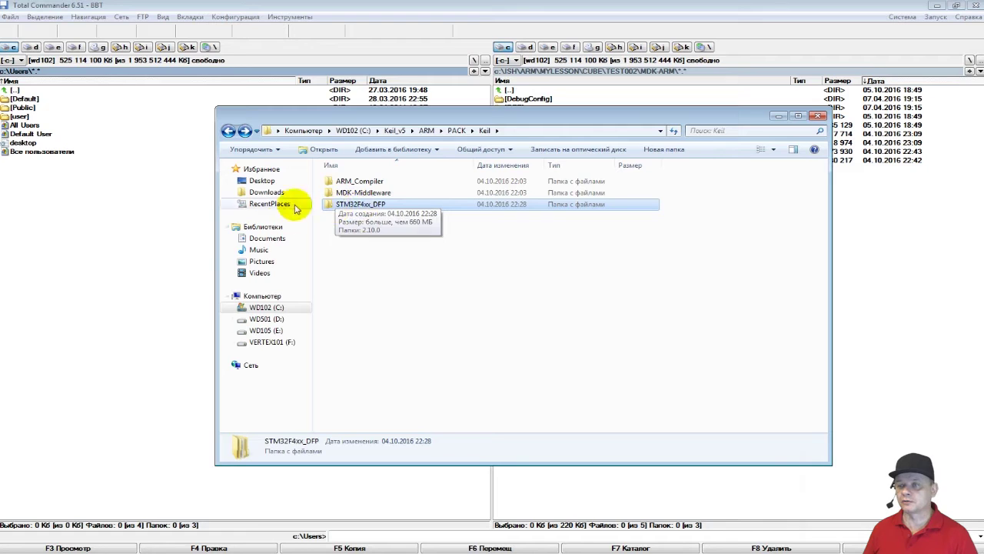
pyautogui.doubleClick(348, 208)
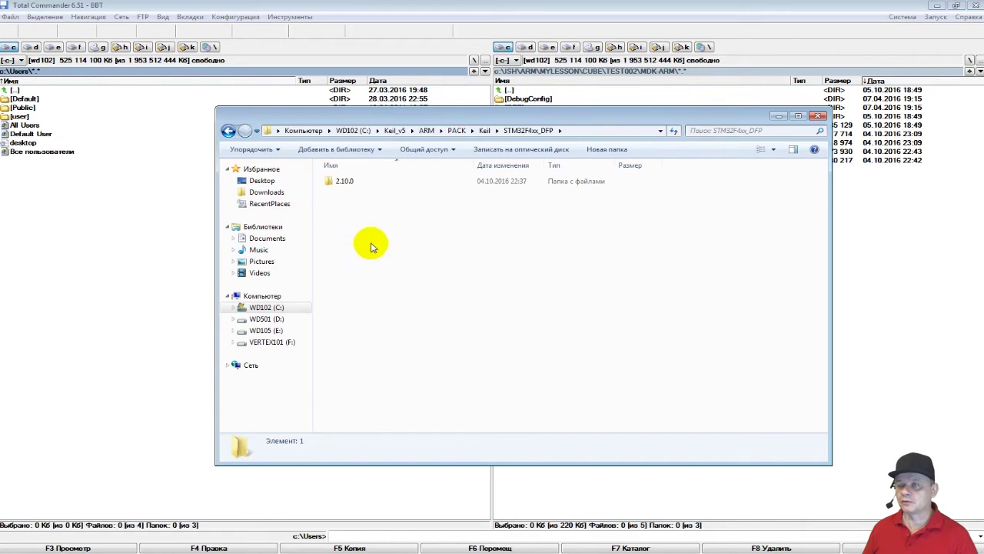
pyautogui.doubleClick(346, 184)
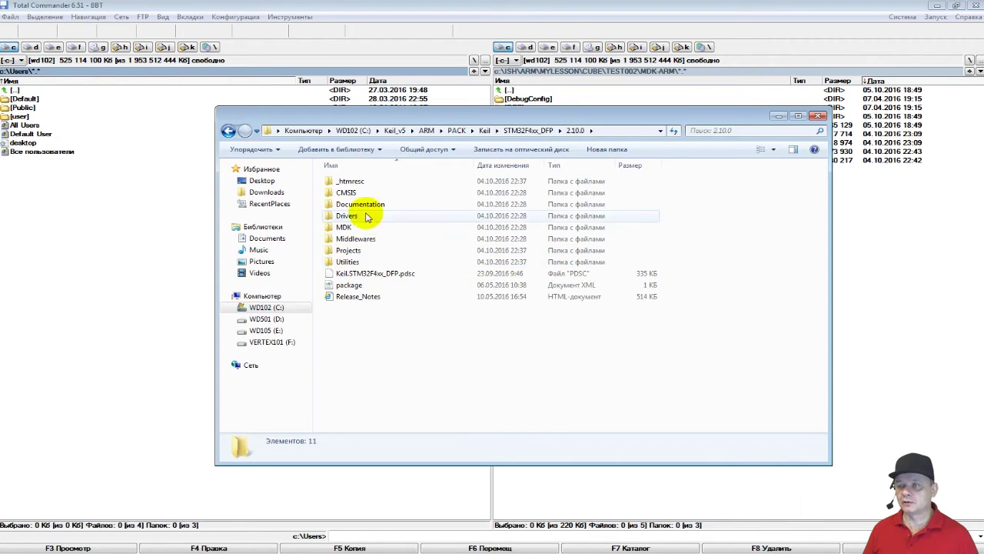
# Select the Drivers, Middlewares and Utilities folders together and check their shared read-only attribute in the properties.
pyautogui.rightClick(347, 262)
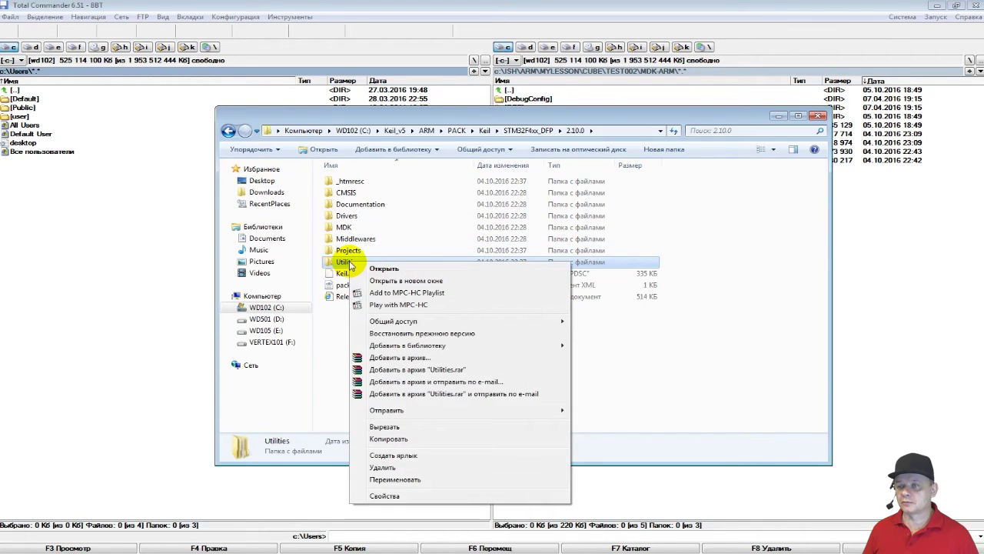
pyautogui.click(345, 264)
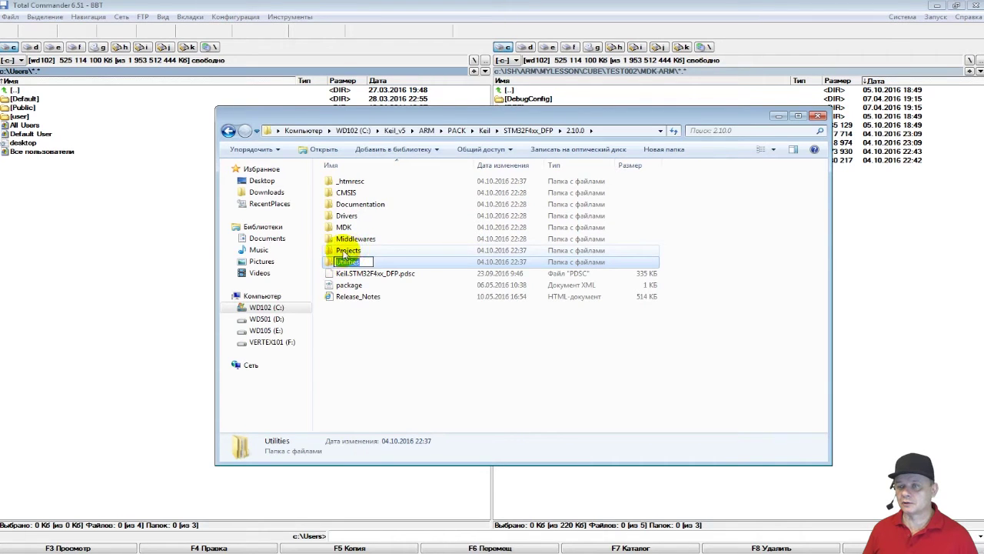
pyautogui.keyDown('ctrl'); pyautogui.click(355, 226); pyautogui.keyUp('ctrl')
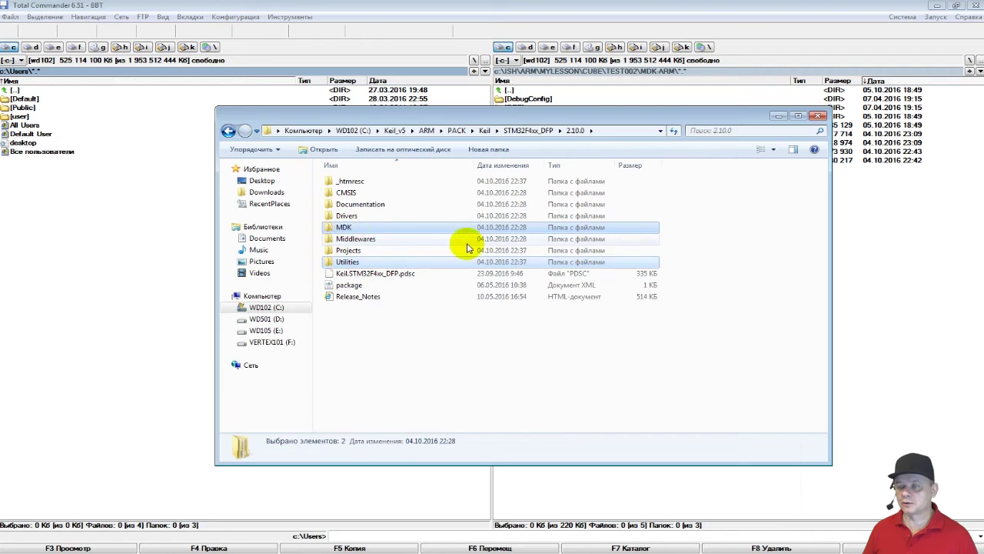
pyautogui.keyDown('ctrl'); pyautogui.click(346, 215); pyautogui.keyUp('ctrl')
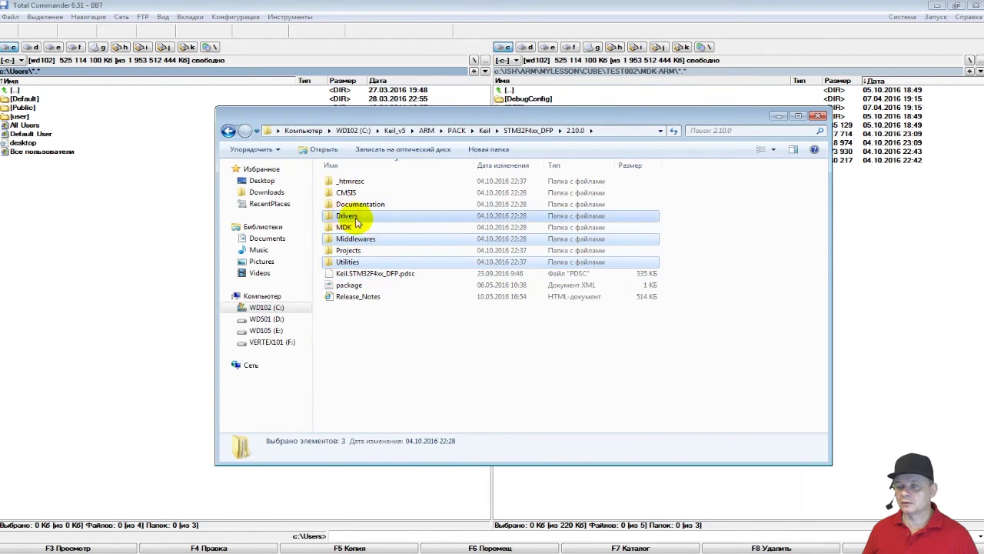
pyautogui.rightClick(359, 246)
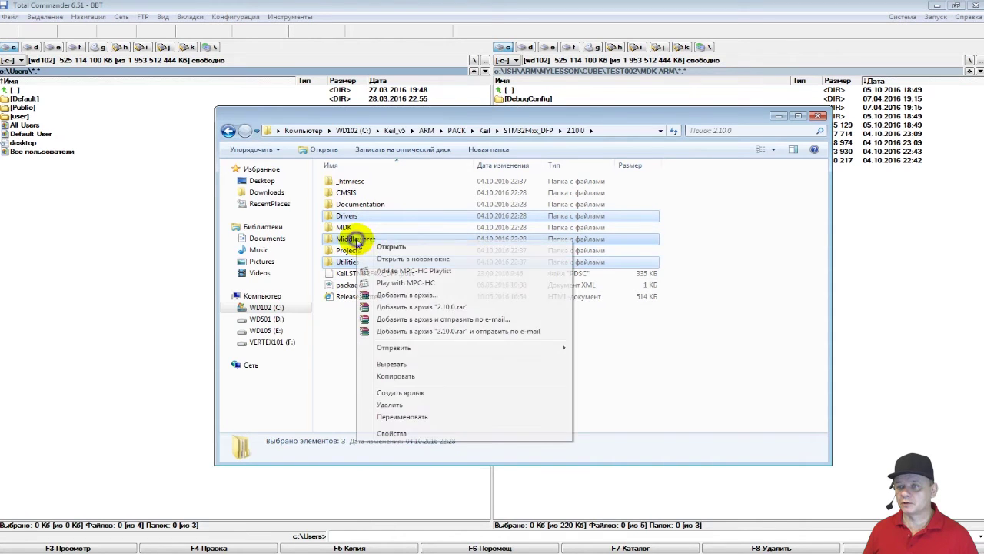
pyautogui.click(418, 433)
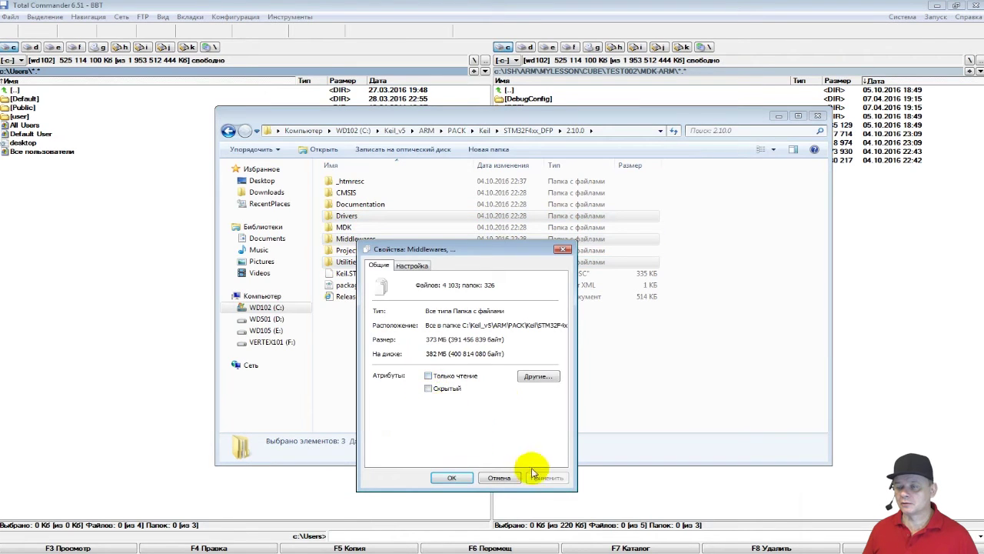
pyautogui.click(455, 478)
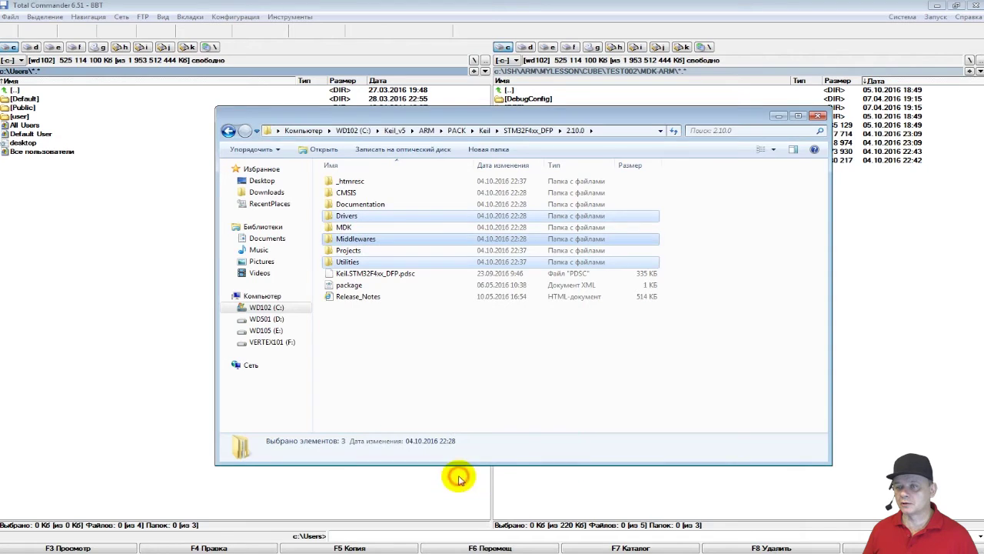
# Clear the read-only attribute of the Utilities folder in the 2.10.0 pack and apply the change.
pyautogui.click(342, 250)
pyautogui.click(346, 261)
pyautogui.rightClick(346, 261)
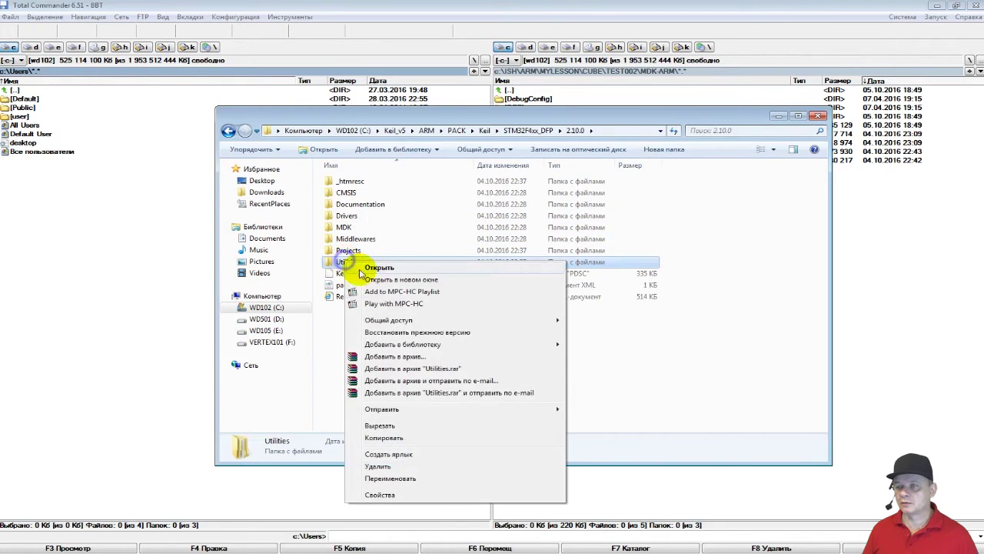
pyautogui.click(396, 494)
pyautogui.click(418, 449)
pyautogui.click(536, 523)
pyautogui.click(514, 410)
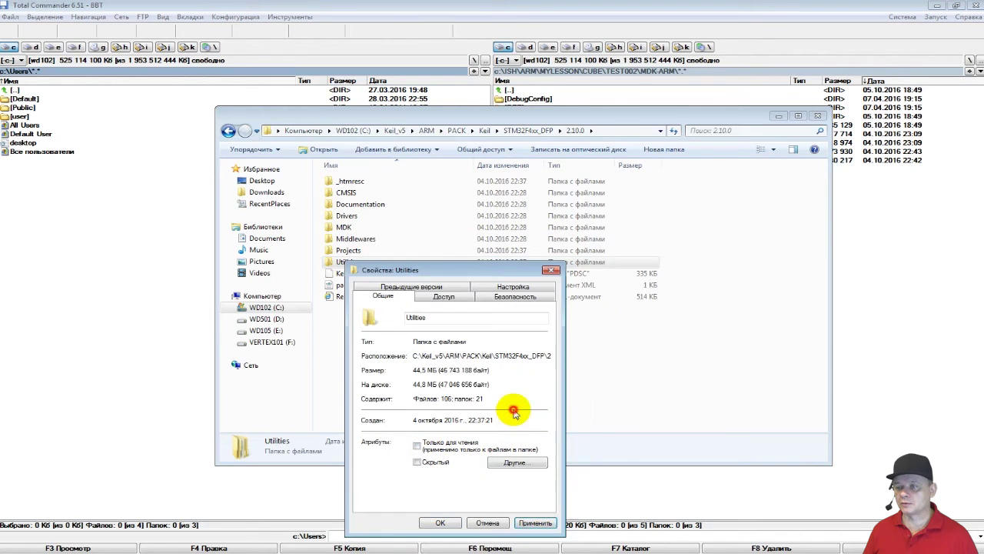
pyautogui.click(440, 523)
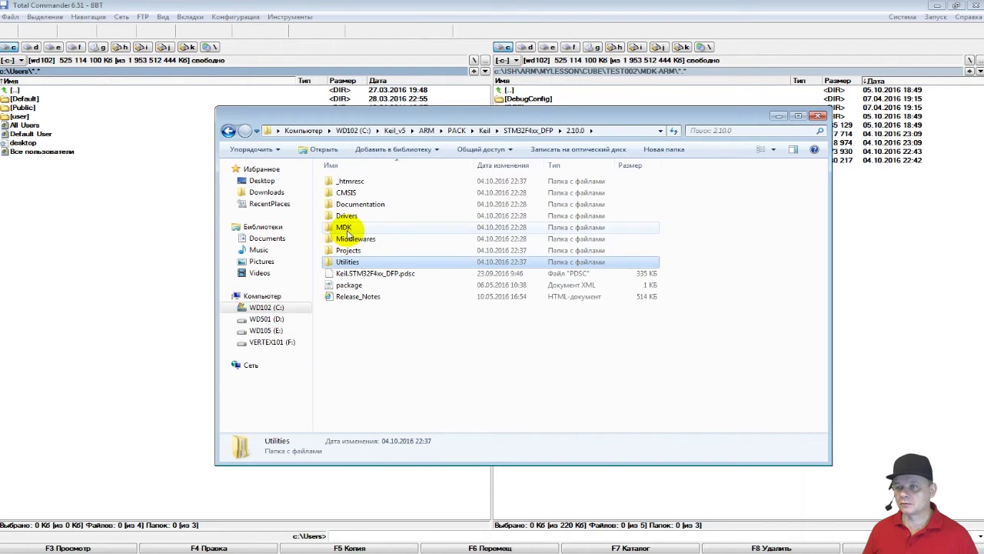
# Clear the read-only attribute of the Middlewares folder in the 2.10.0 pack and apply the change.
pyautogui.rightClick(352, 239)
pyautogui.click(385, 469)
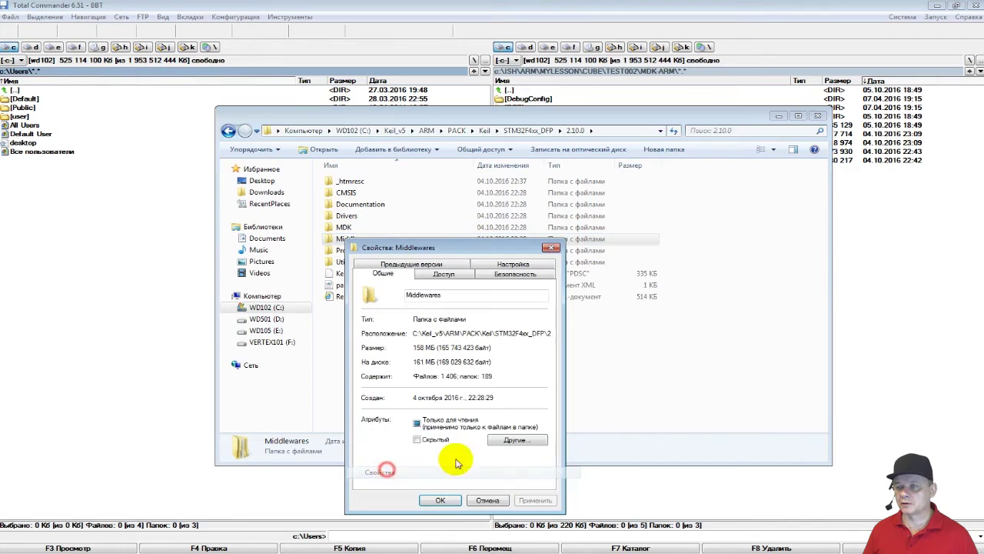
pyautogui.click(417, 423)
pyautogui.click(535, 500)
pyautogui.click(527, 387)
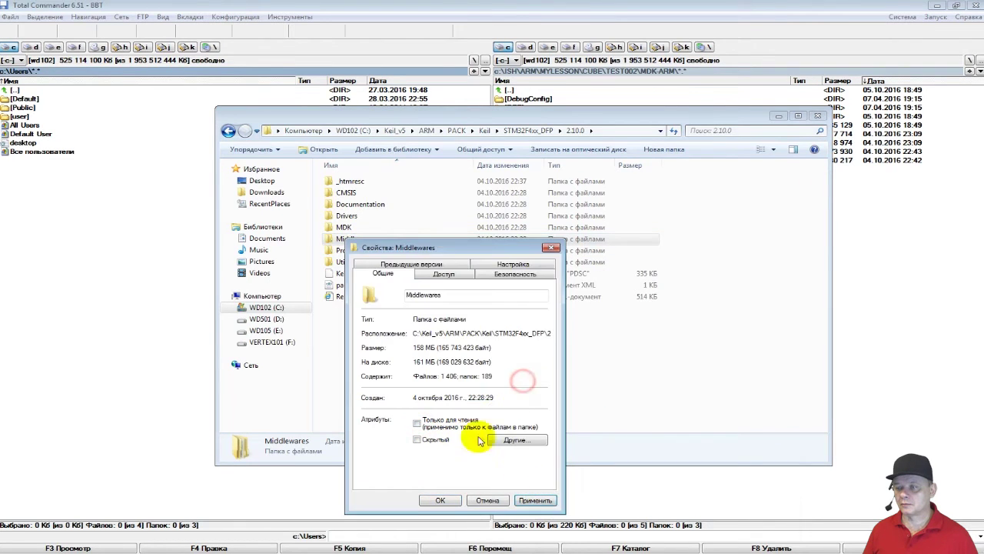
pyautogui.click(443, 500)
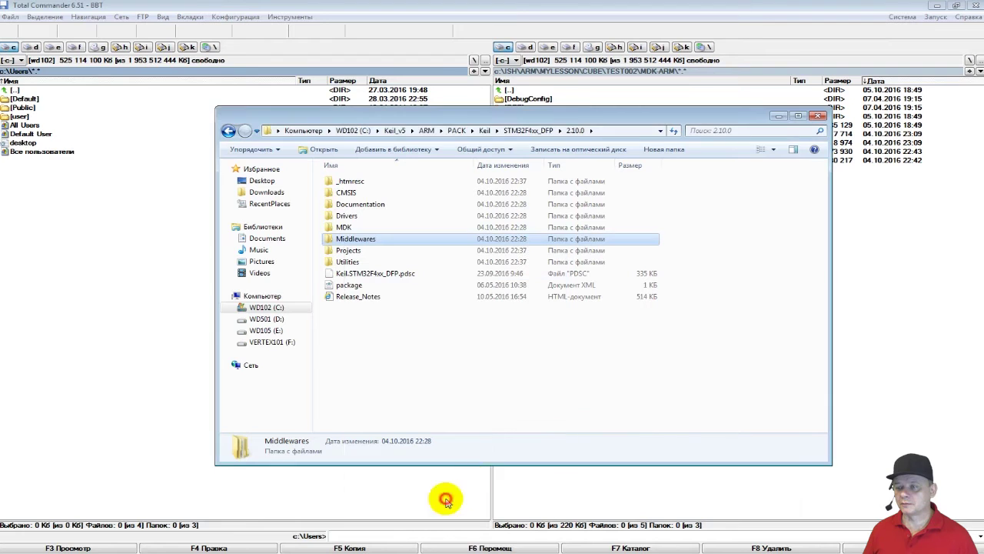
# Clear the read-only attribute of the Drivers folder in the 2.10.0 pack and apply the change.
pyautogui.rightClick(357, 219)
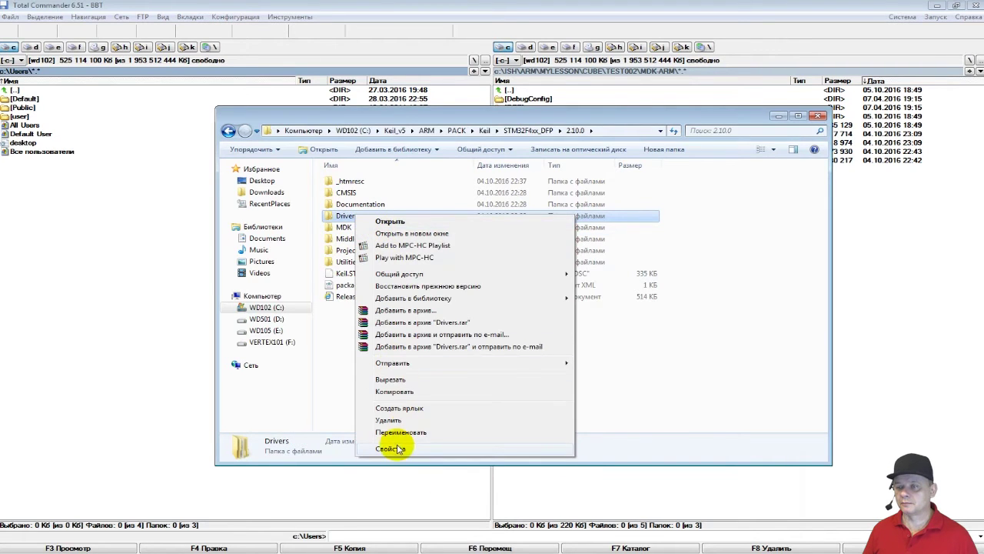
pyautogui.click(390, 448)
pyautogui.click(427, 399)
pyautogui.click(545, 476)
pyautogui.click(525, 363)
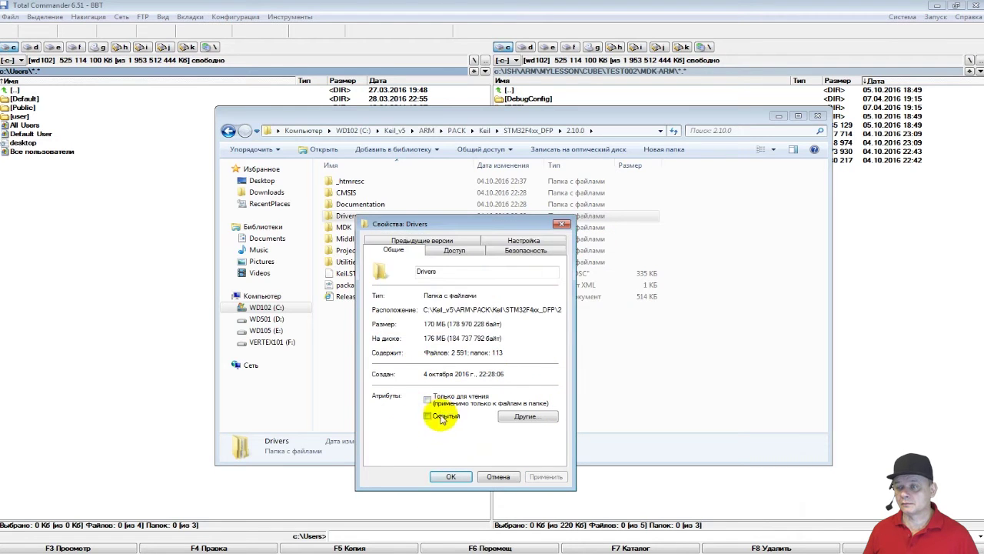
pyautogui.click(451, 476)
# Look inside the Drivers folder, return to 2.10.0 and open Projects\STM32F4-Discovery\Examples.
pyautogui.doubleClick(346, 216)
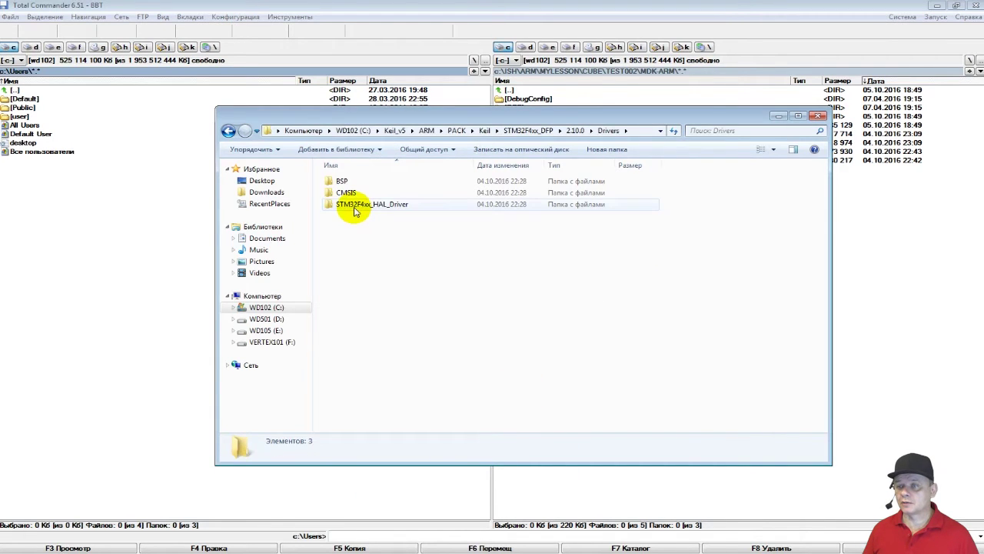
pyautogui.press('BackSpace')
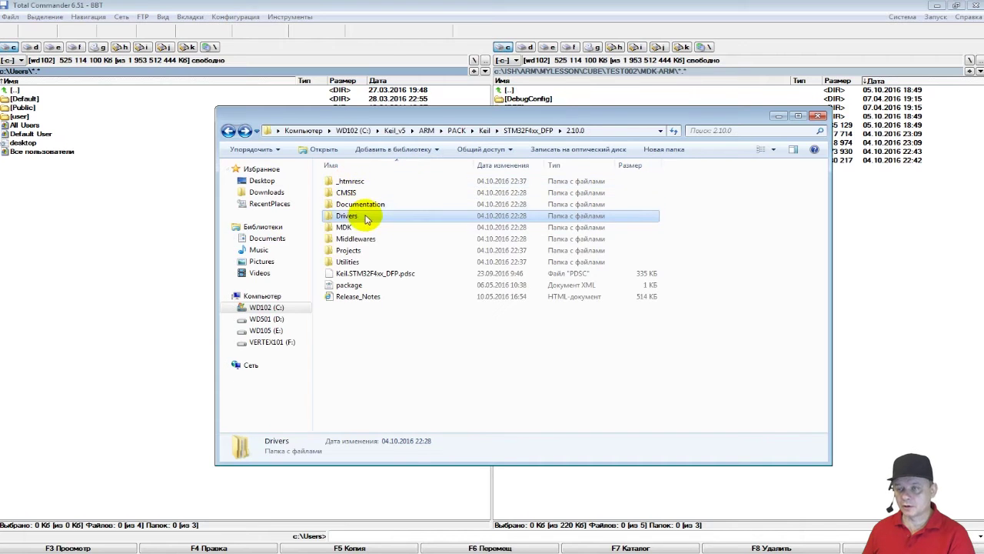
pyautogui.doubleClick(350, 250)
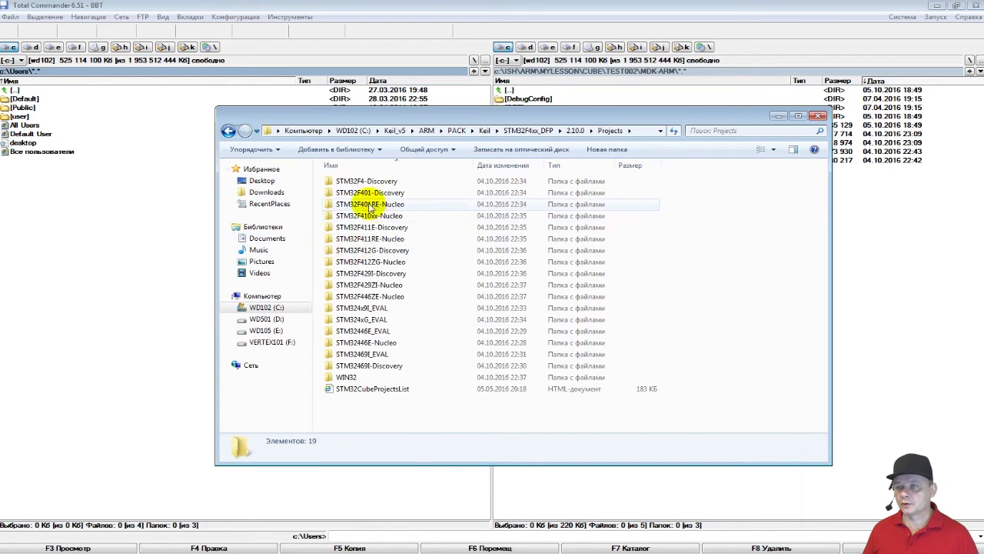
pyautogui.doubleClick(371, 182)
pyautogui.doubleClick(354, 204)
# Clear the read-only attribute of the STM32F4-Discovery Examples folder and apply the change.
pyautogui.rightClick(350, 195)
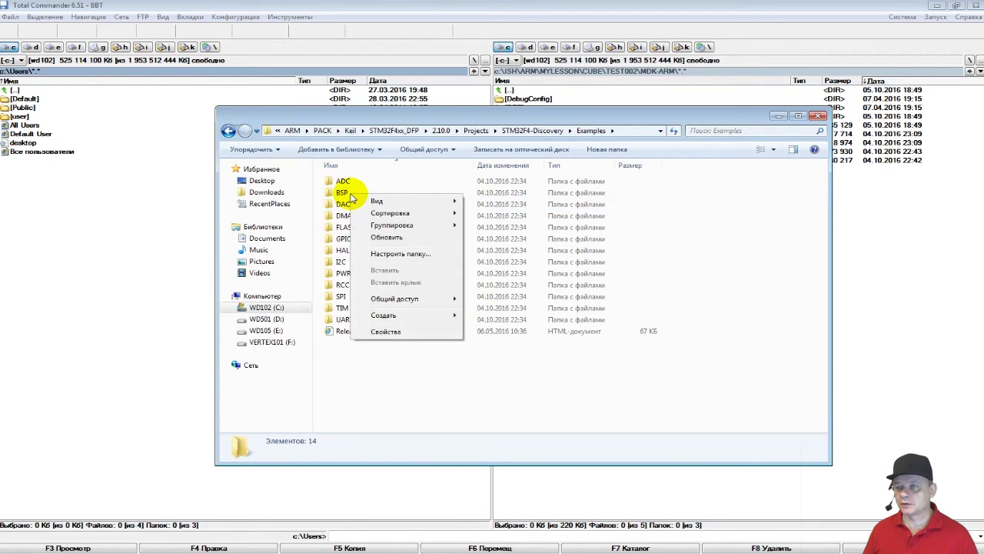
pyautogui.click(384, 334)
pyautogui.click(292, 329)
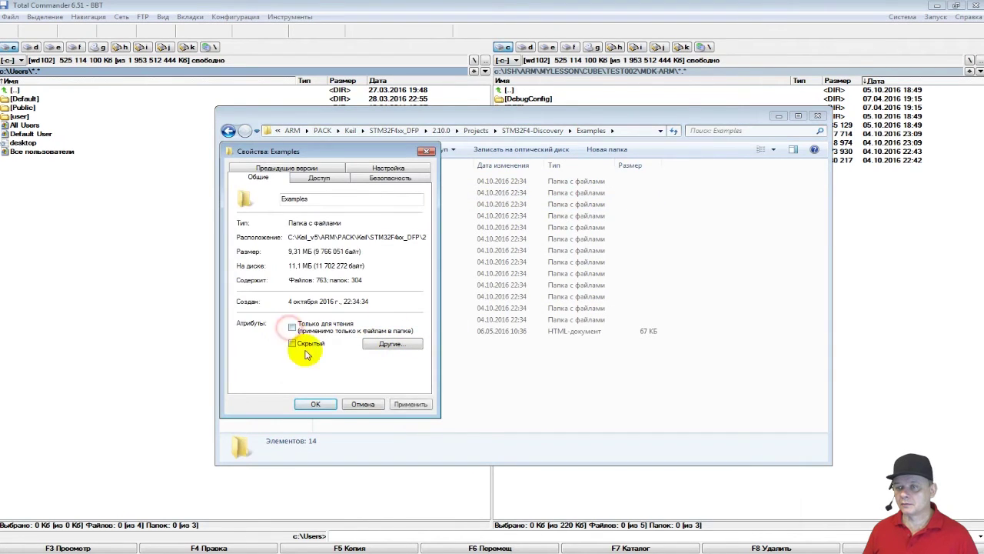
pyautogui.click(411, 404)
pyautogui.click(386, 290)
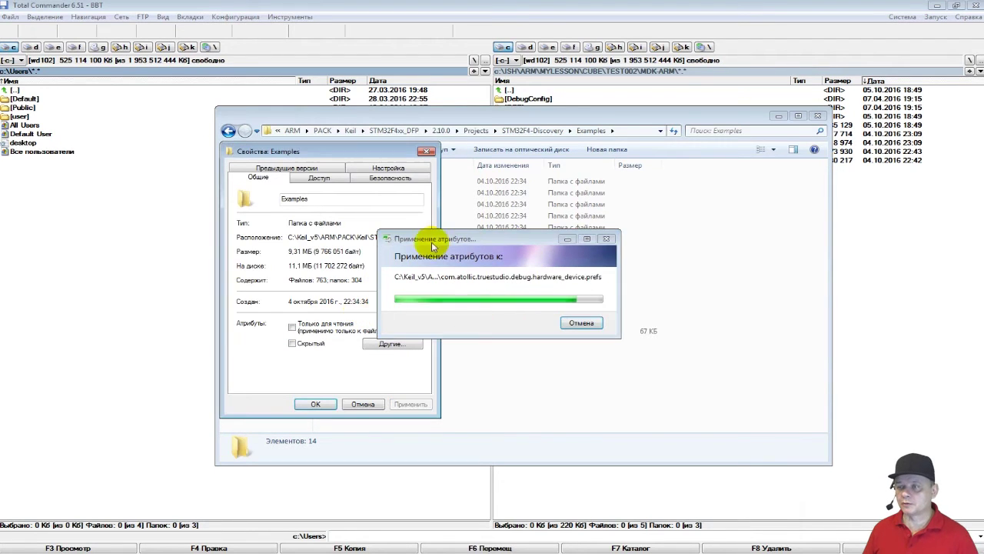
pyautogui.click(315, 404)
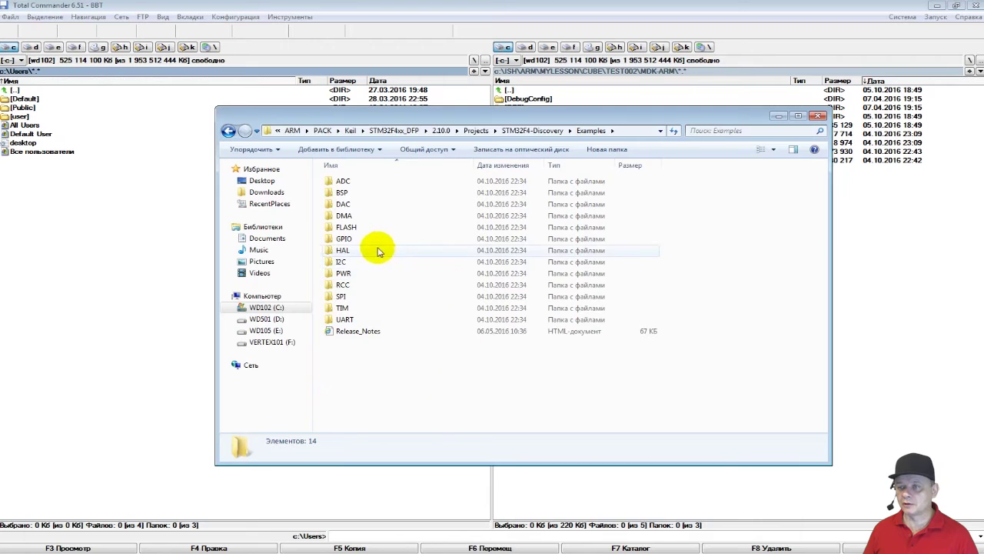
# Open the TrueSTUDIO folder of the BSP example, look at its contents and return to the BSP folder.
pyautogui.doubleClick(343, 193)
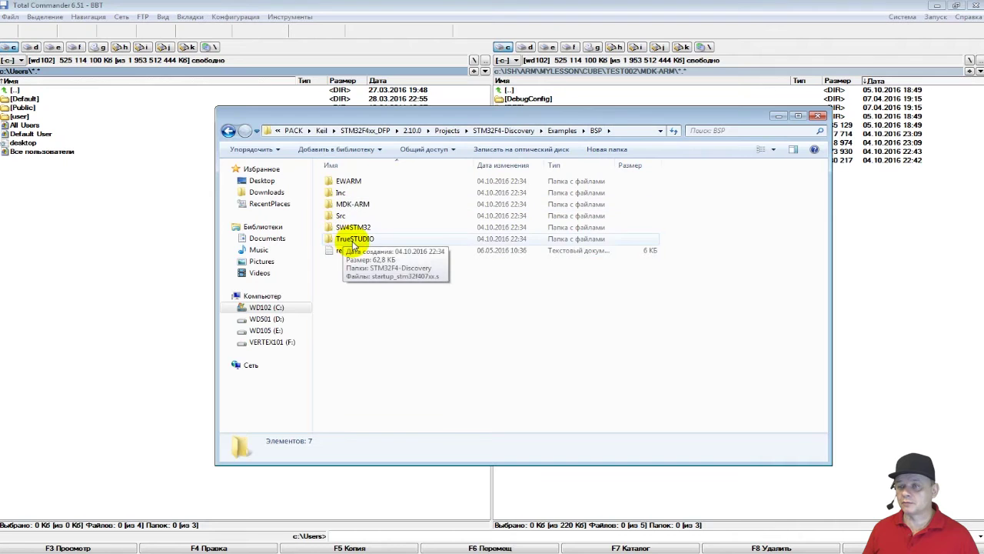
pyautogui.doubleClick(354, 240)
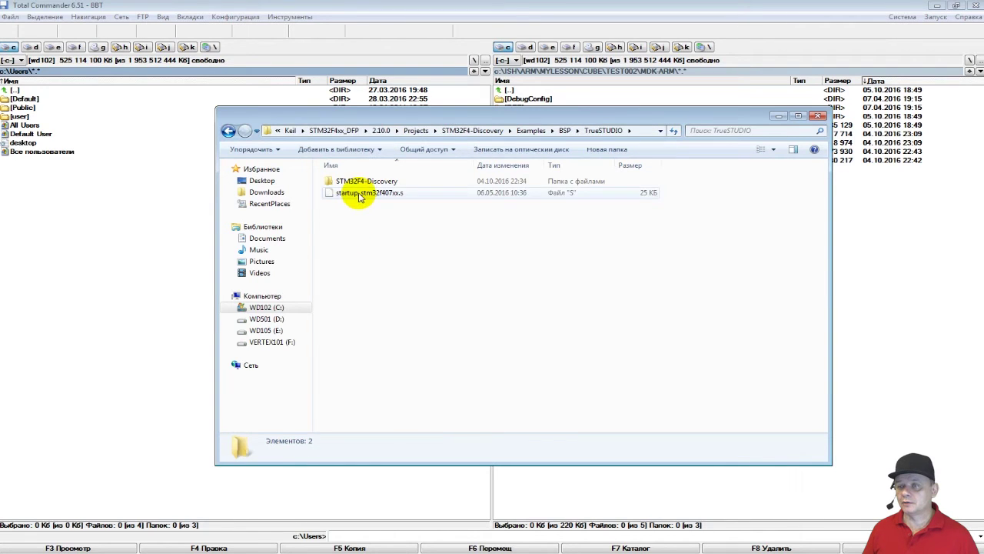
pyautogui.click(359, 194)
pyautogui.rightClick(358, 192)
pyautogui.click(366, 181)
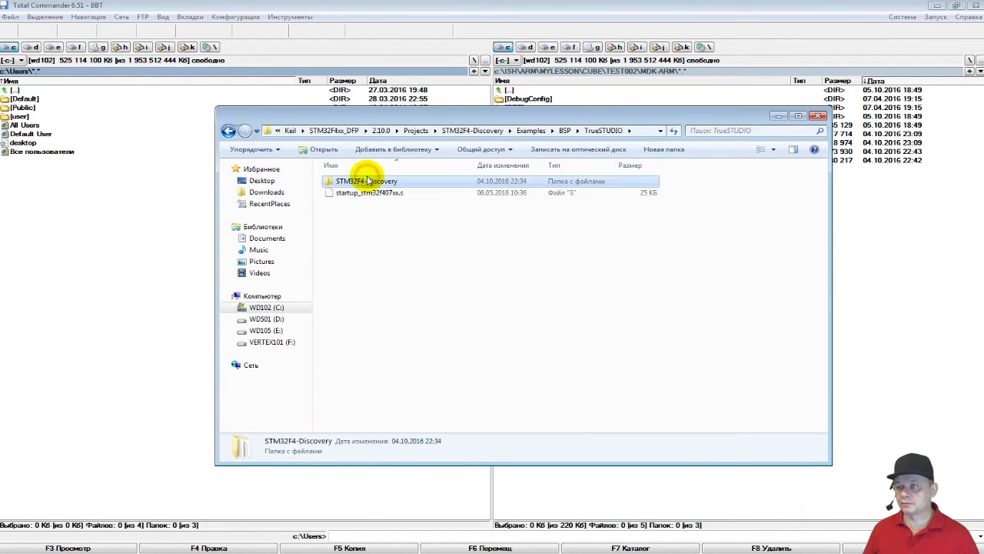
pyautogui.press('BackSpace')
# Look through the BSP example's SW4STM32 folder and its STM32F4-Discovery subfolder, and return to the BSP folder.
pyautogui.click(354, 229)
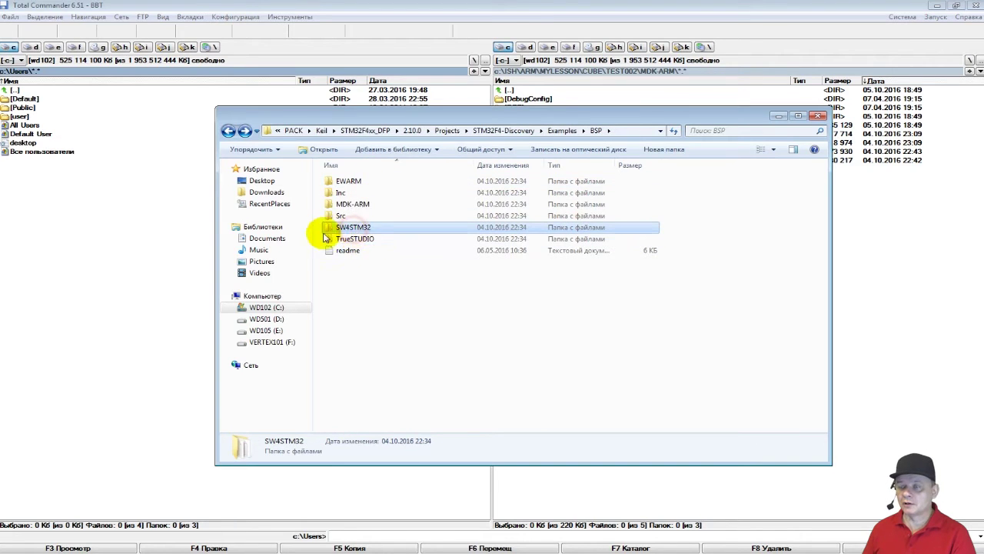
pyautogui.doubleClick(356, 228)
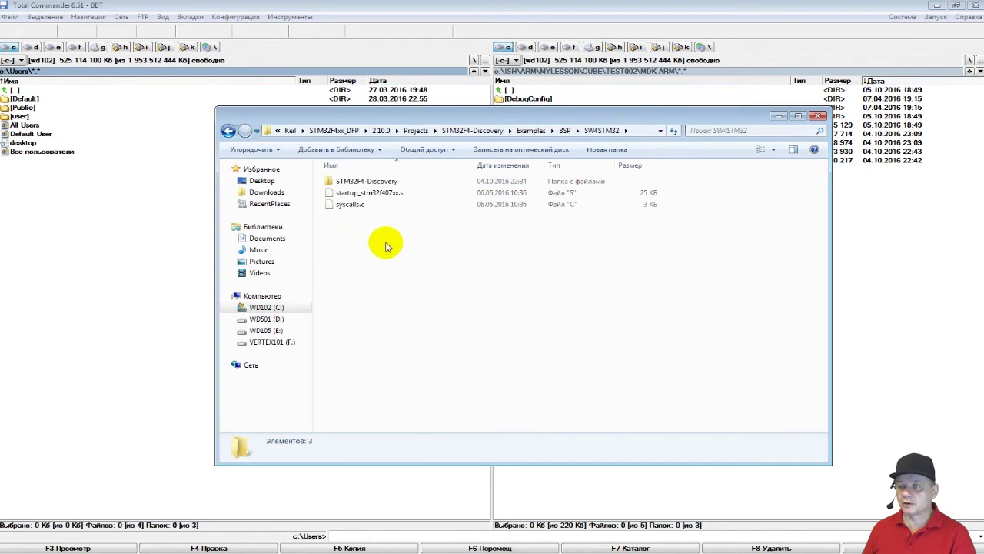
pyautogui.doubleClick(350, 182)
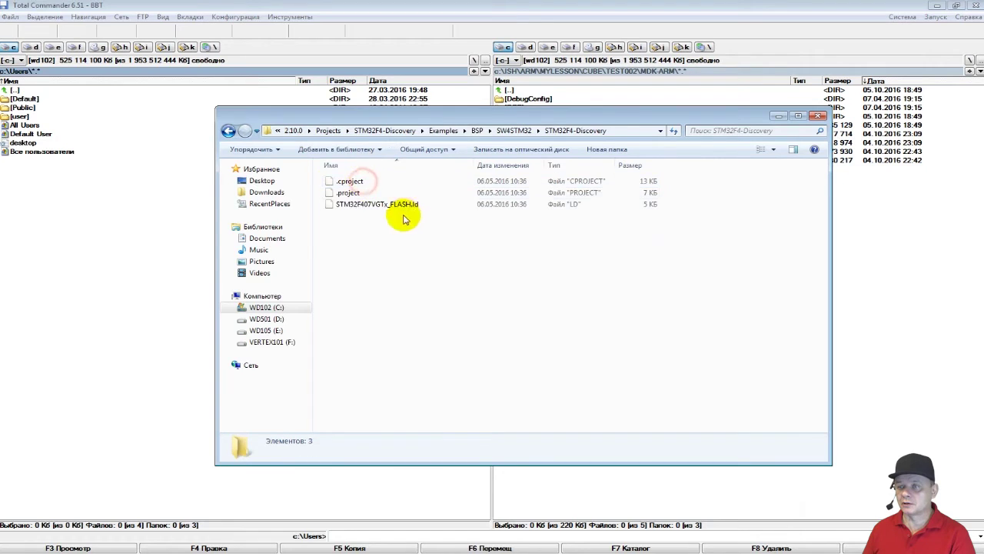
pyautogui.press('BackSpace')
pyautogui.rightClick(356, 206)
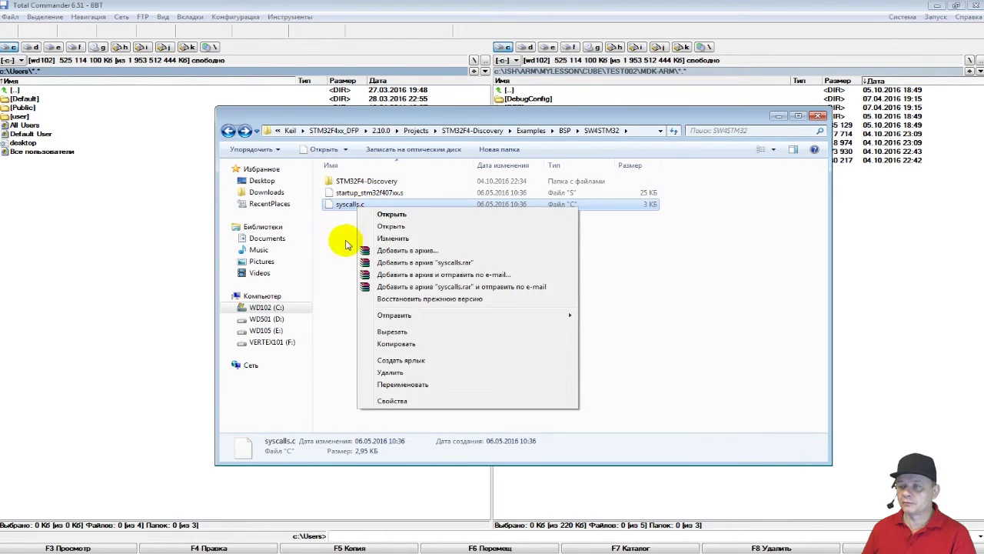
pyautogui.press('Escape')
pyautogui.press('BackSpace')
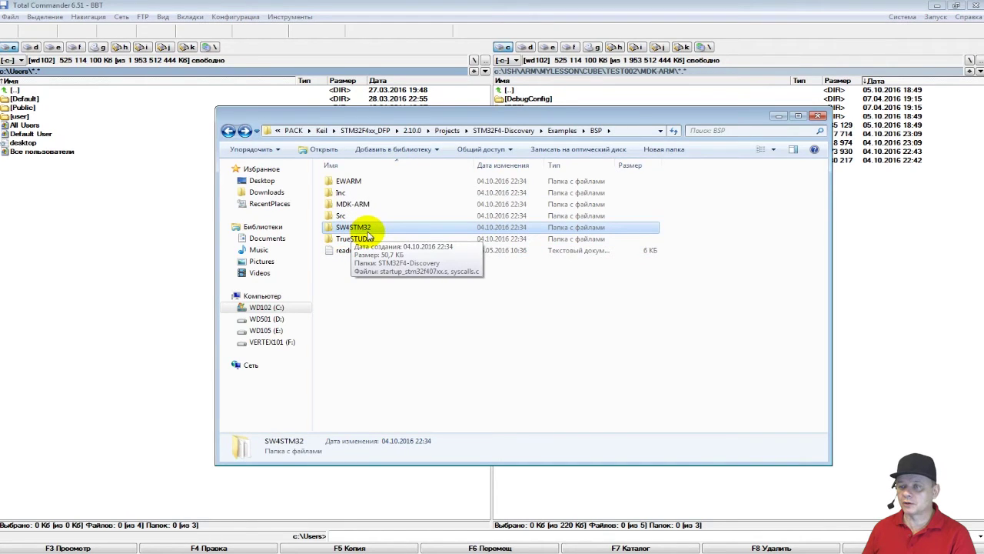
# Copy the location path of syscalls.c in the BSP example's SW4STM32 folder from the file's properties.
pyautogui.doubleClick(350, 228)
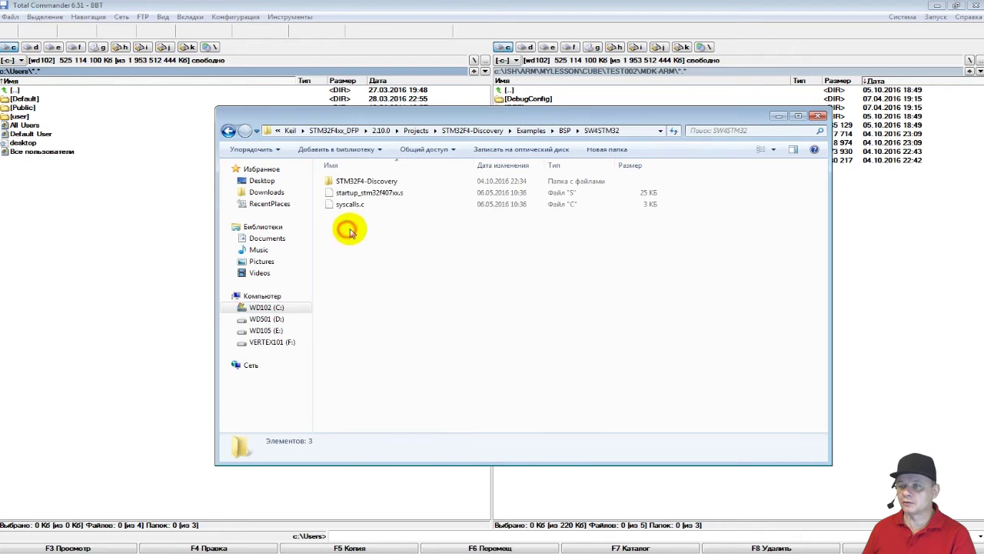
pyautogui.rightClick(354, 214)
pyautogui.rightClick(351, 205)
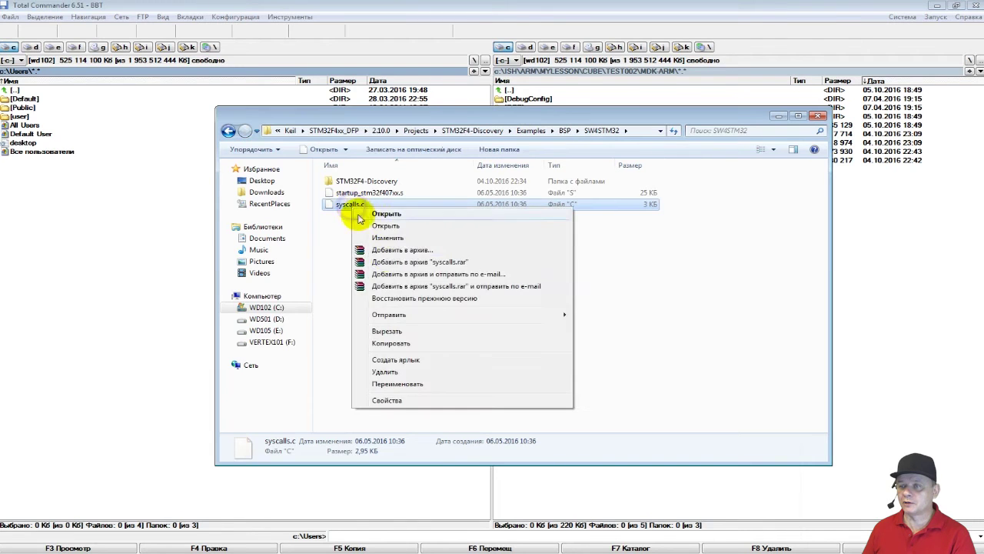
pyautogui.click(396, 397)
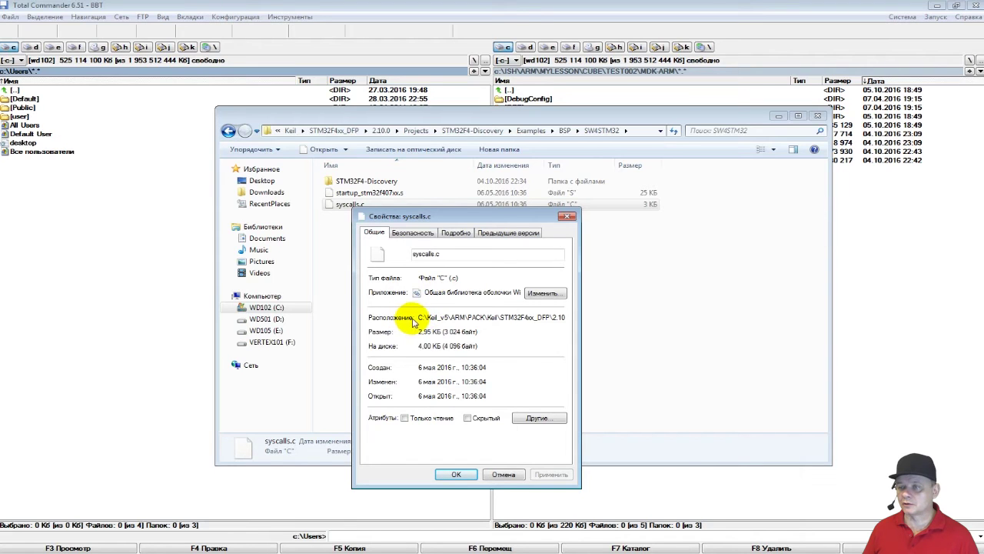
pyautogui.moveTo(420, 317); pyautogui.dragTo(690, 324)
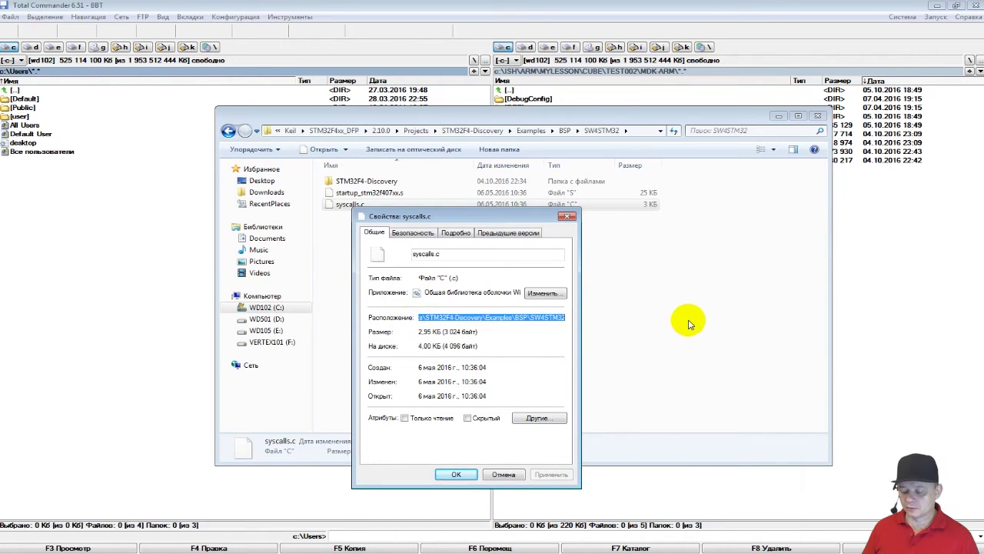
pyautogui.rightClick(501, 316)
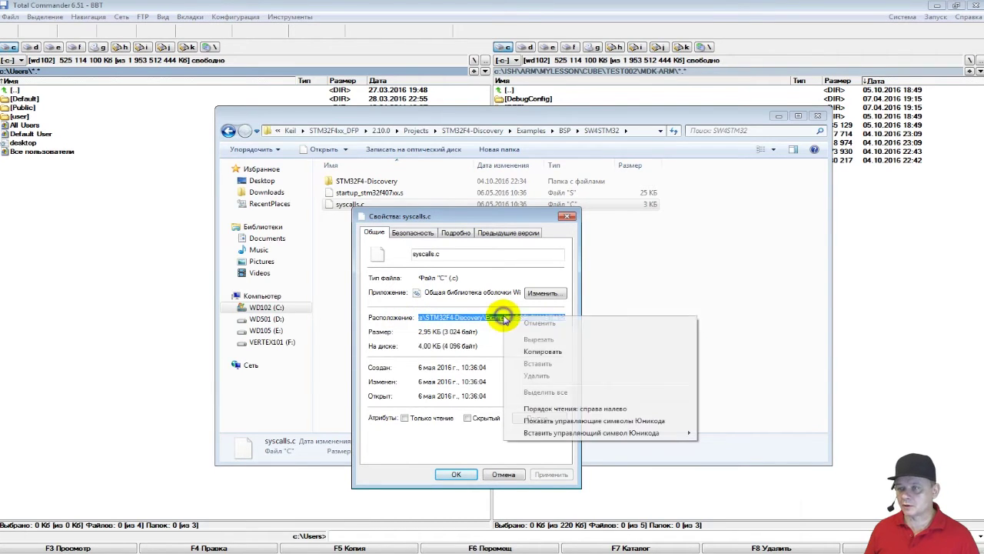
pyautogui.click(536, 347)
pyautogui.click(454, 474)
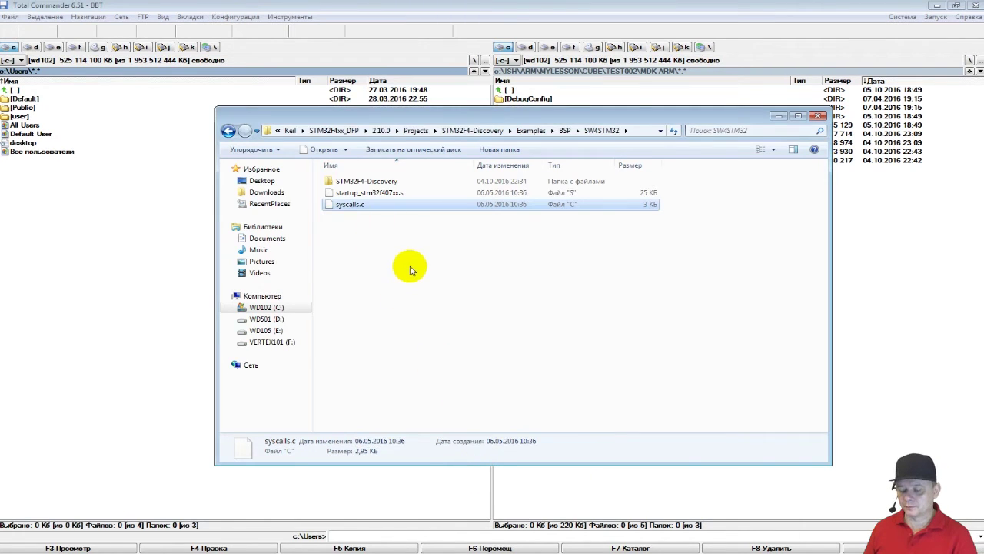
pyautogui.press('BackSpace')
pyautogui.press('BackSpace')
pyautogui.press('BackSpace')
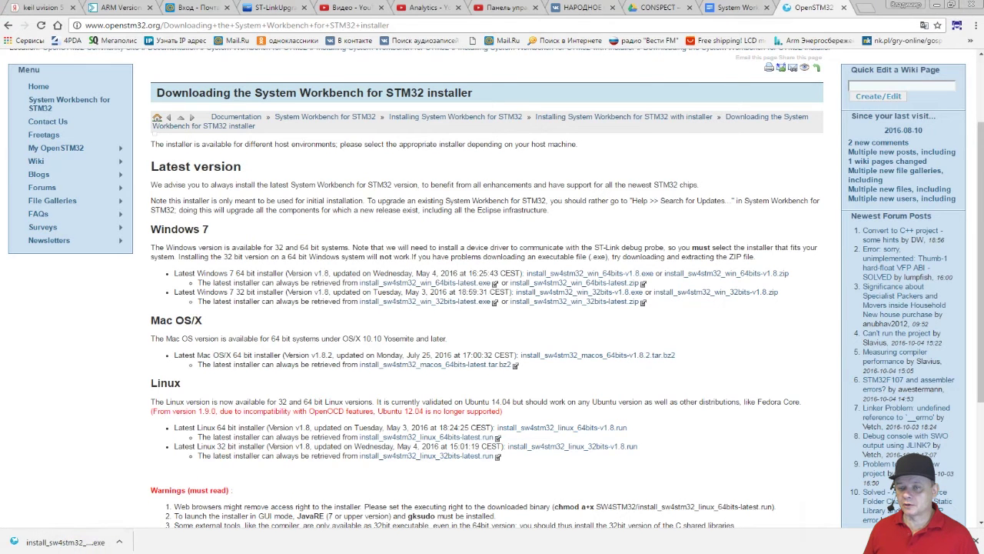
# In the browser, show the downloaded install_sw4stm32_win_64bits-v1.8 installer in its folder and put the file on the clipboard.
pyautogui.click(119, 541)
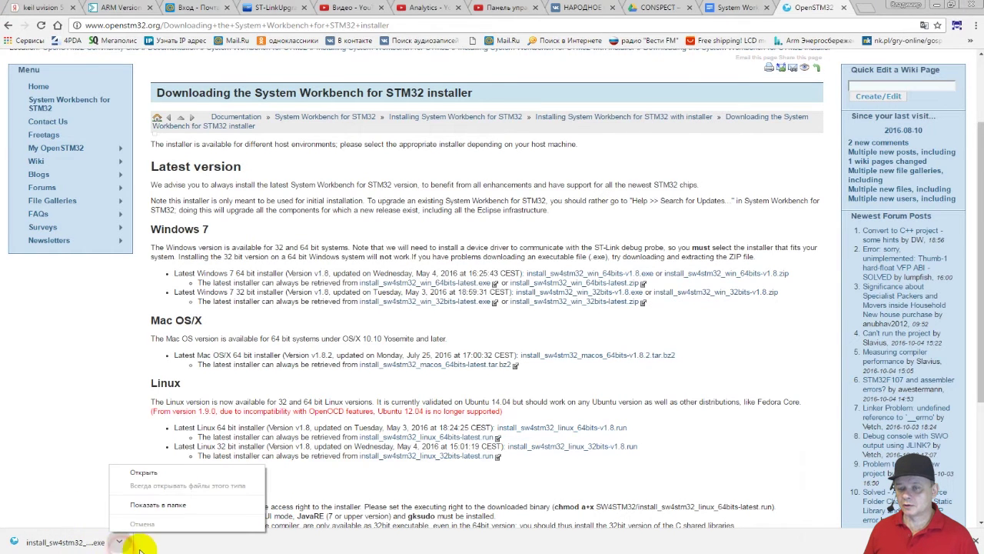
pyautogui.click(156, 505)
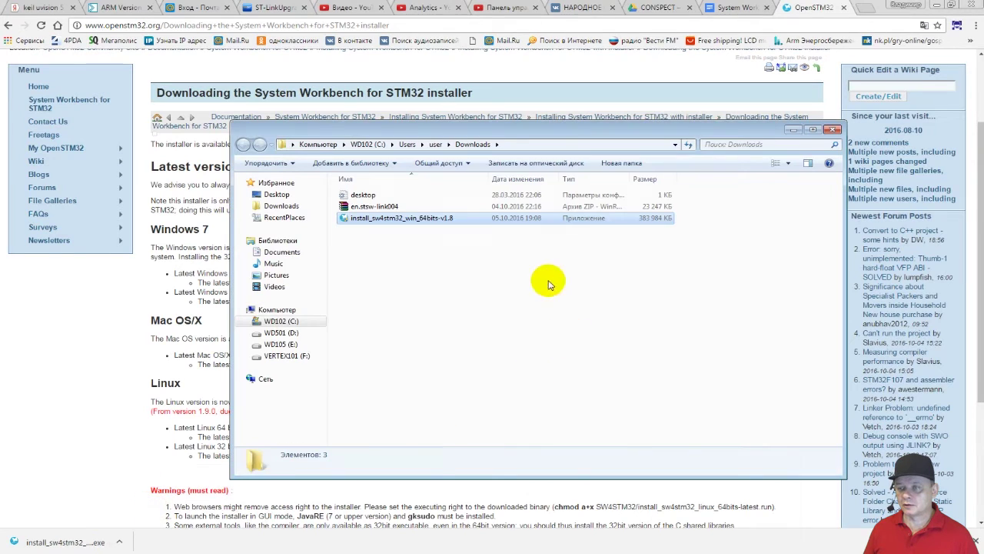
pyautogui.rightClick(406, 223)
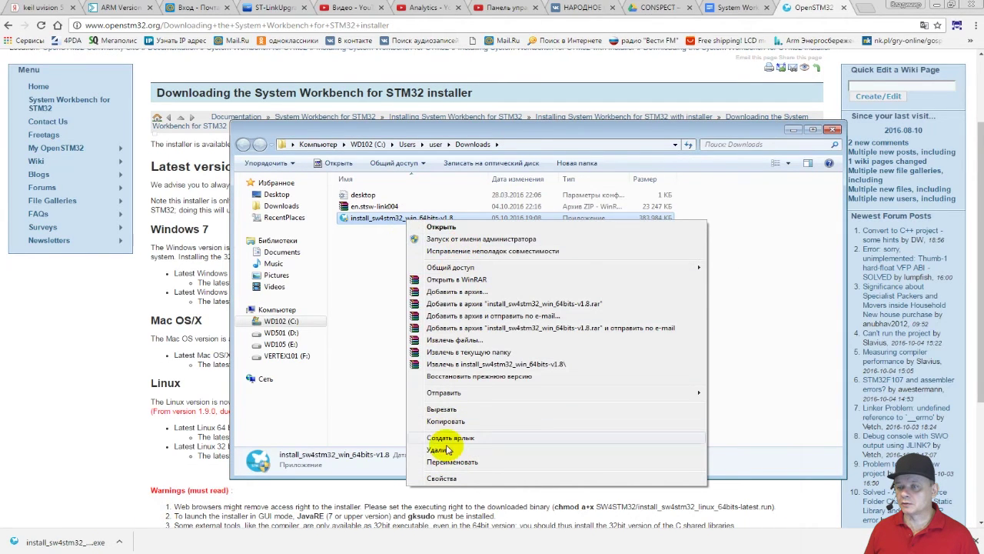
pyautogui.press('Escape')
# Go from Downloads to the KOMPIL\ARM folder on drive E.
pyautogui.click(392, 144)
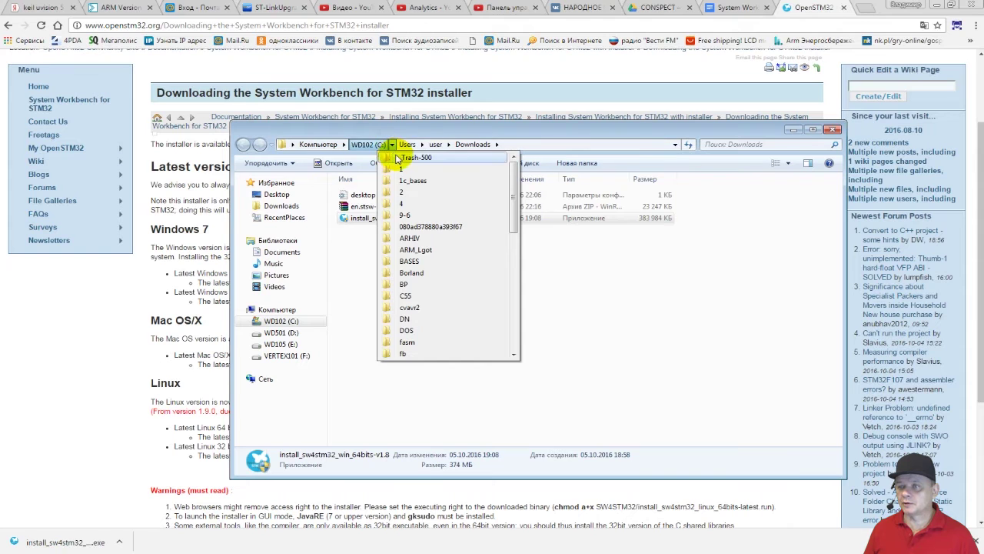
pyautogui.click(368, 144)
pyautogui.click(352, 144)
pyautogui.click(319, 144)
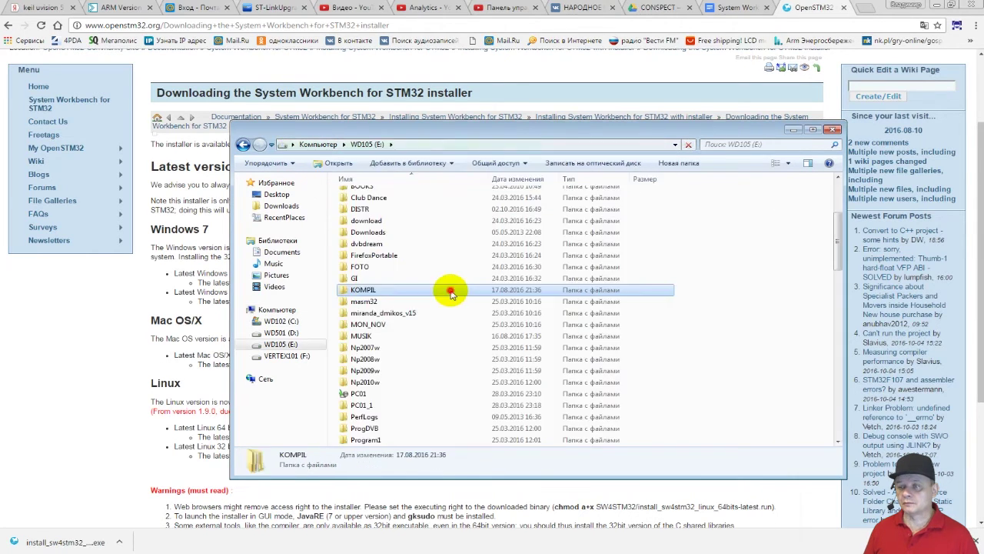
pyautogui.doubleClick(446, 288)
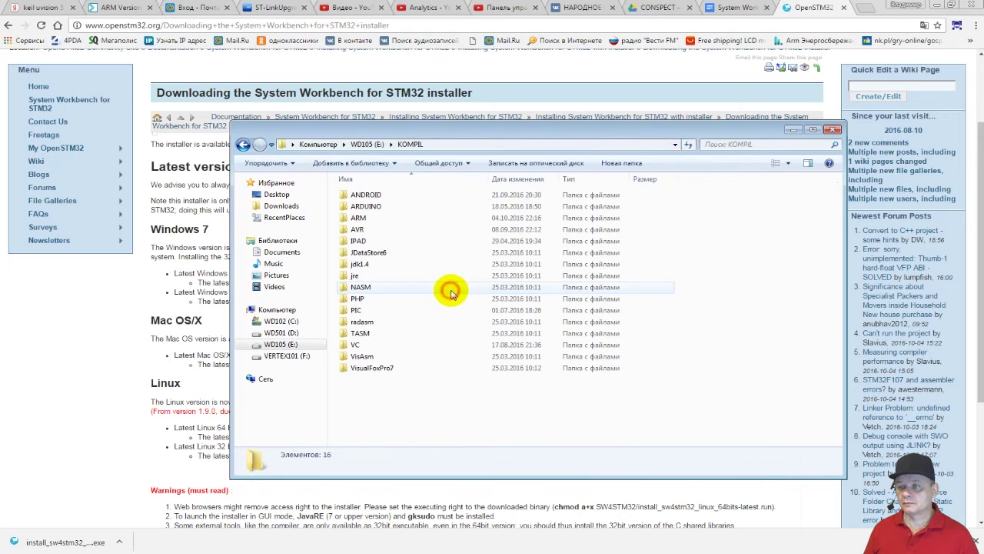
pyautogui.doubleClick(359, 219)
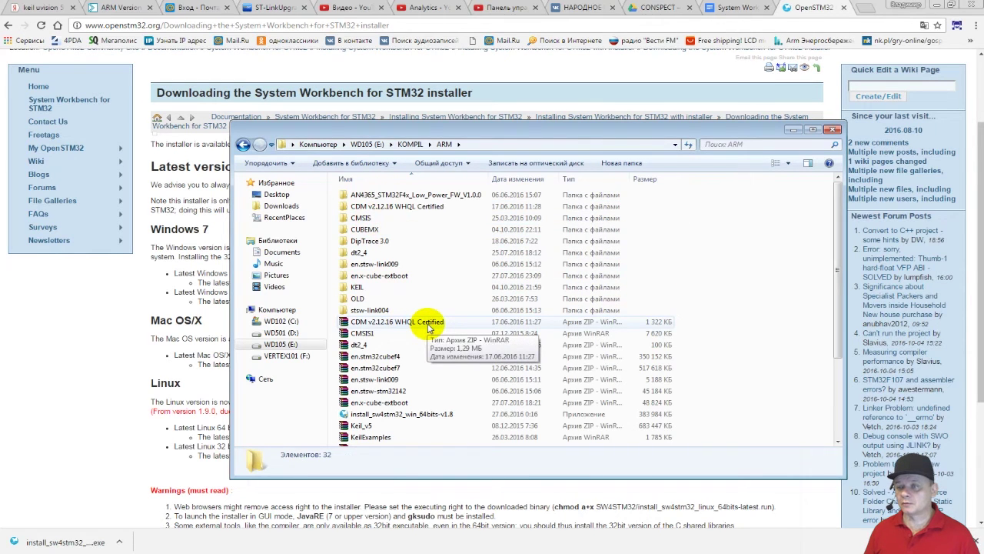
# Delete the old install_sw4stm32_win_64bits-v1.8 from the ARM folder and paste the newly downloaded installer in its place.
pyautogui.scroll(-1, 428, 327)
pyautogui.scroll(-2, 429, 327)
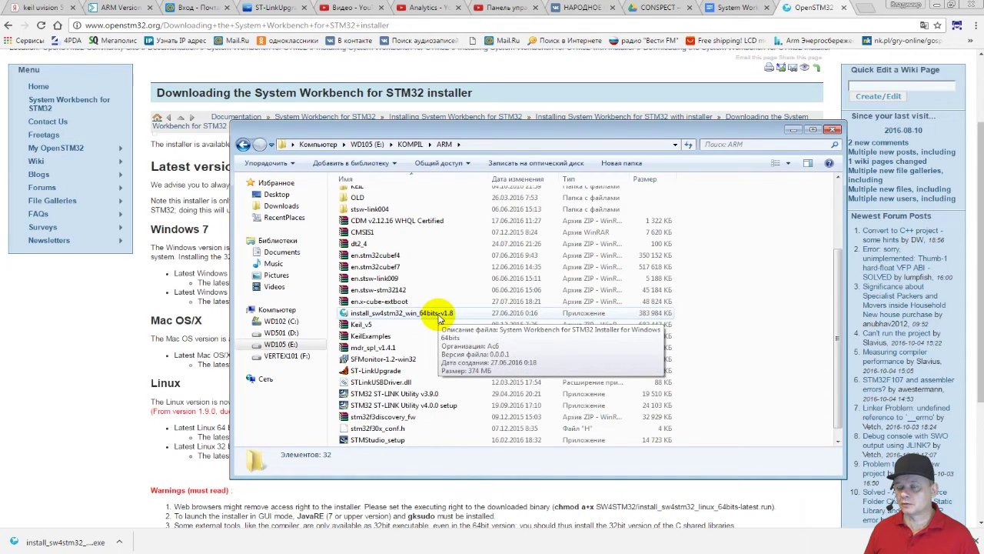
pyautogui.click(441, 318)
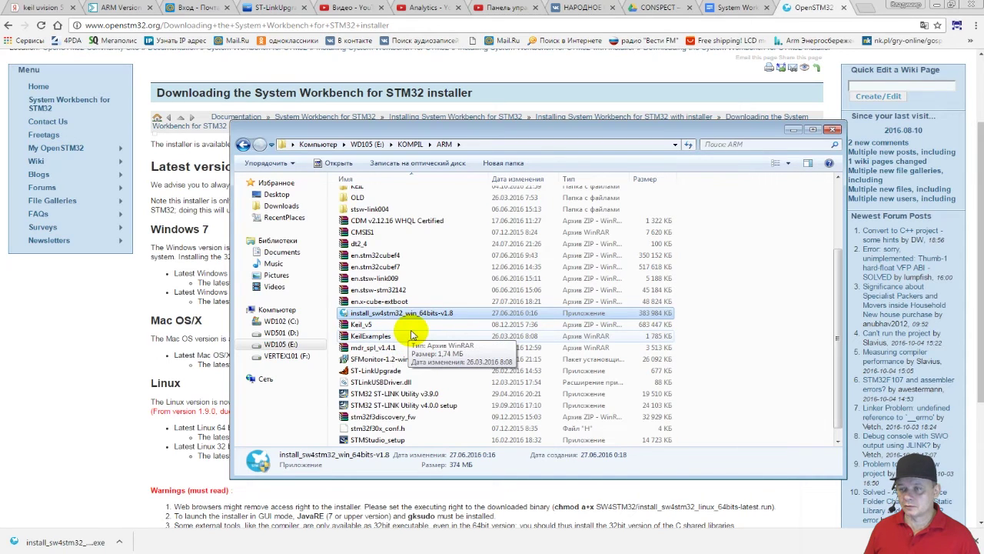
pyautogui.press('Delete')
pyautogui.click(530, 328)
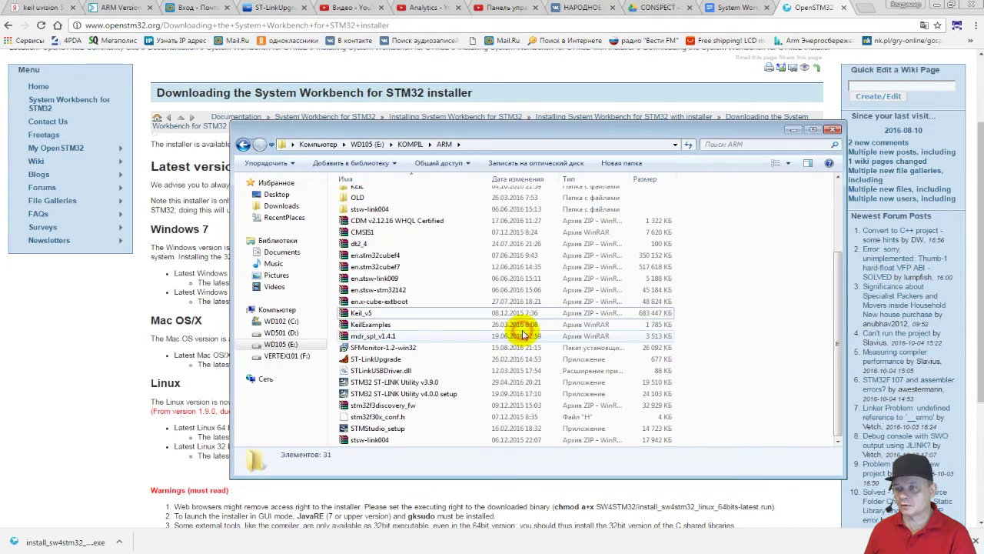
pyautogui.rightClick(767, 406)
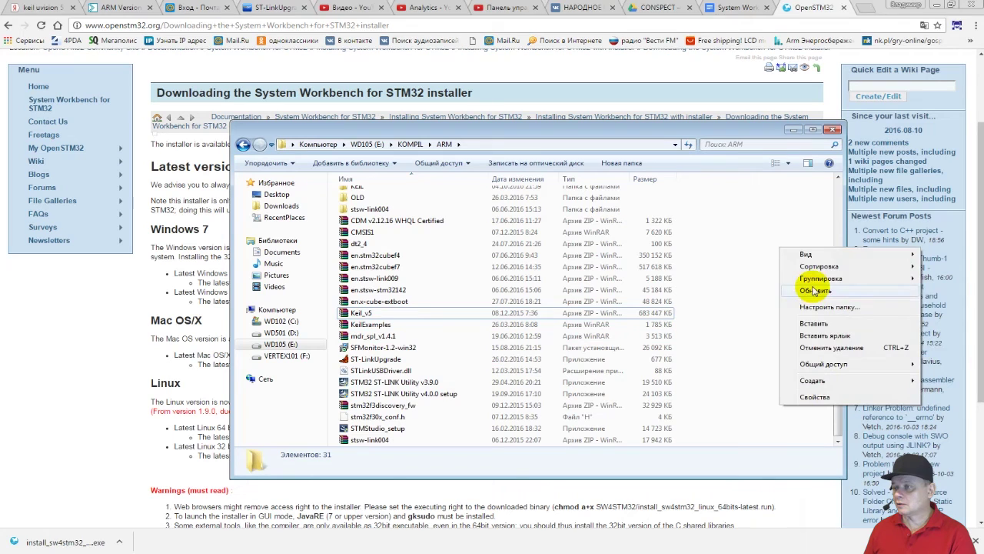
pyautogui.click(816, 347)
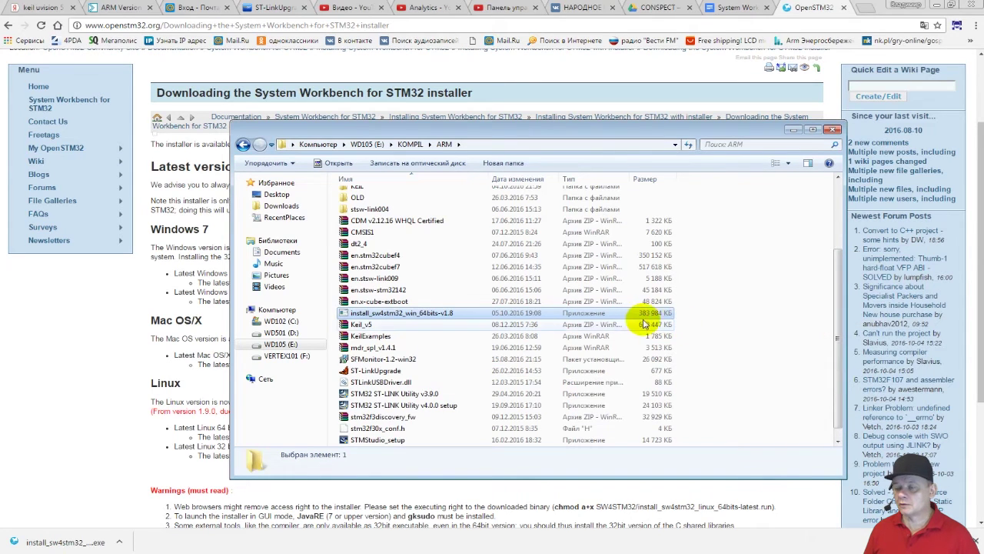
pyautogui.click(461, 348)
# Run install_sw4stm32_win_64bits-v1.8 as administrator and continue from the Java requirement message to the Java download website.
pyautogui.click(384, 313)
pyautogui.rightClick(370, 313)
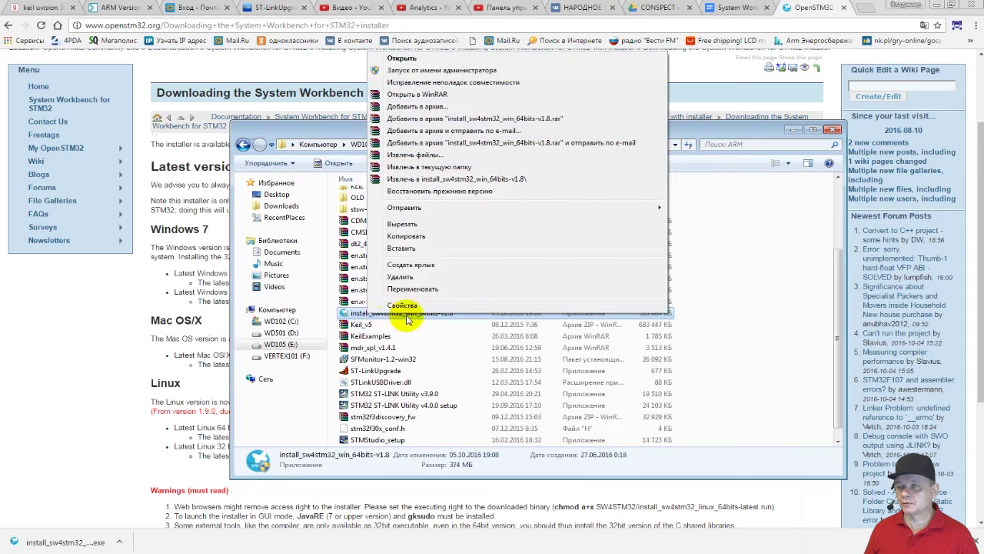
pyautogui.click(427, 70)
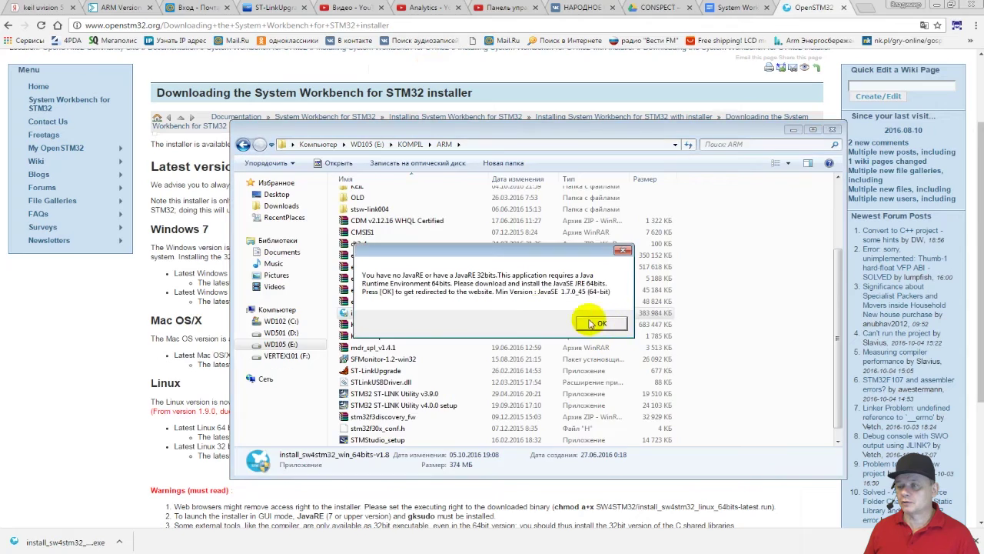
pyautogui.moveTo(454, 252); pyautogui.dragTo(428, 231)
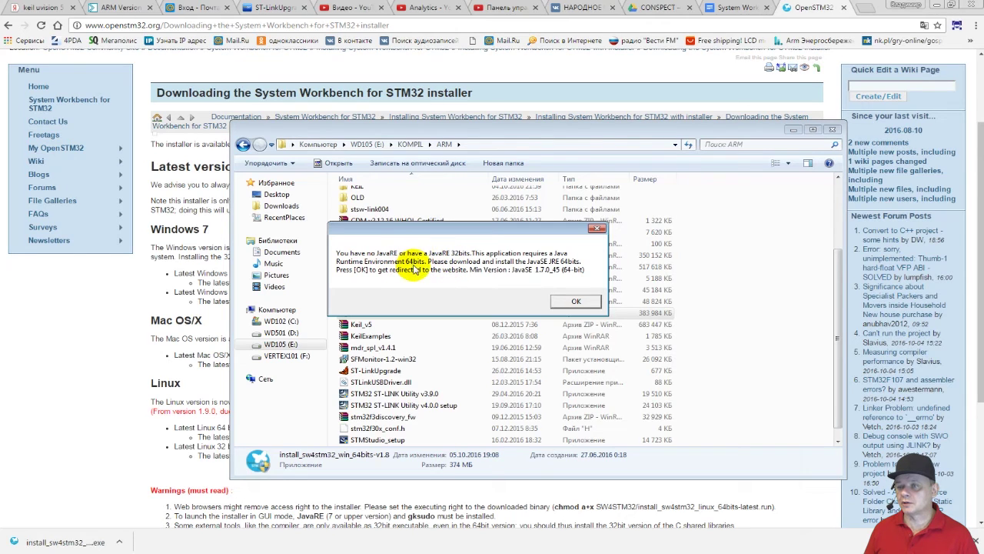
pyautogui.click(578, 302)
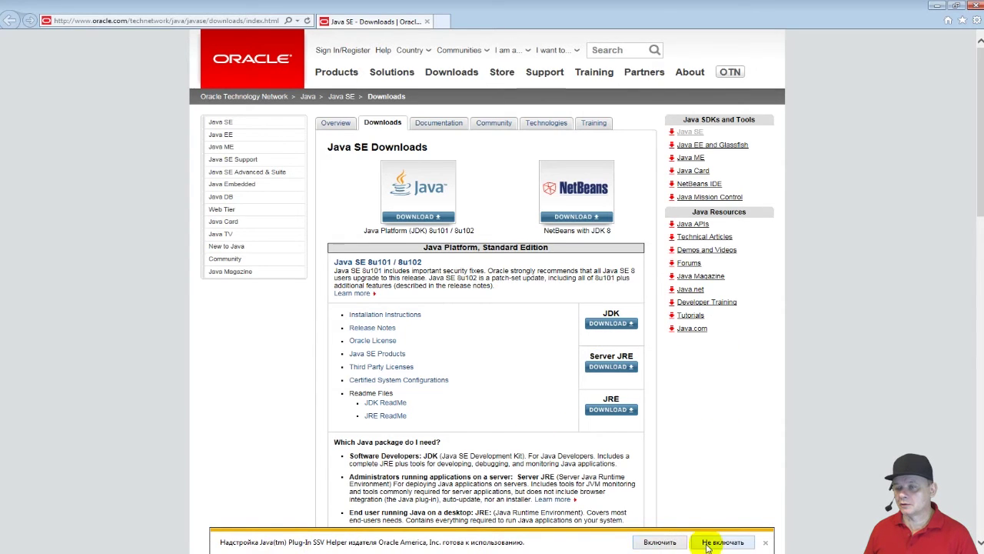
# Enable the Java Plug-In SSV Helper add-on and open the JRE download page.
pyautogui.click(660, 543)
pyautogui.scroll(-1, 692, 430)
pyautogui.click(612, 332)
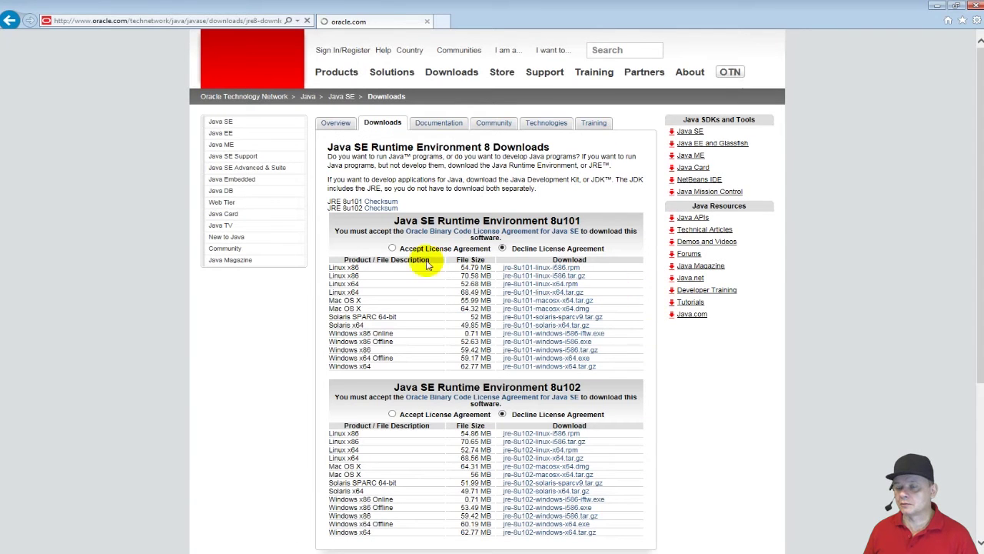
# Accept the license agreement for Java SE Runtime Environment 8u102 and download jre-8u102-windows-x64.exe.
pyautogui.scroll(-1, 362, 277)
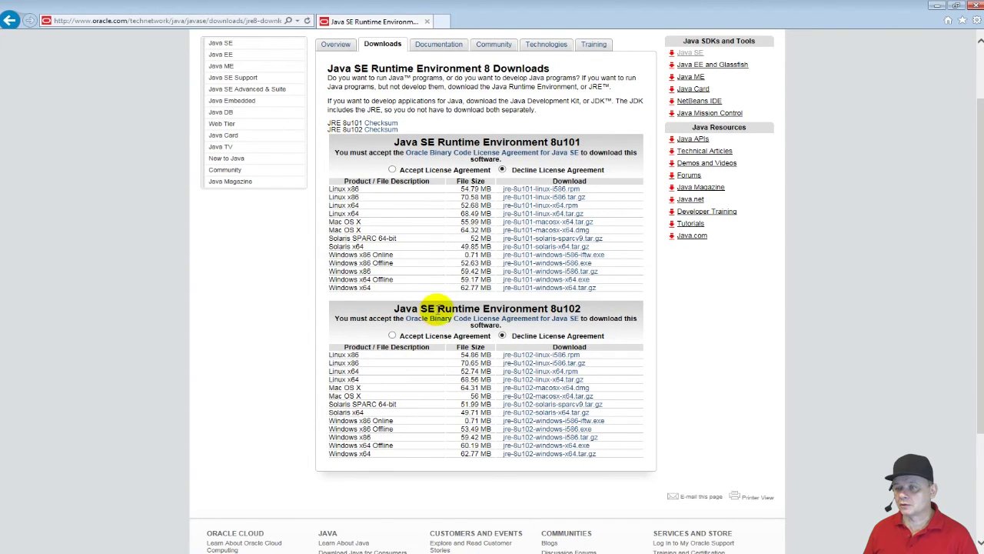
pyautogui.scroll(-1, 453, 312)
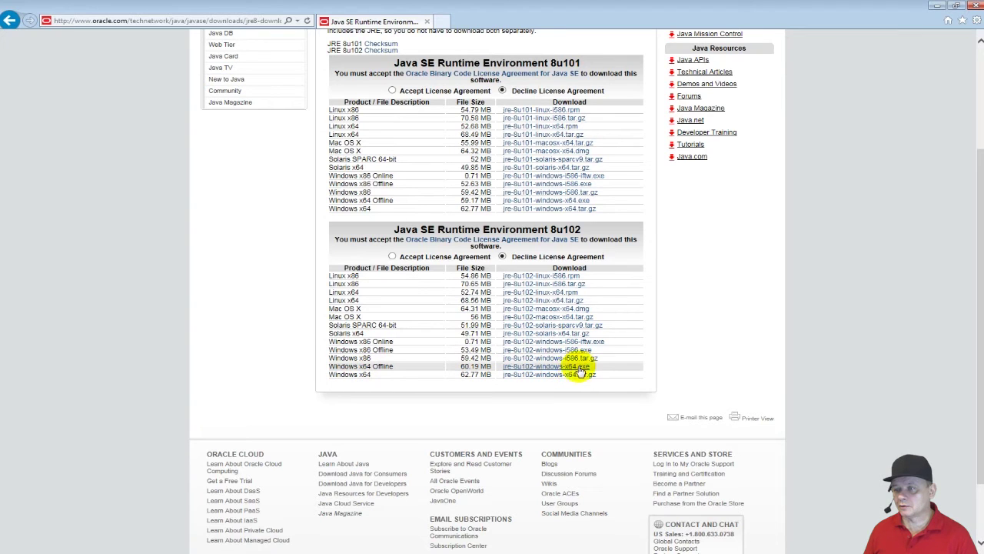
pyautogui.click(551, 368)
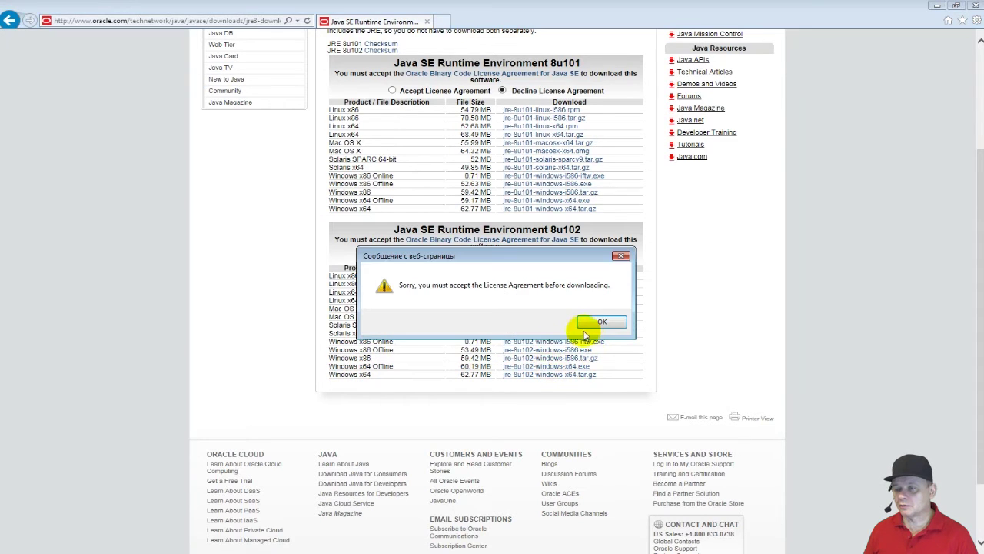
pyautogui.click(596, 327)
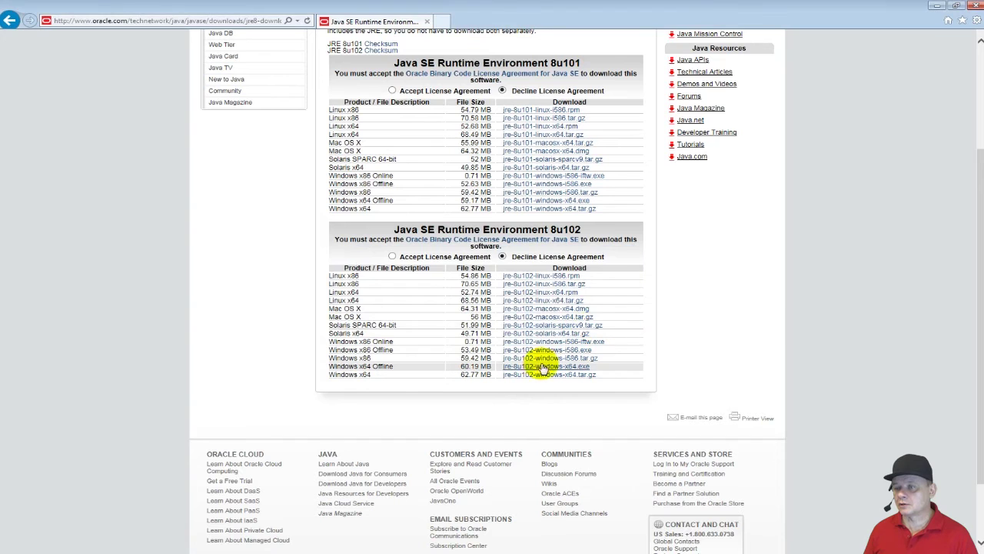
pyautogui.click(393, 257)
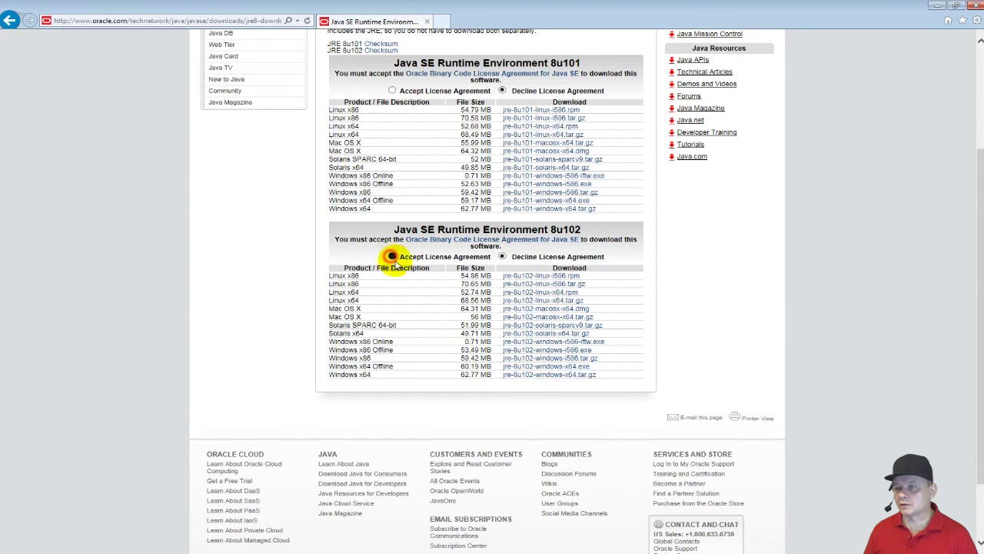
pyautogui.click(538, 372)
pyautogui.click(666, 539)
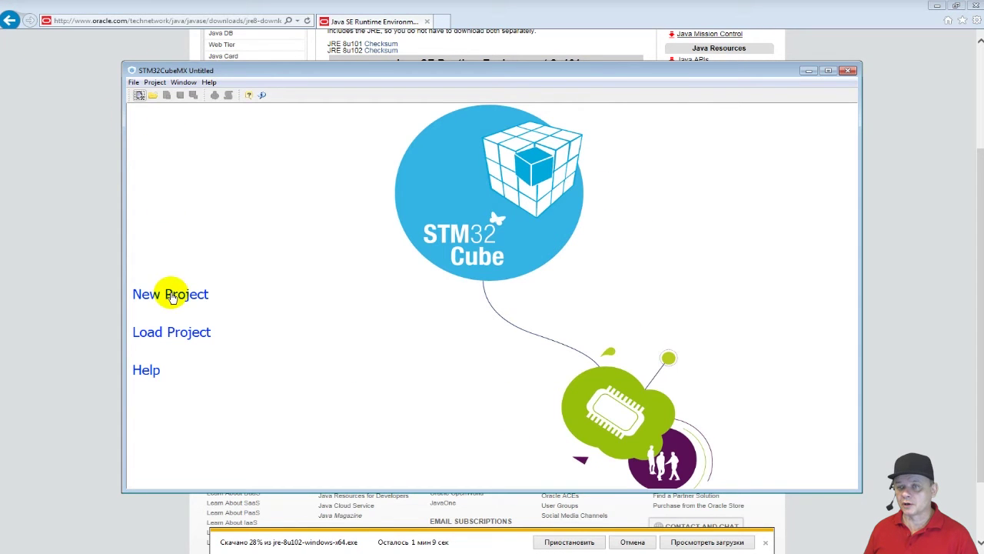
# Look at the project commands in STM32CubeMX and close the program.
pyautogui.click(156, 83)
pyautogui.click(191, 129)
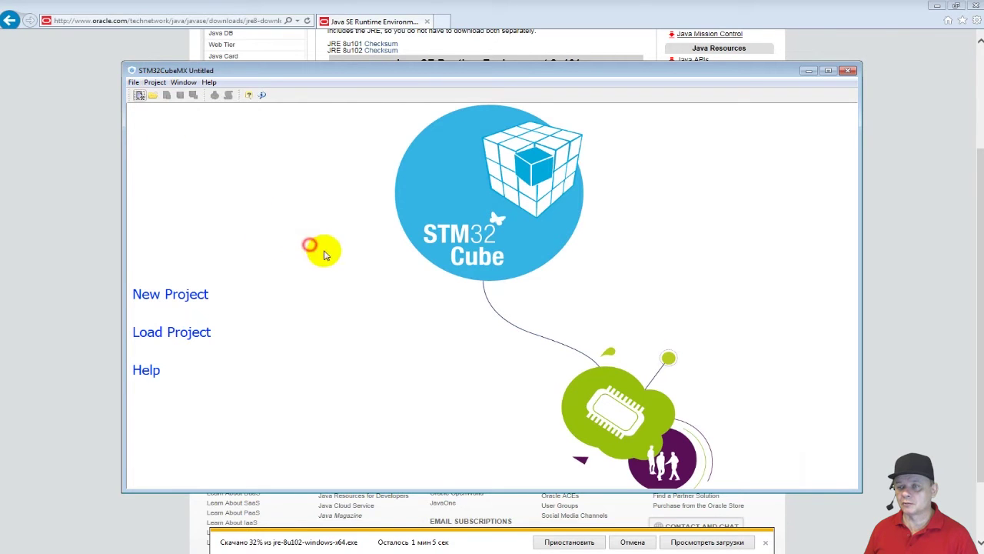
pyautogui.click(849, 71)
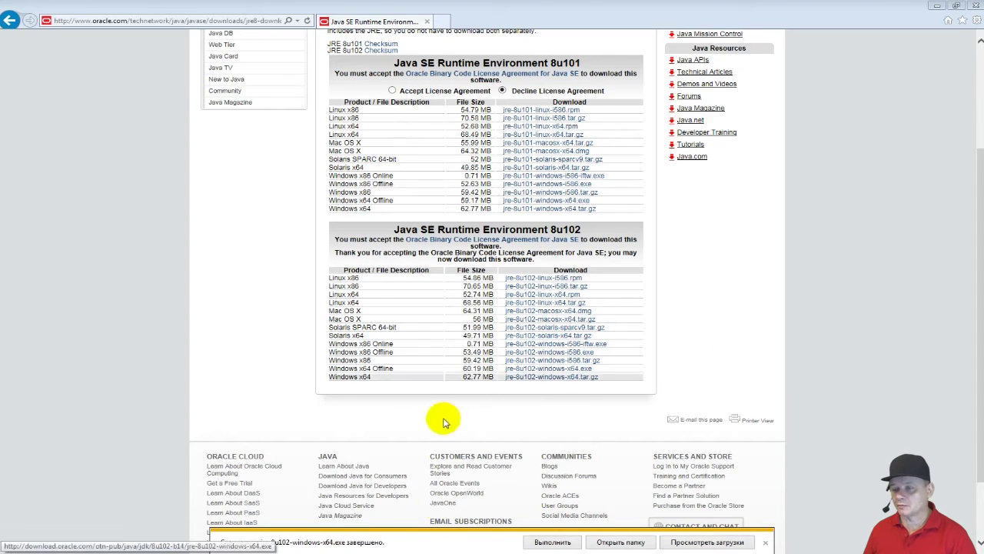
# Run the downloaded jre-8u102-windows-x64.exe installer, install Java, and uninstall the outdated Java 8 Update 77.
pyautogui.click(551, 543)
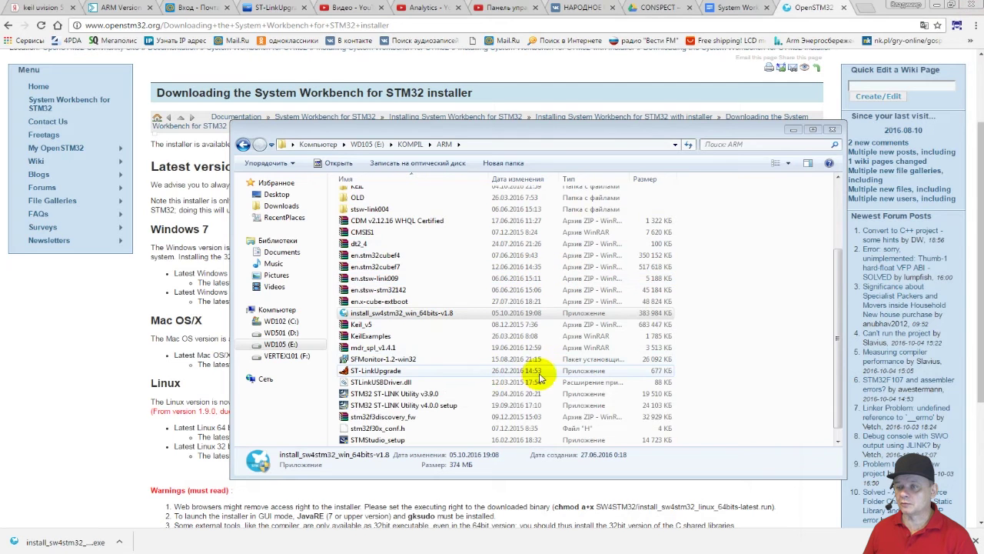
pyautogui.click(604, 378)
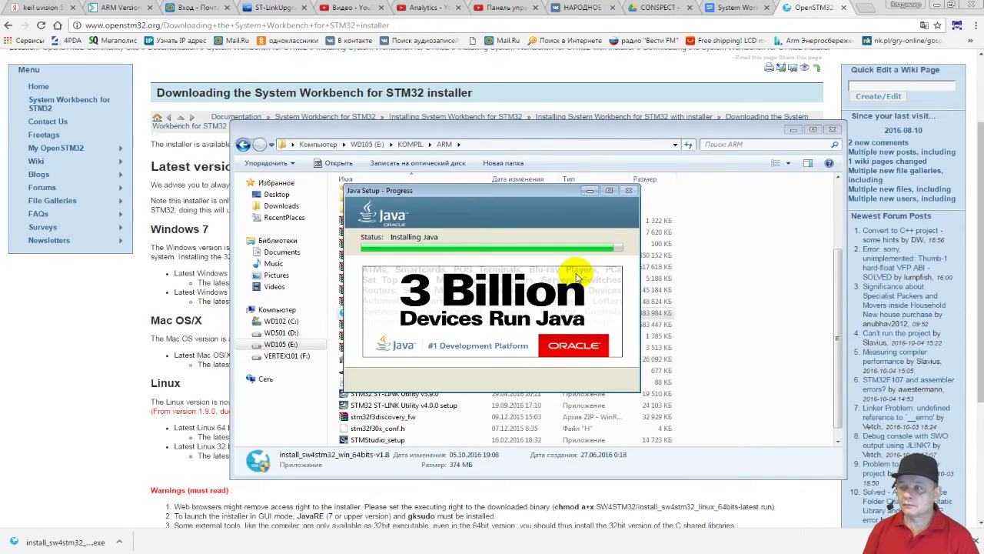
pyautogui.click(604, 377)
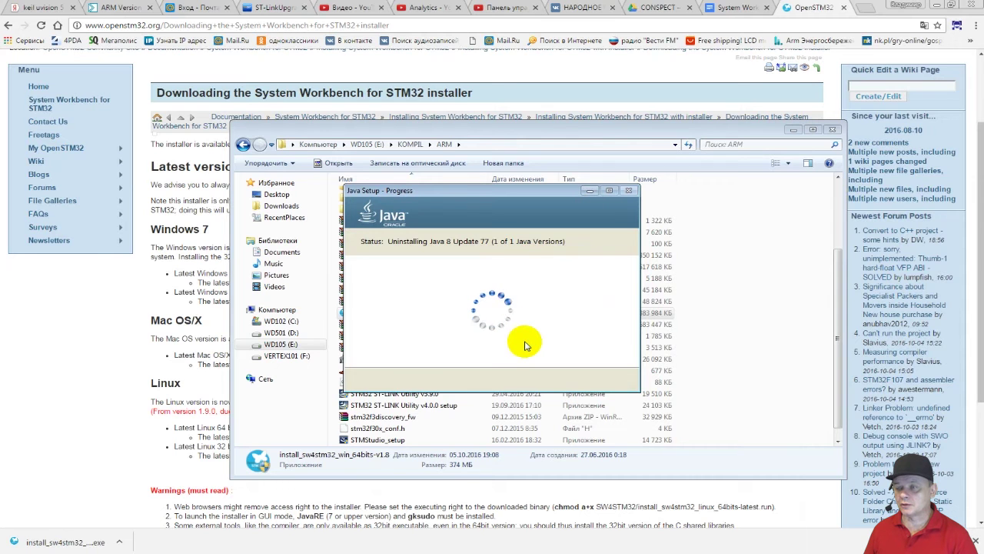
pyautogui.click(583, 378)
pyautogui.click(600, 379)
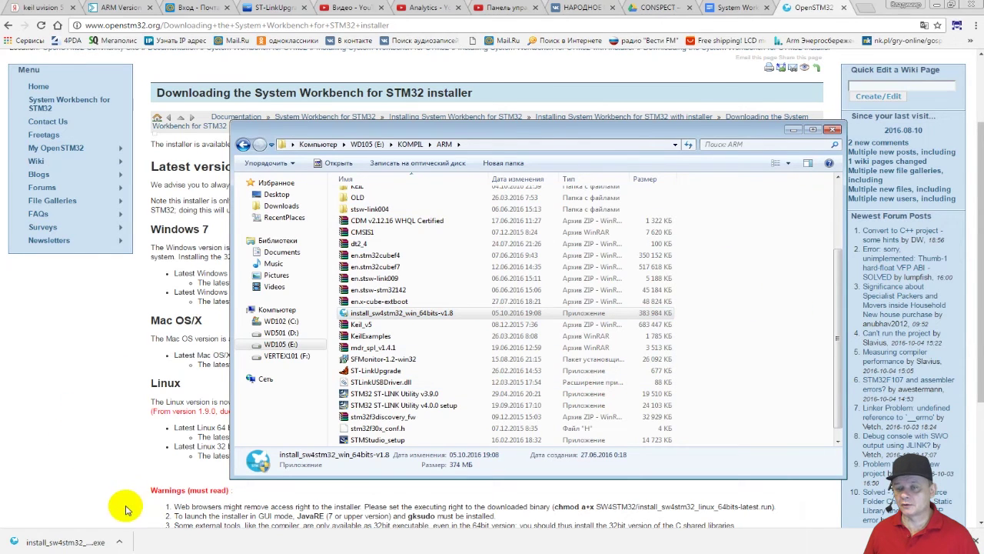
# Run install_sw4stm32_win_64bits-v1.8 as administrator, accept its license terms, and continue to the installation path choice.
pyautogui.rightClick(397, 313)
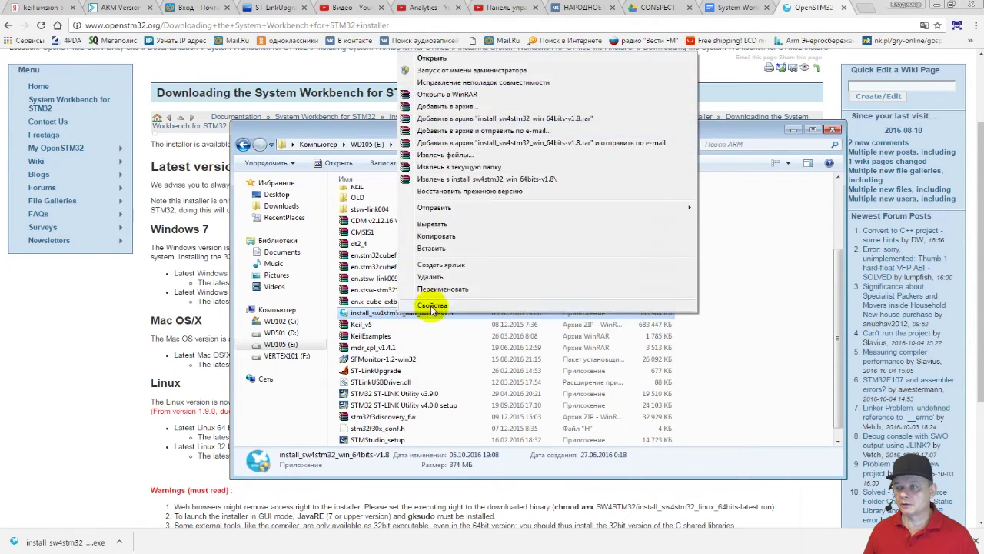
pyautogui.click(472, 71)
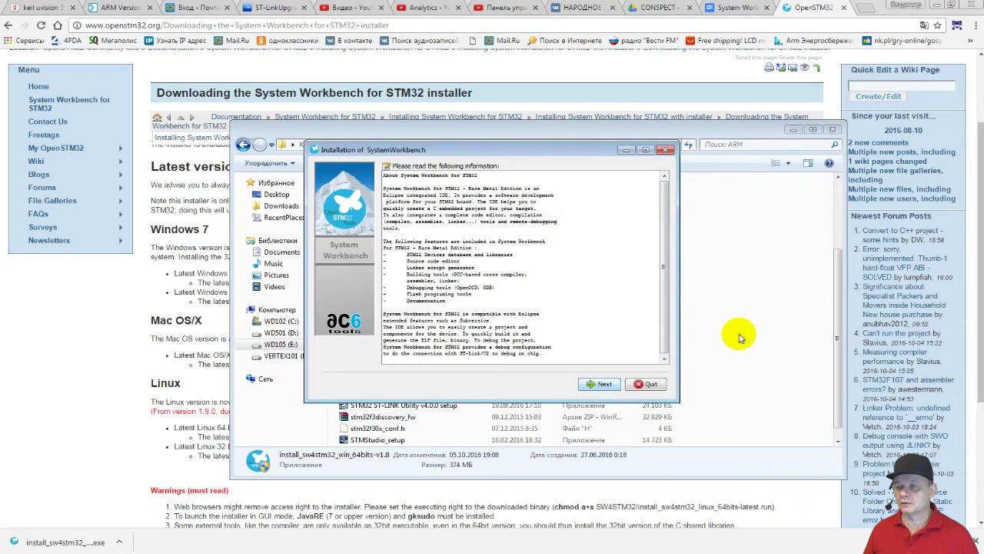
pyautogui.click(599, 383)
pyautogui.click(388, 346)
pyautogui.click(600, 384)
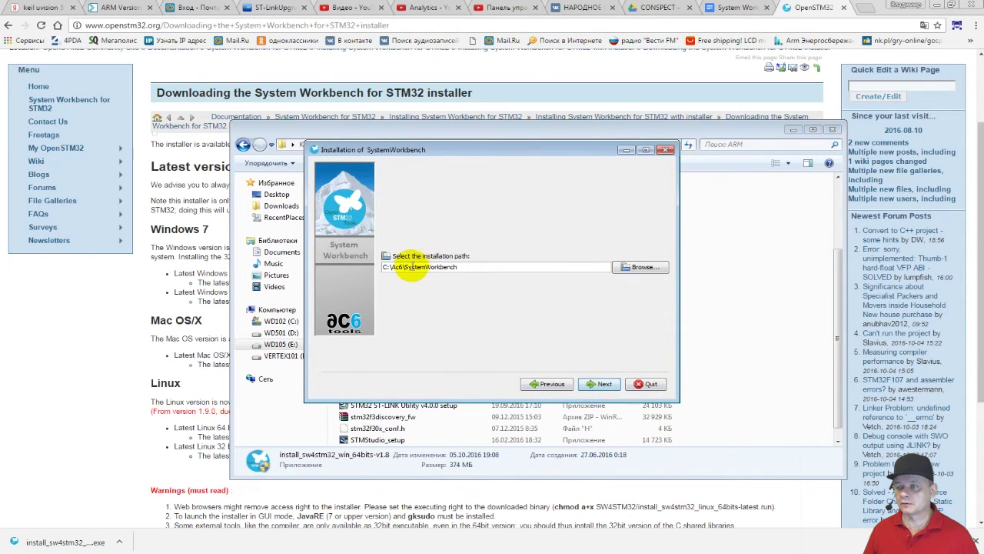
pyautogui.click(475, 268)
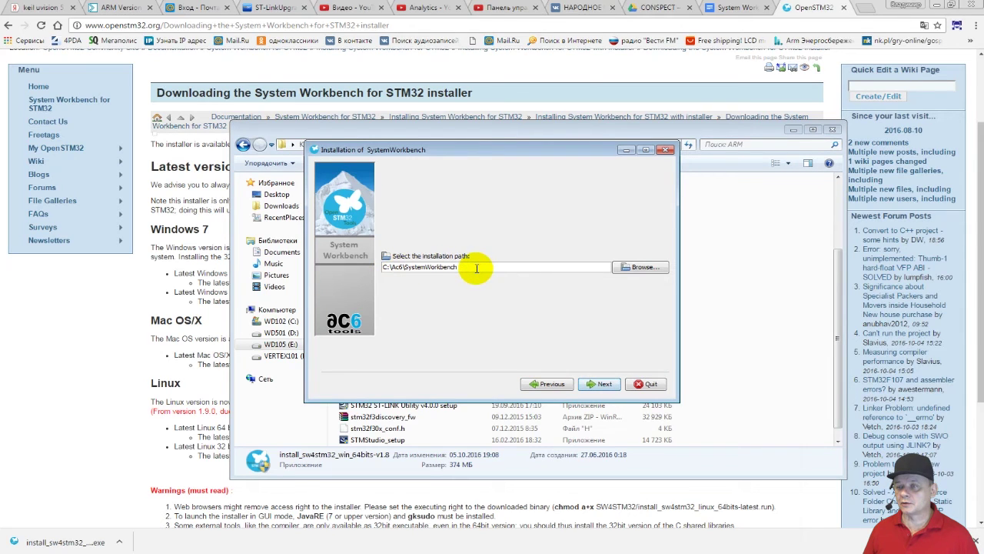
pyautogui.click(641, 269)
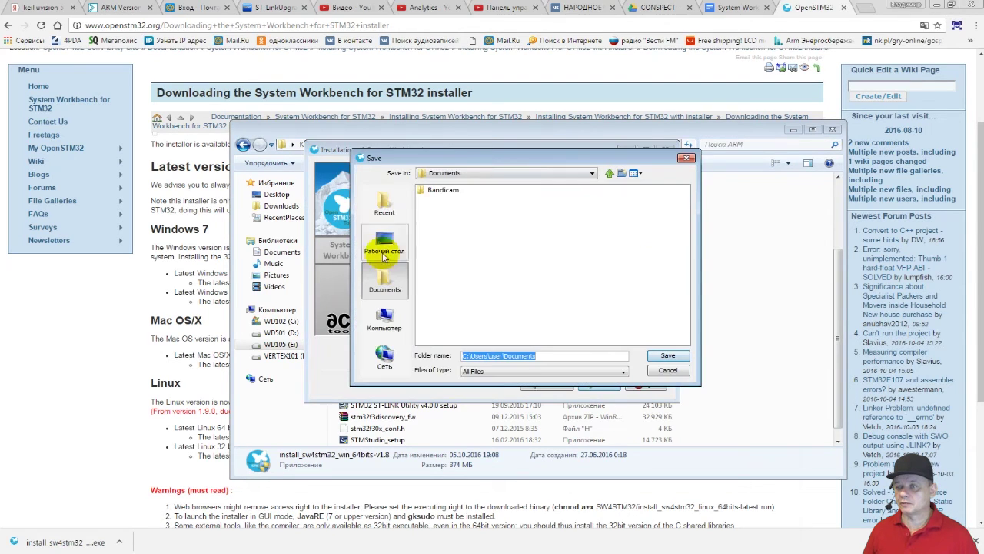
pyautogui.click(592, 173)
pyautogui.scroll(2, 592, 208)
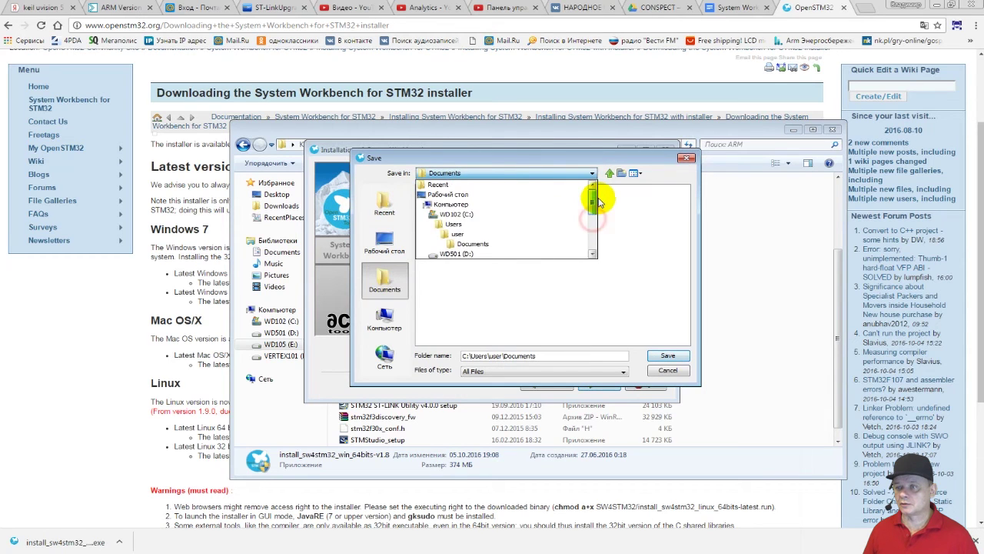
pyautogui.click(470, 217)
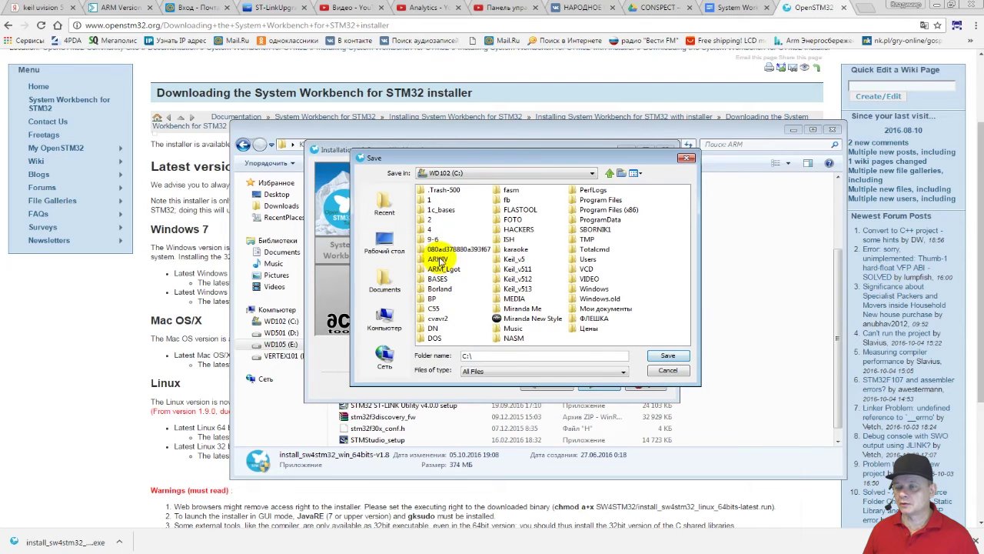
pyautogui.click(686, 159)
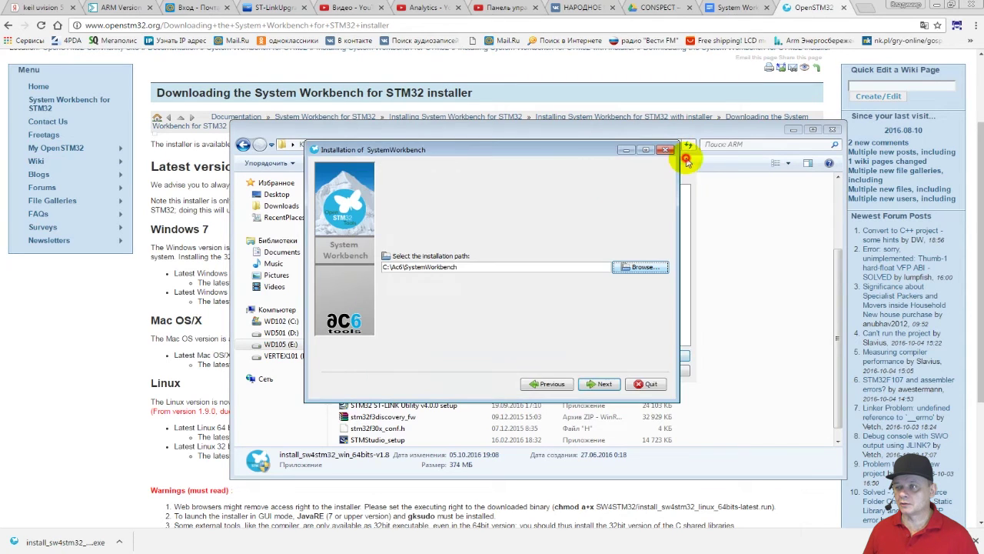
# Install System Workbench for STM32 with the ST-Link/V2 driver into C:\Ac6\SystemWorkbench, creating Start-Menu and desktop shortcuts for all users.
pyautogui.click(594, 383)
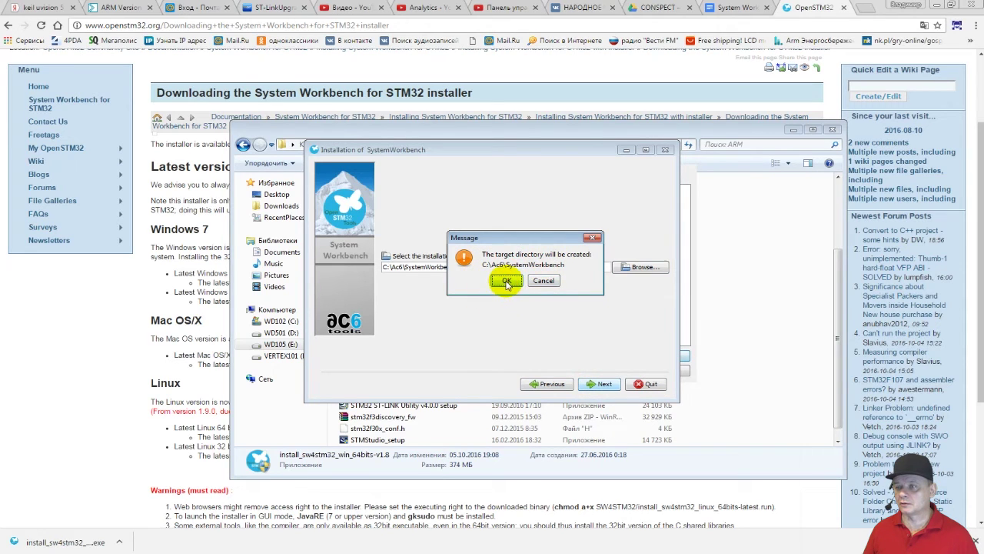
pyautogui.click(506, 281)
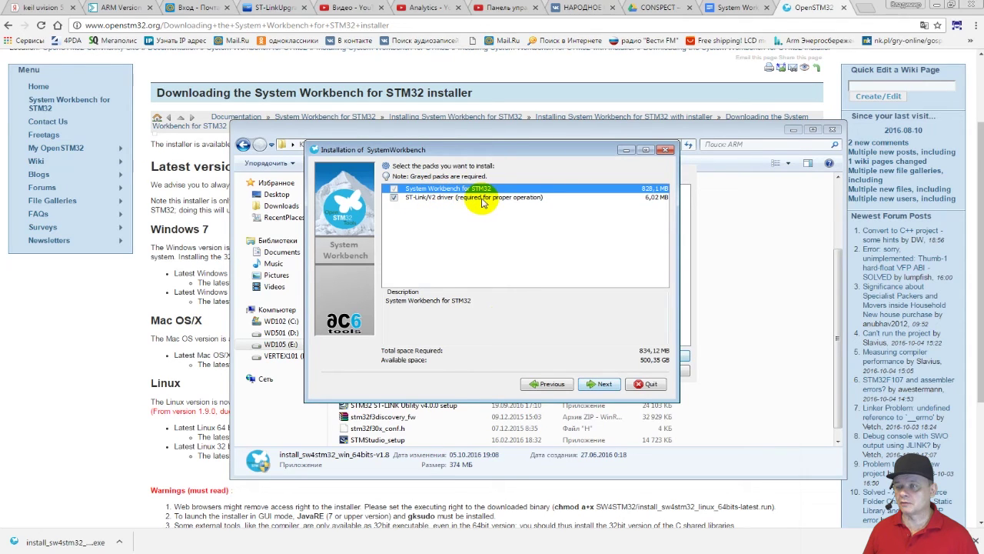
pyautogui.click(601, 385)
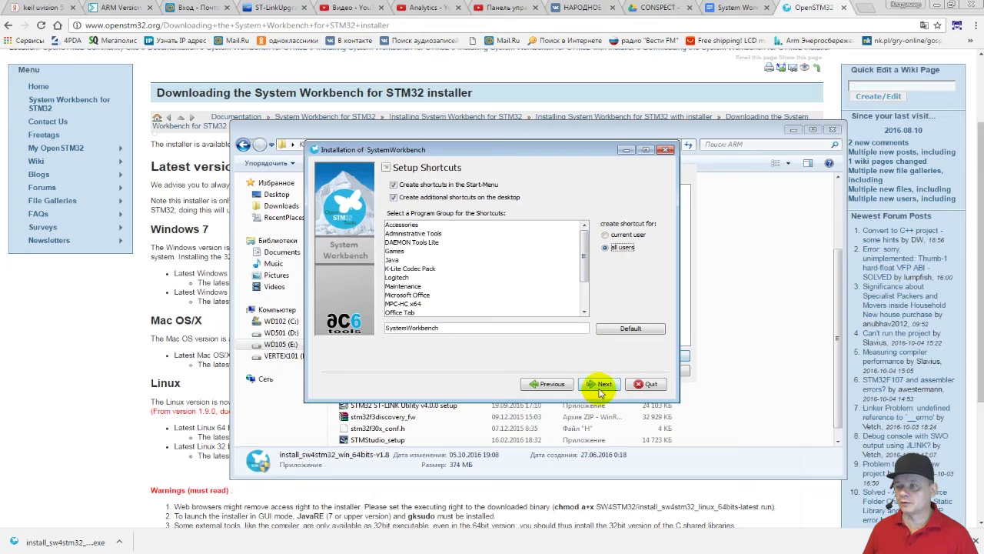
pyautogui.click(599, 388)
pyautogui.click(600, 382)
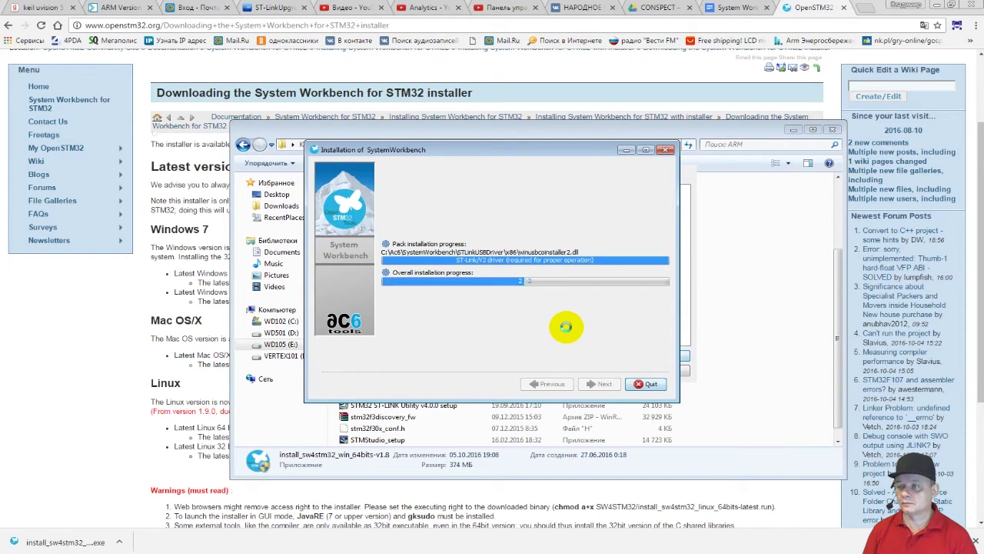
# Complete the ST-Link device driver installation wizard and finish the System Workbench installation.
pyautogui.click(604, 383)
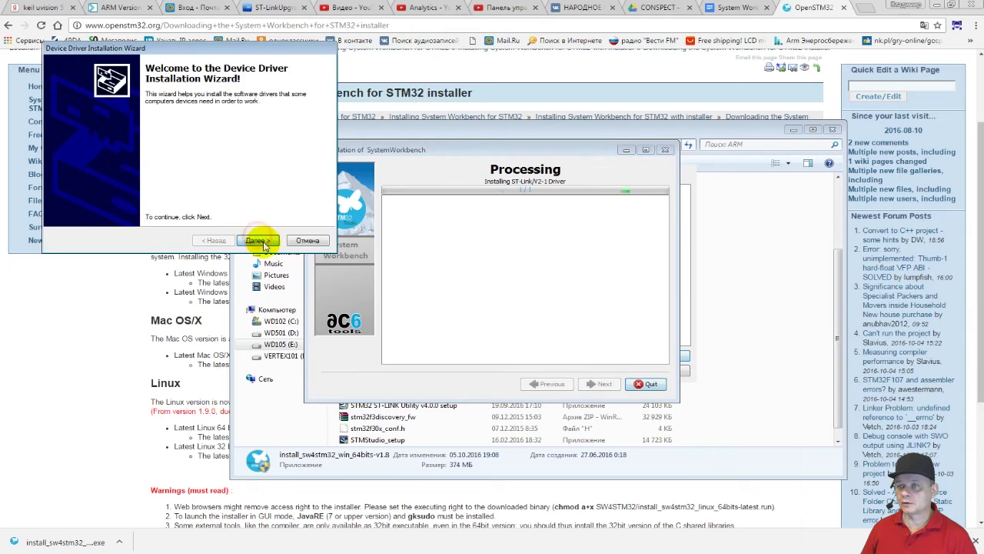
pyautogui.click(257, 241)
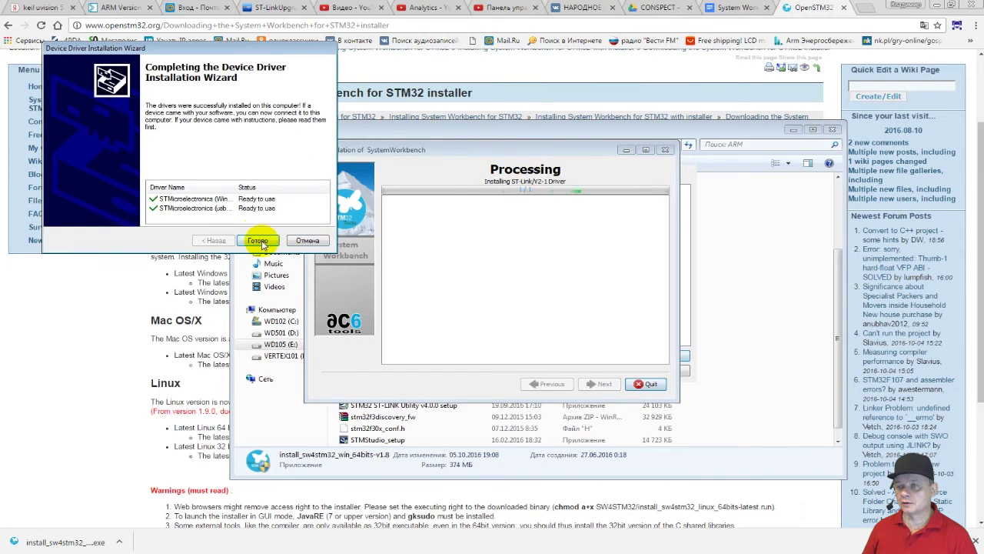
pyautogui.click(260, 241)
pyautogui.click(599, 383)
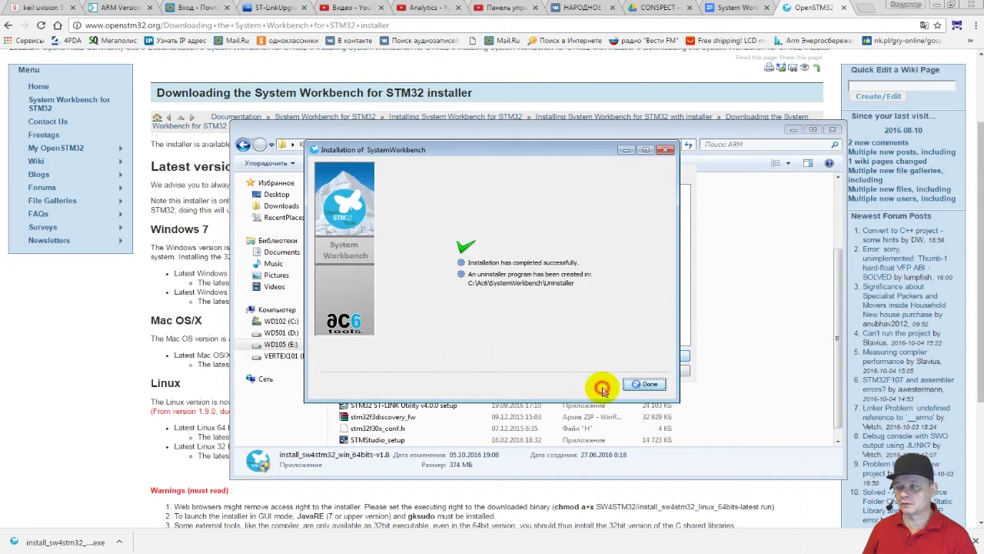
pyautogui.click(644, 384)
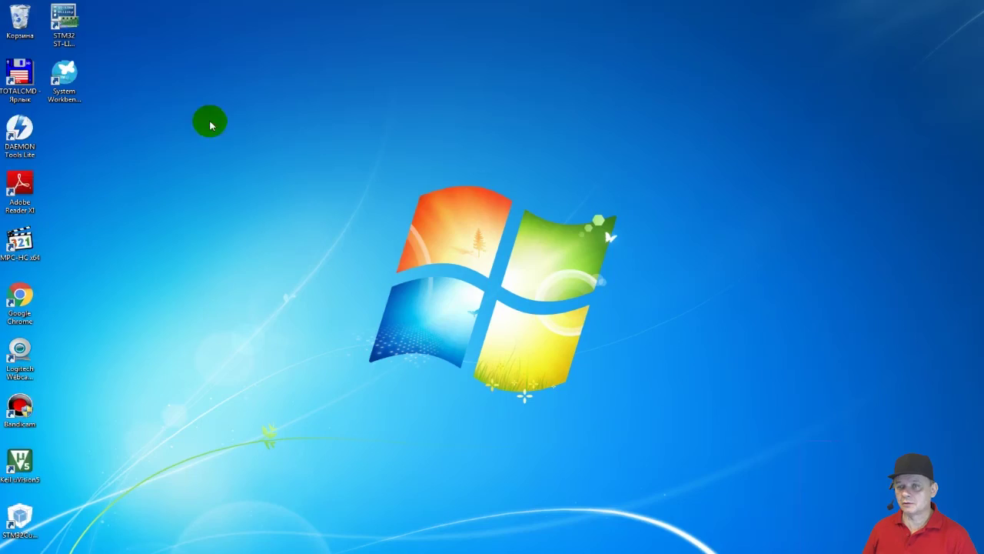
# Launch System Workbench for STM32 from its SystemWorkbench program group and bring up the workspace selection.
pyautogui.click(66, 96)
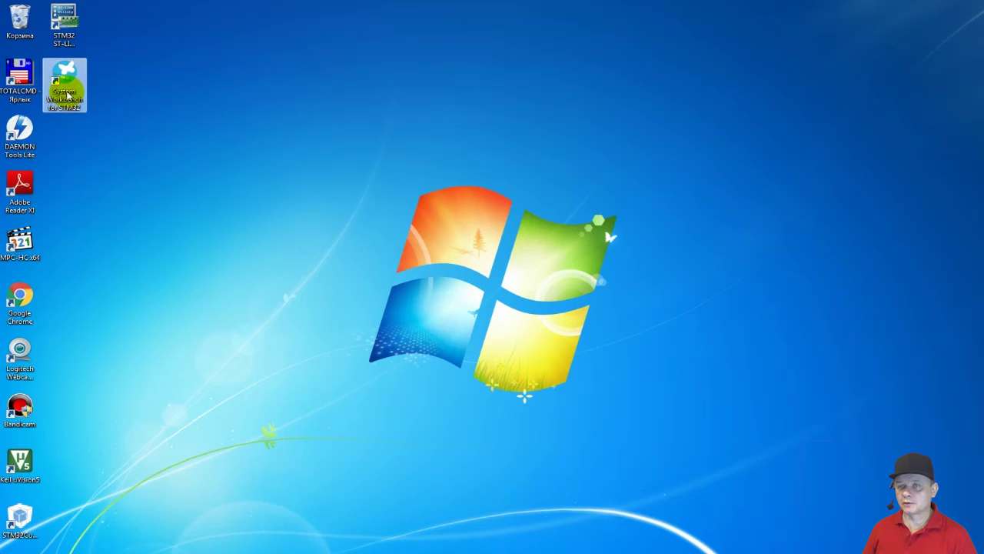
pyautogui.press('super')
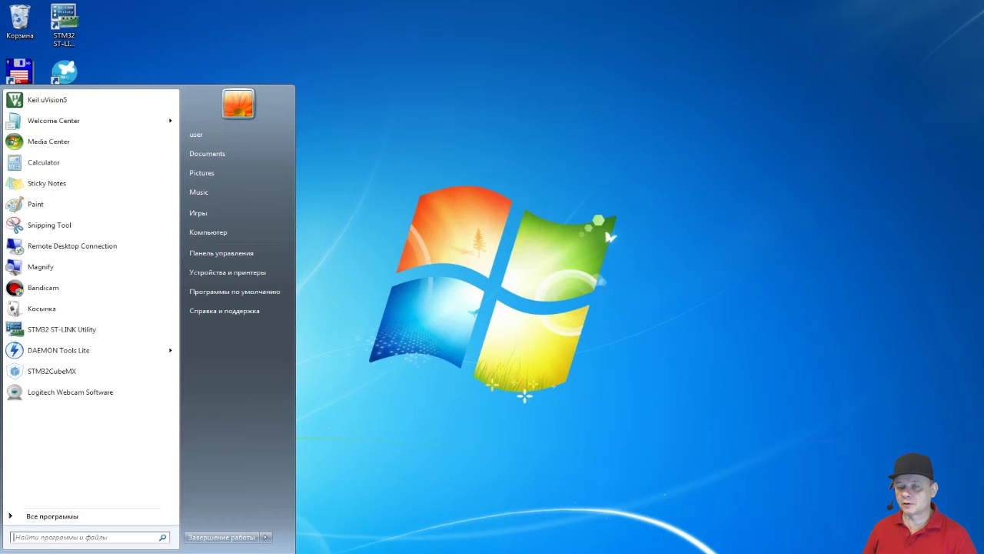
pyautogui.click(36, 519)
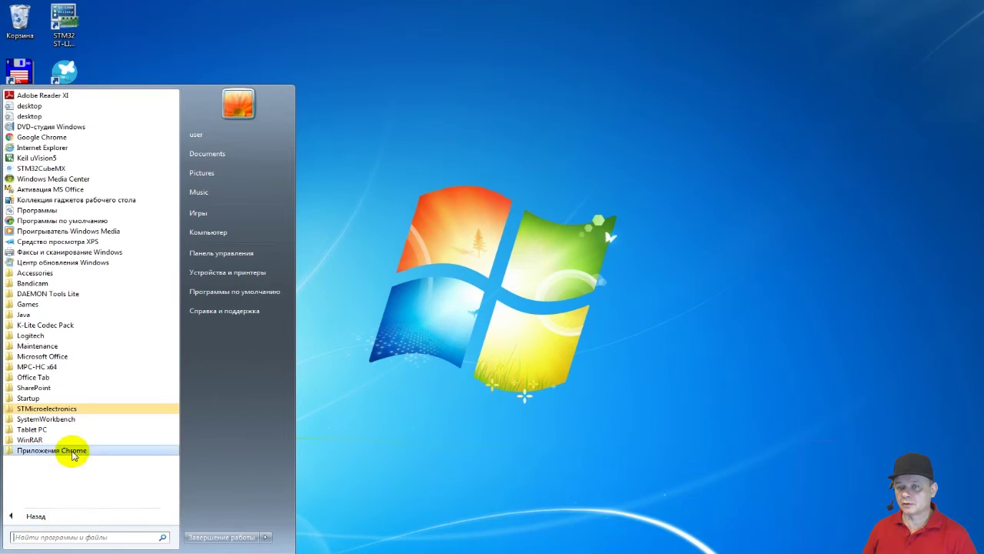
pyautogui.click(55, 408)
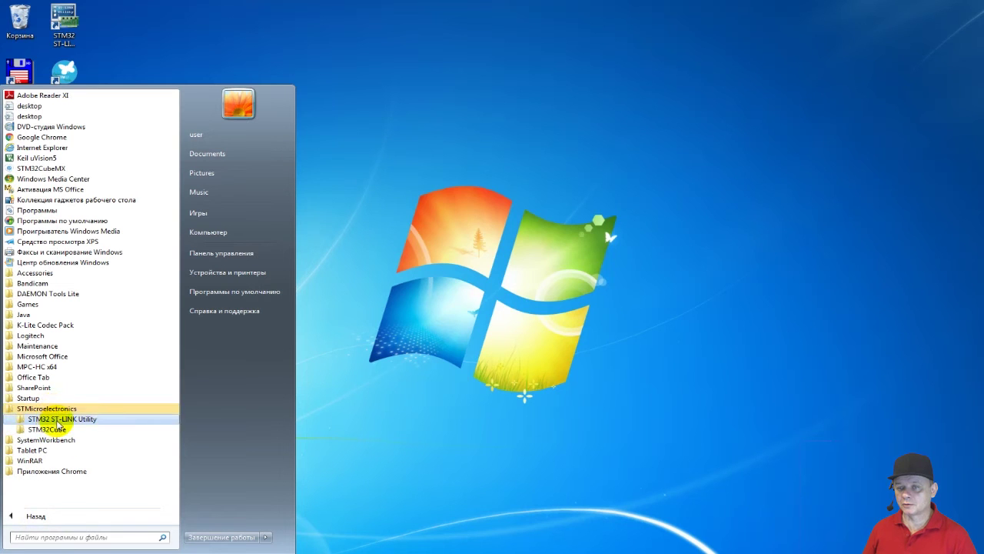
pyautogui.click(42, 440)
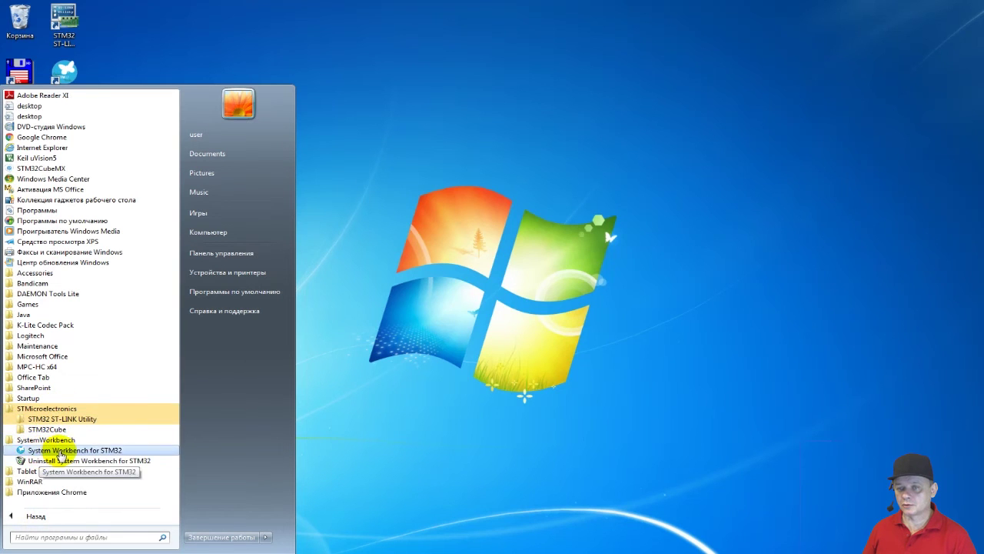
pyautogui.click(58, 452)
pyautogui.hotkey('alt', 'Tab')
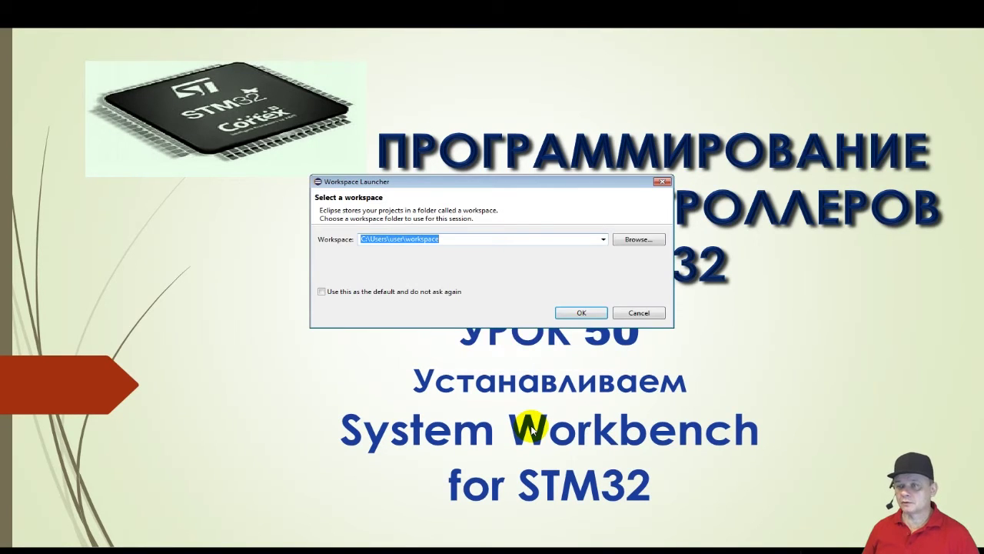
# Select D:\ISH\ARM\CUBE as the Eclipse workspace folder and start the IDE with it.
pyautogui.click(456, 239)
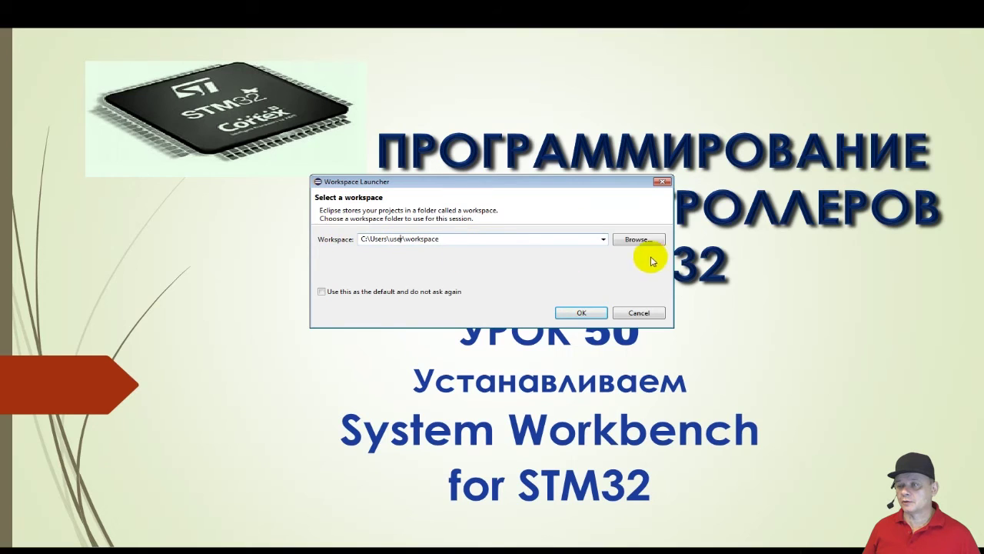
pyautogui.click(604, 239)
pyautogui.click(604, 239)
pyautogui.click(638, 239)
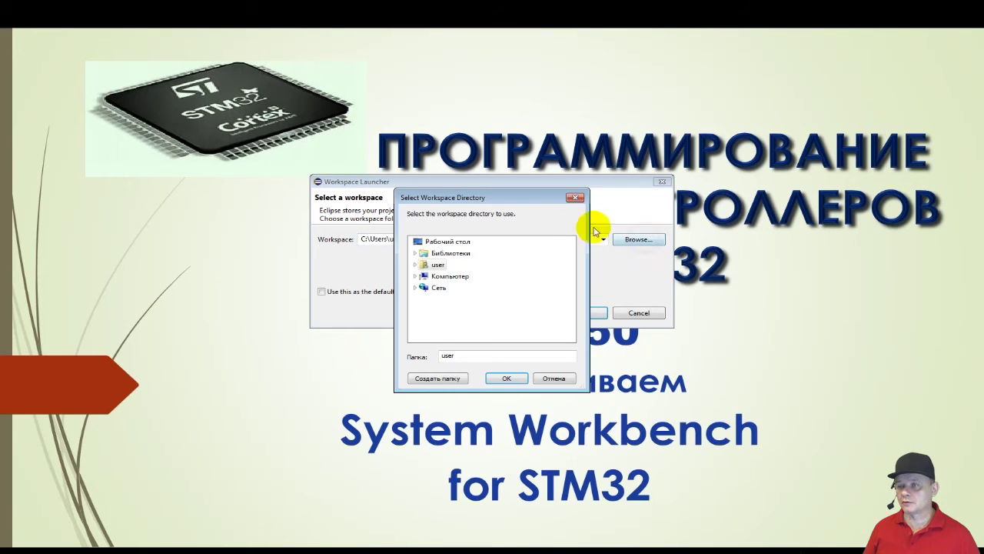
pyautogui.click(416, 275)
pyautogui.click(426, 323)
pyautogui.scroll(1, 411, 285)
pyautogui.click(421, 300)
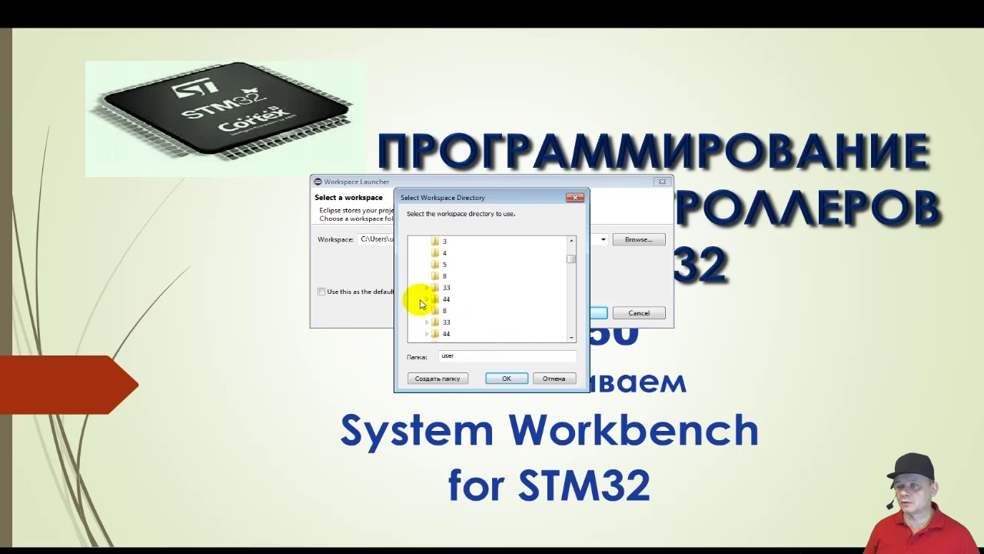
pyautogui.scroll(-5, 422, 301)
pyautogui.scroll(-3, 423, 301)
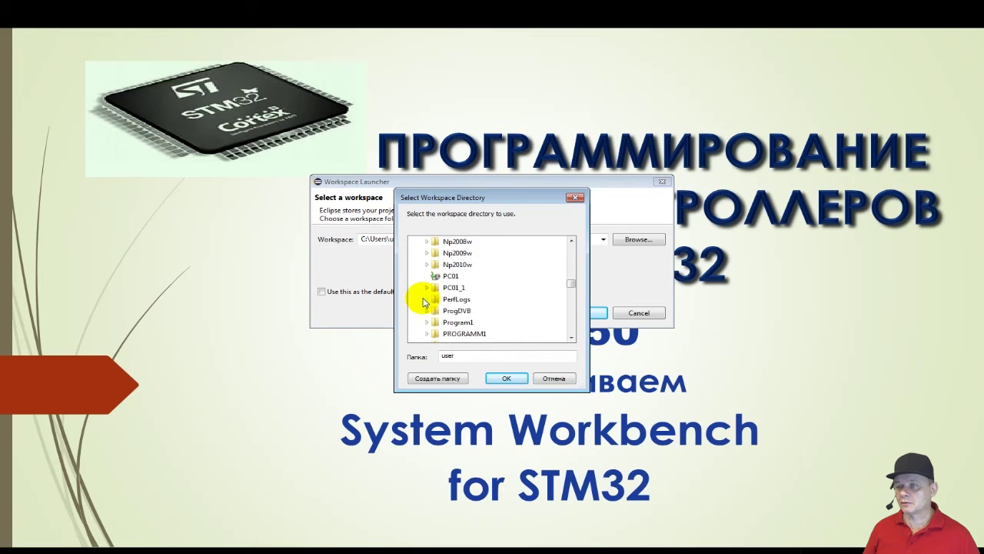
pyautogui.scroll(1, 423, 301)
pyautogui.scroll(-3, 423, 301)
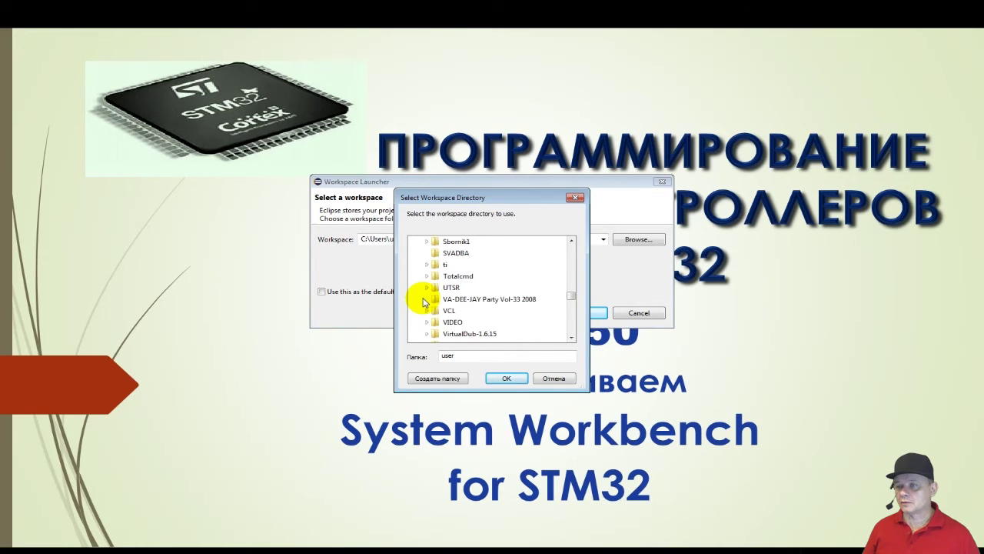
pyautogui.scroll(3, 423, 301)
pyautogui.scroll(10, 423, 301)
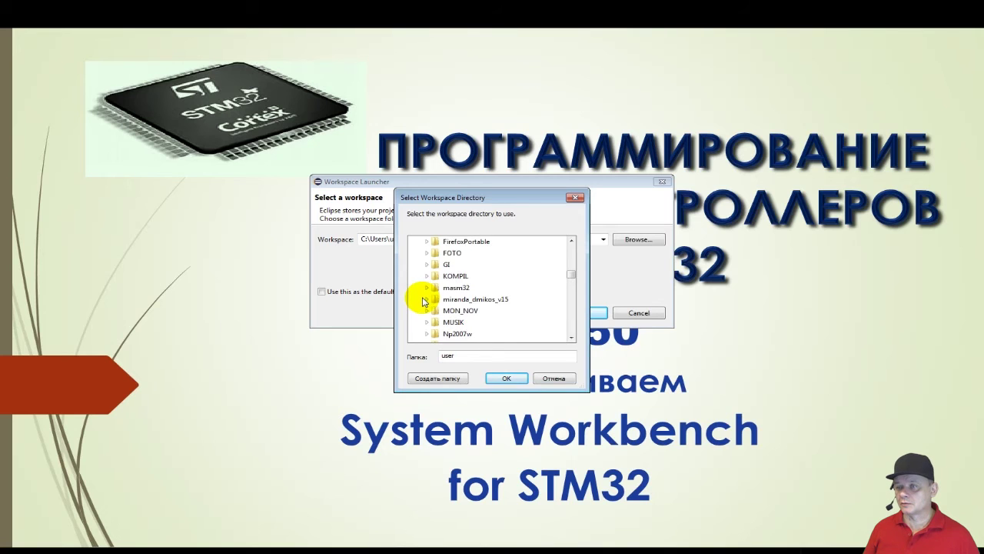
pyautogui.click(422, 264)
pyautogui.click(426, 288)
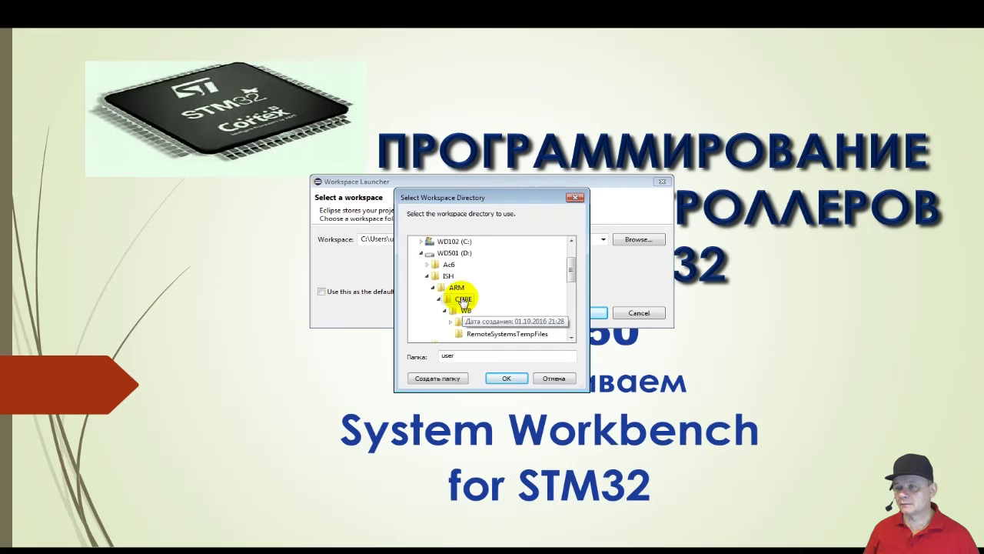
pyautogui.click(464, 299)
pyautogui.click(507, 378)
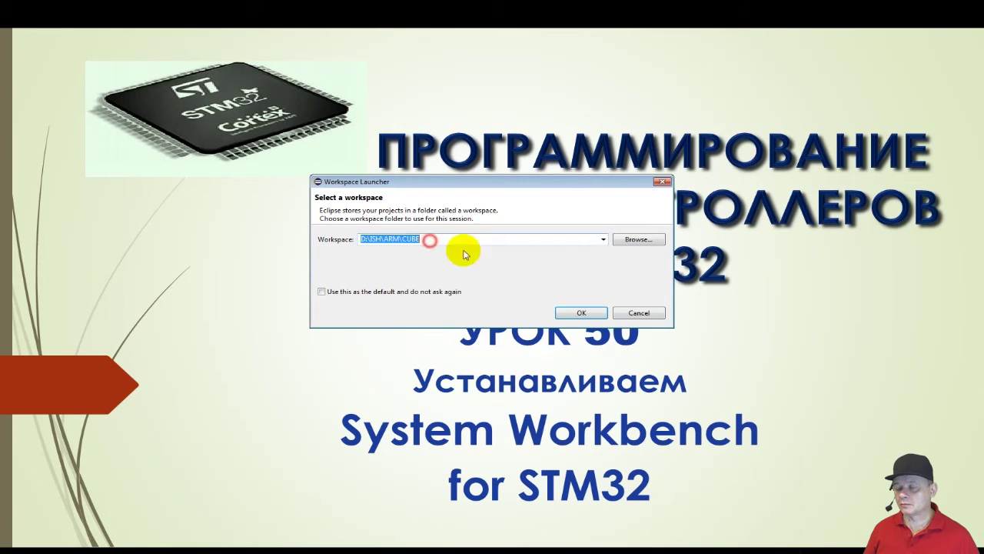
pyautogui.click(583, 314)
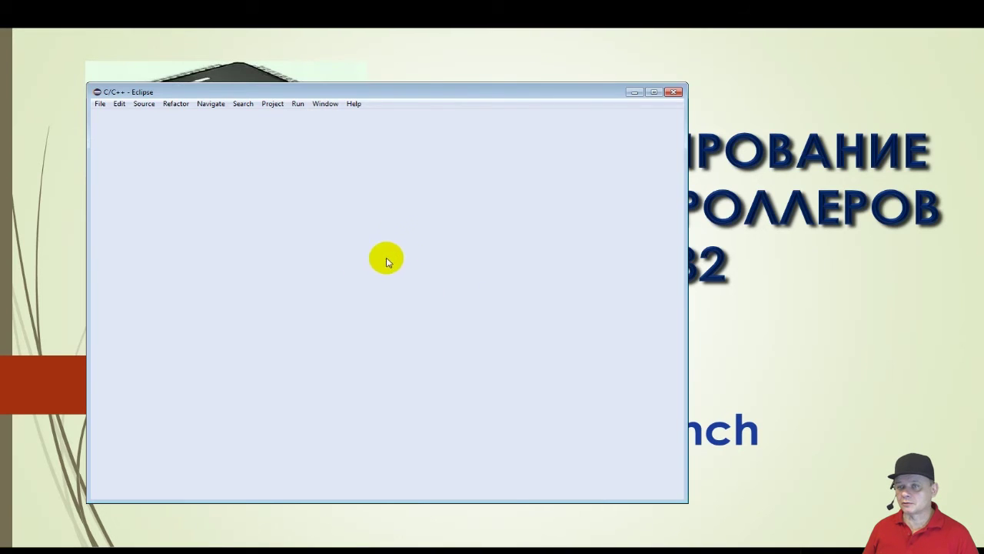
# Maximize the Eclipse window, show the C/C++ workbench views in place of the Welcome page and enlarge them to fill the window.
pyautogui.moveTo(374, 97); pyautogui.dragTo(478, 67)
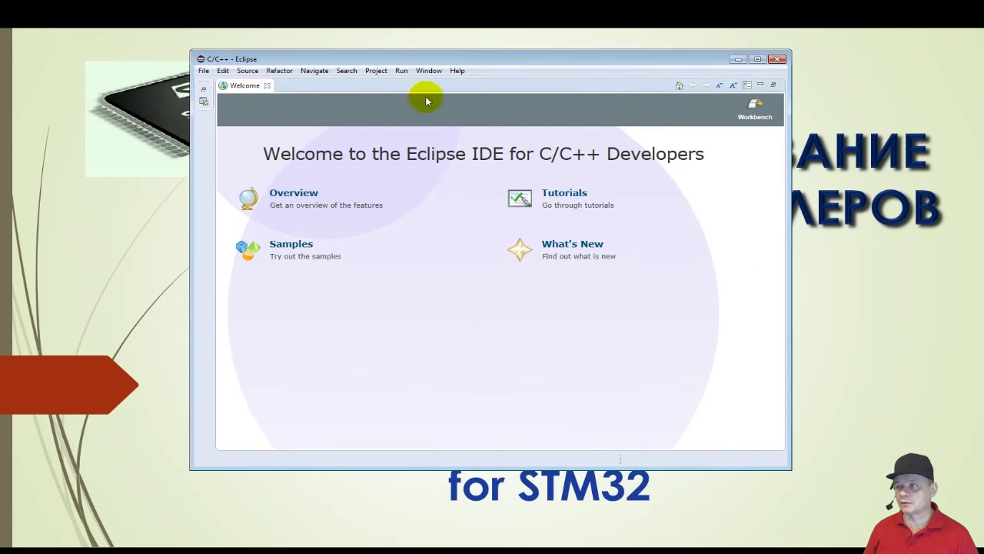
pyautogui.click(759, 60)
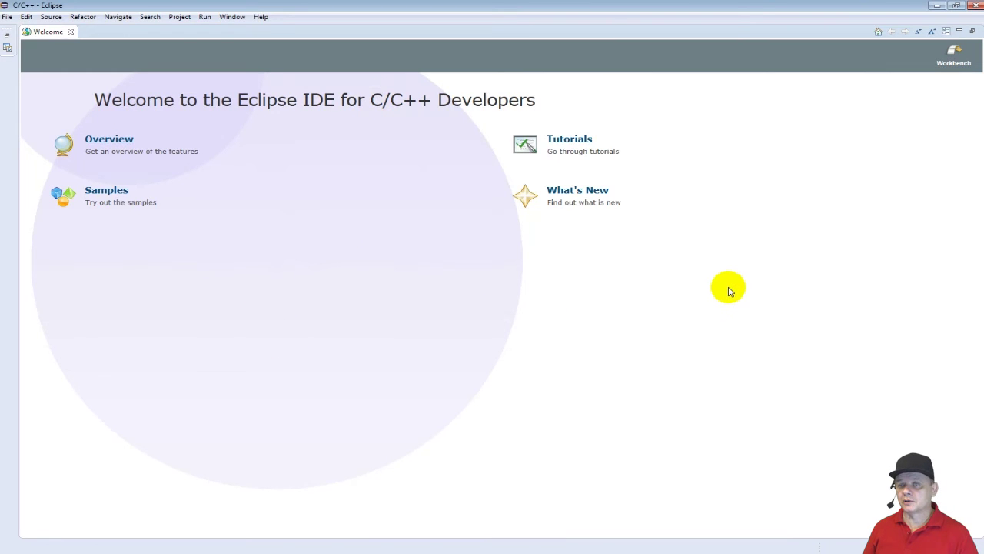
pyautogui.click(7, 48)
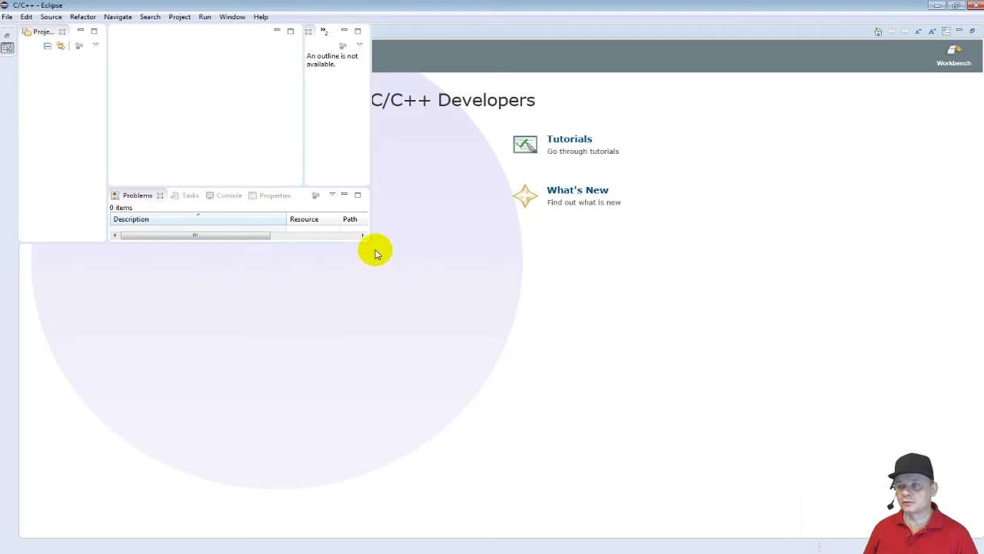
pyautogui.moveTo(369, 242); pyautogui.dragTo(980, 548)
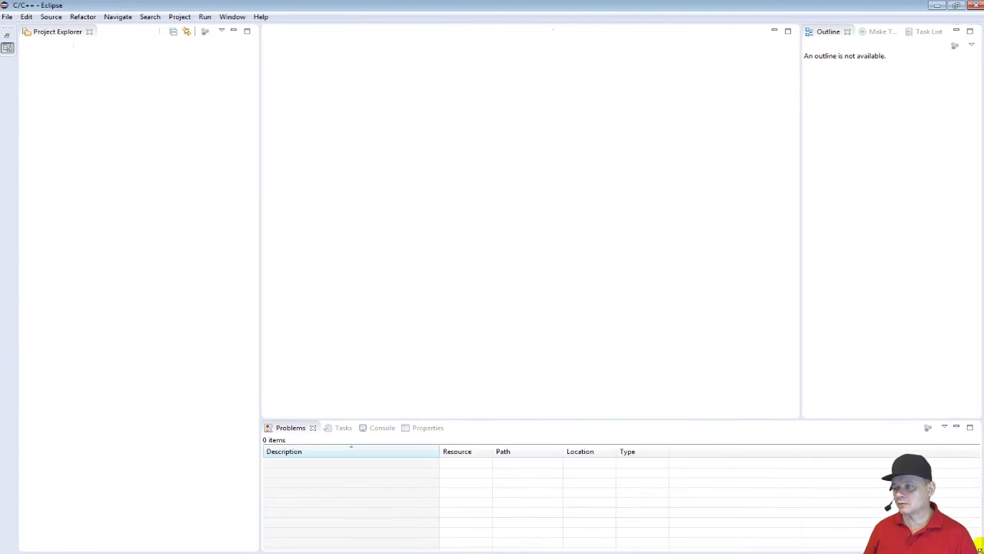
pyautogui.click(181, 106)
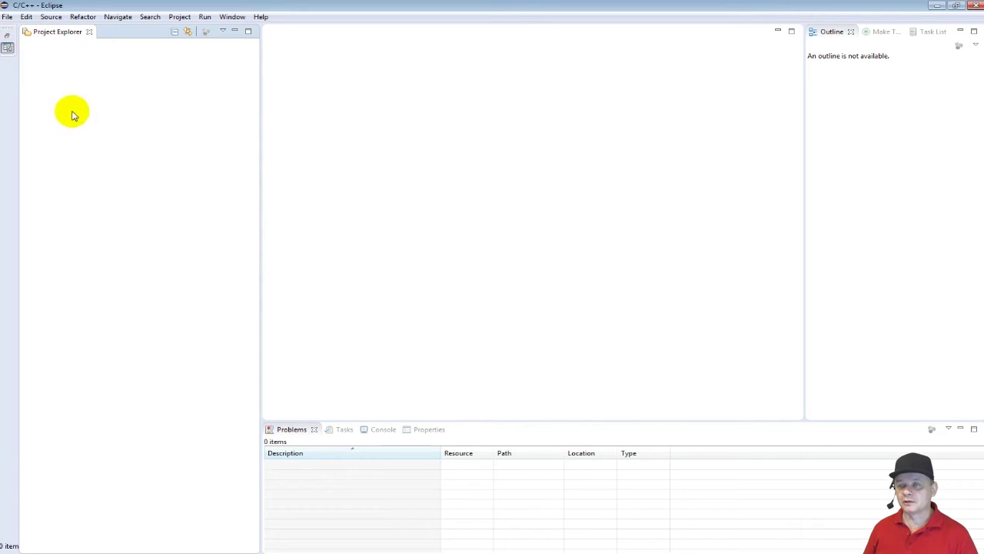
pyautogui.rightClick(101, 71)
pyautogui.click(28, 74)
pyautogui.click(7, 17)
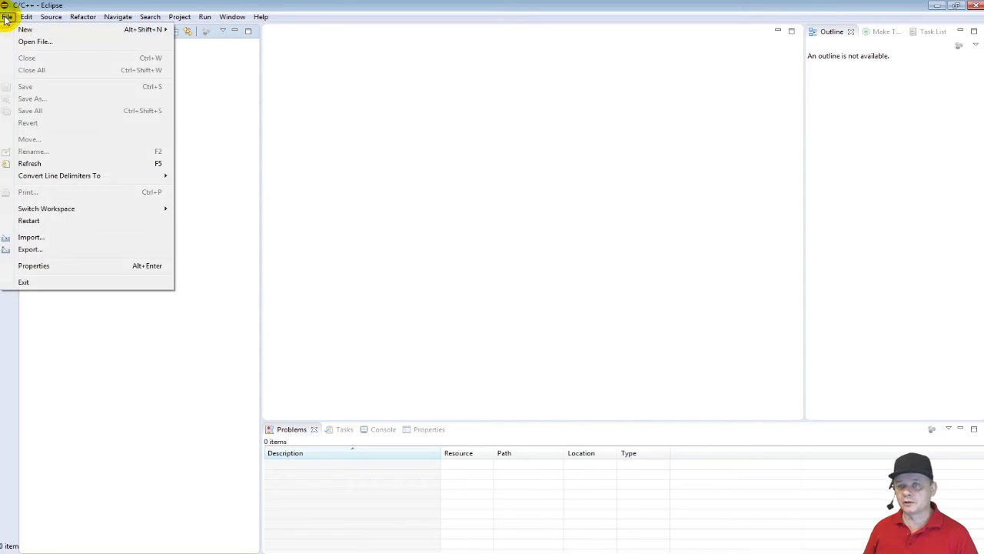
pyautogui.click(220, 123)
# Start an import from the Project Explorer with the General source Existing Projects into Workspace and continue to the project selection page.
pyautogui.rightClick(66, 102)
pyautogui.click(106, 125)
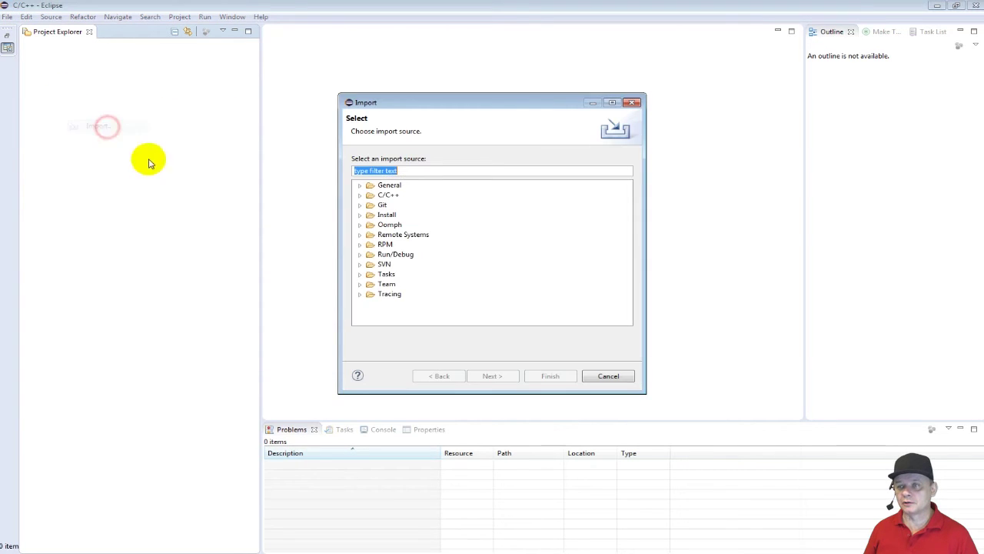
pyautogui.click(359, 185)
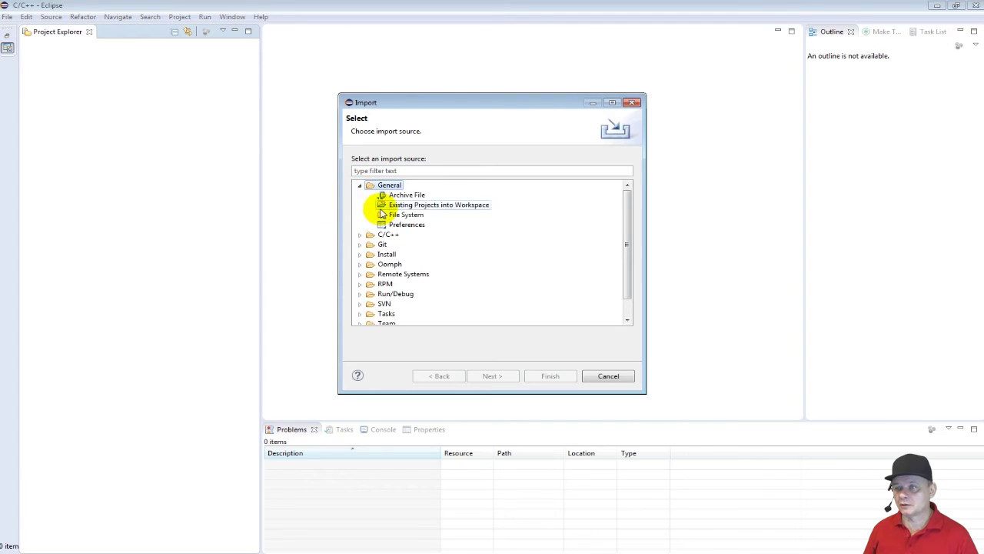
pyautogui.click(456, 206)
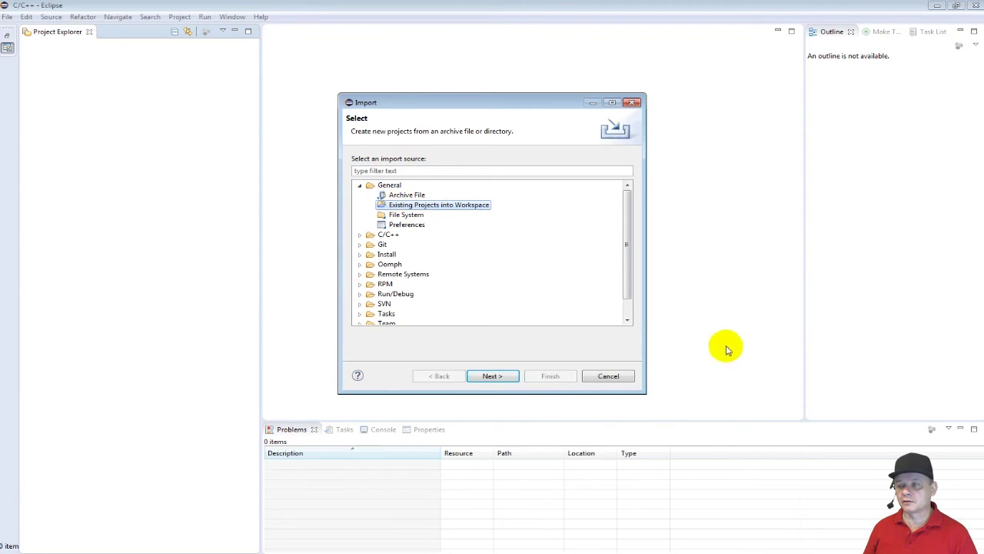
pyautogui.click(492, 376)
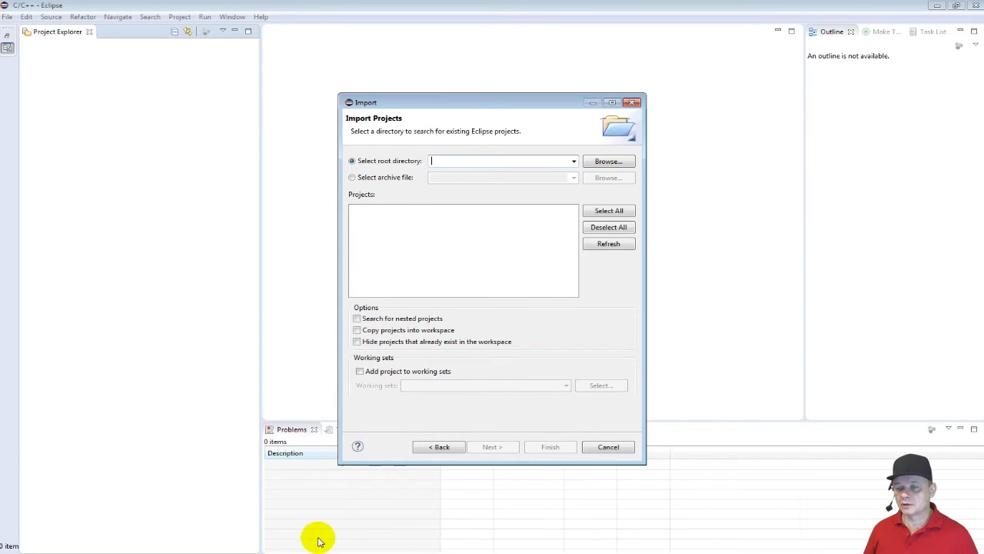
# Switch to the STM32F4-Discovery folder window in Windows Explorer and open its Examples\BSP\SW4STM32 subfolder.
pyautogui.click(85, 551)
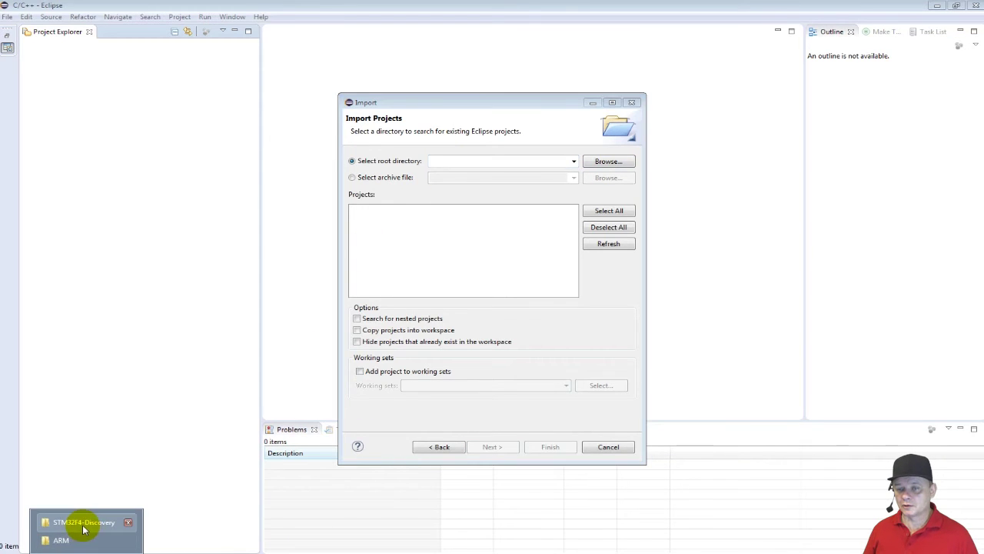
pyautogui.click(79, 525)
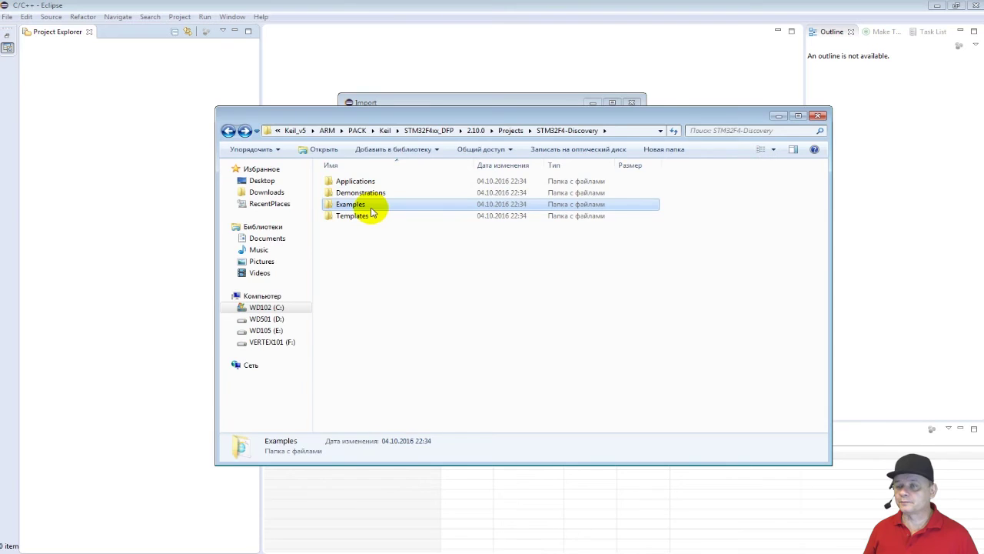
pyautogui.doubleClick(369, 203)
pyautogui.doubleClick(342, 192)
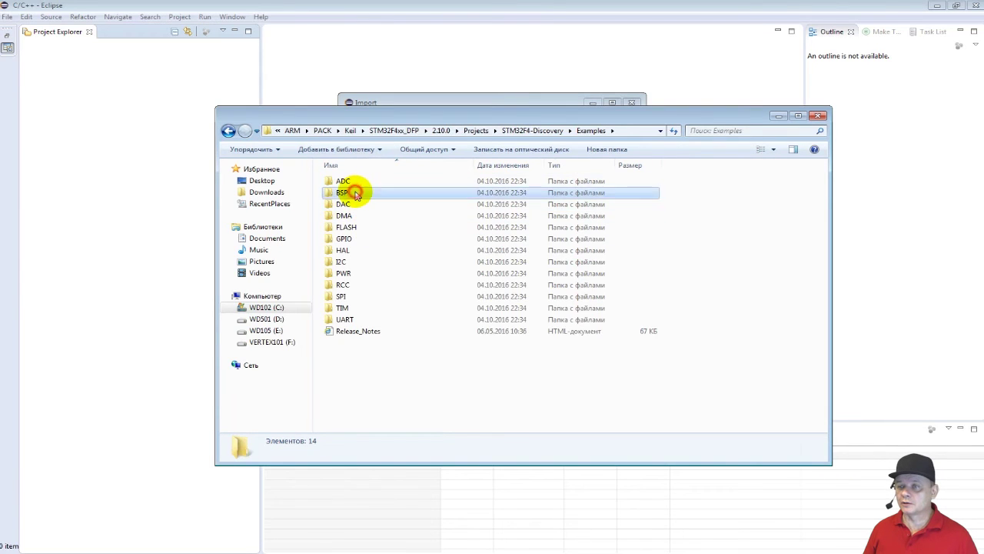
pyautogui.doubleClick(354, 228)
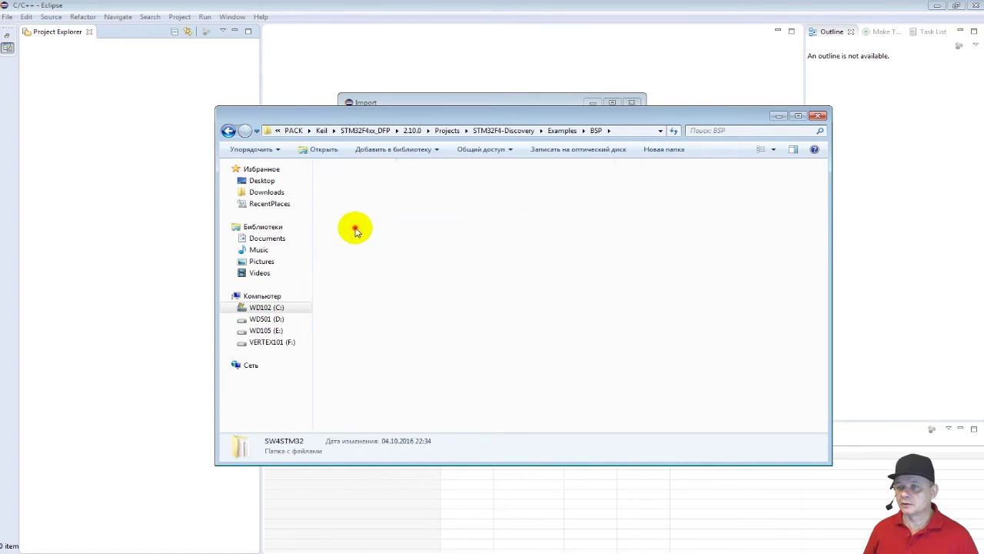
# Copy the full folder location of syscalls.c from its file properties and close the properties.
pyautogui.click(355, 205)
pyautogui.rightClick(355, 205)
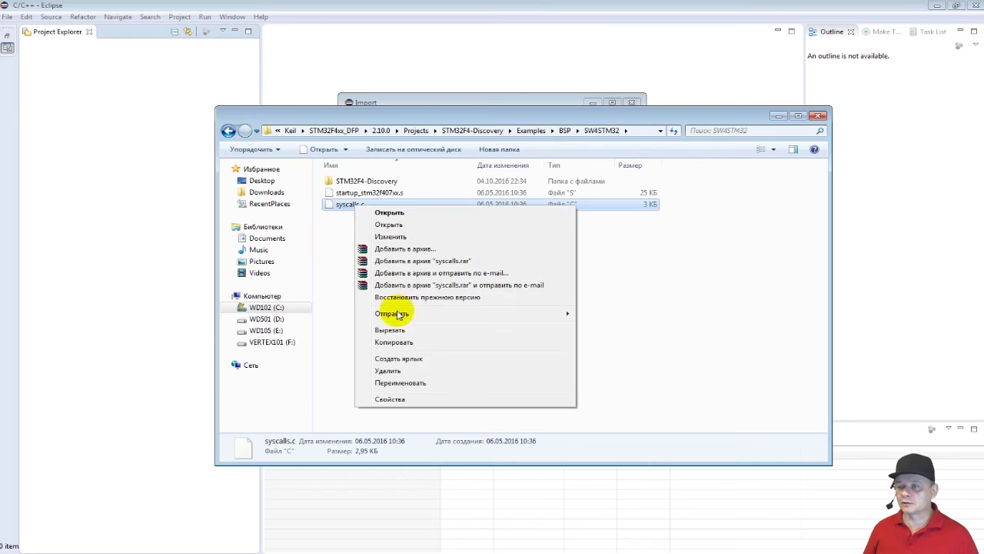
pyautogui.click(389, 400)
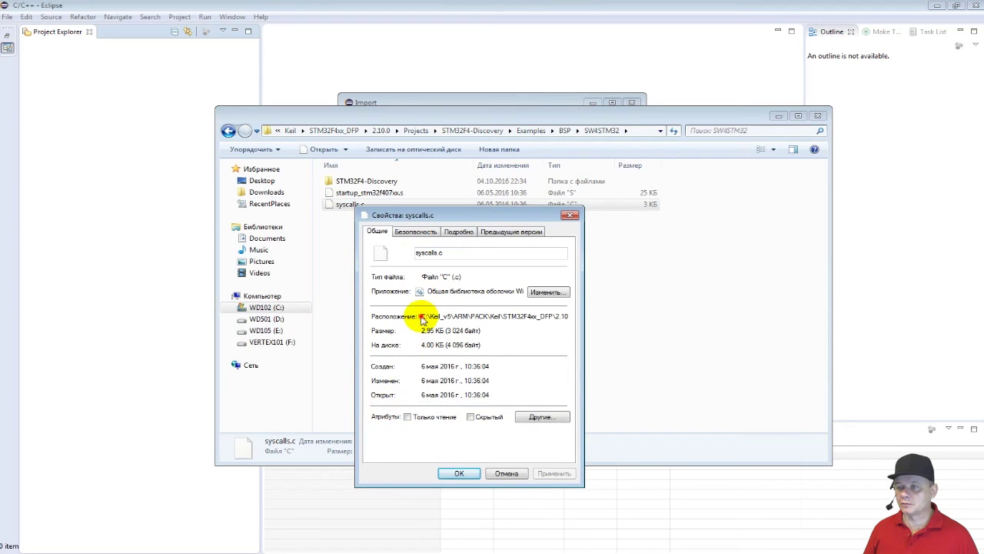
pyautogui.moveTo(422, 316); pyautogui.dragTo(653, 326)
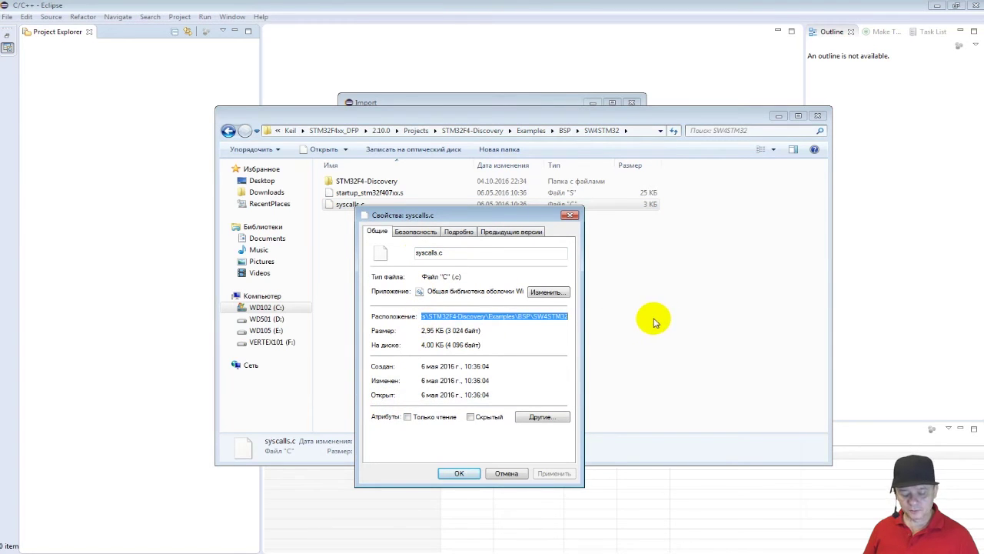
pyautogui.click(461, 473)
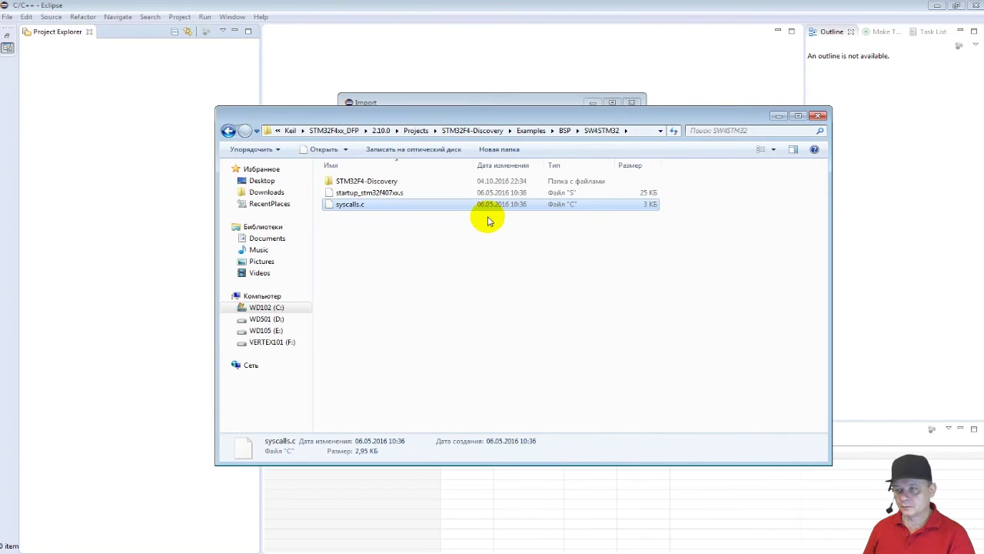
pyautogui.press('BackSpace')
pyautogui.press('BackSpace')
# Back in Eclipse, paste the copied SW4STM32 path as the import root directory and import the STM32F4-Discovery project.
pyautogui.click(131, 180)
pyautogui.click(438, 161)
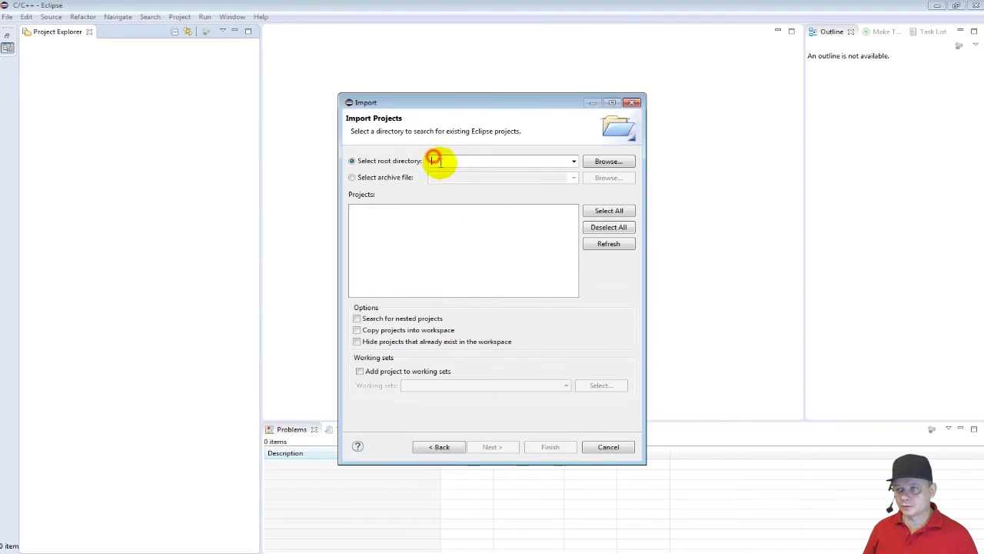
pyautogui.rightClick(429, 164)
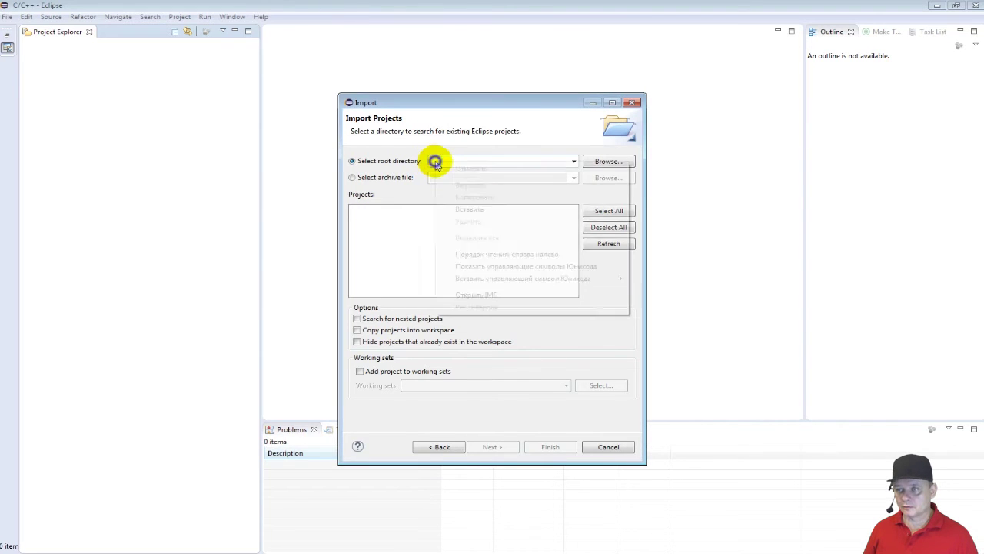
pyautogui.click(472, 208)
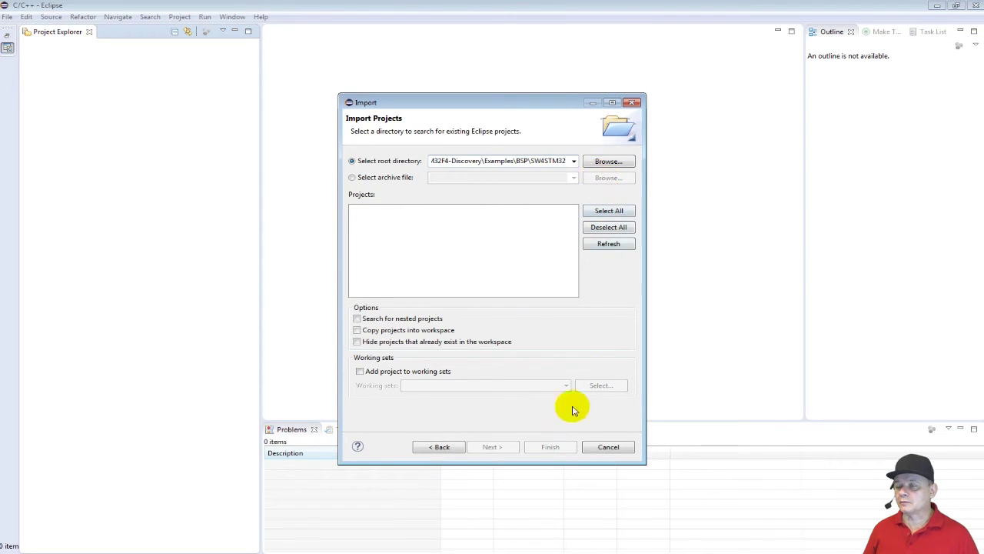
pyautogui.click(539, 203)
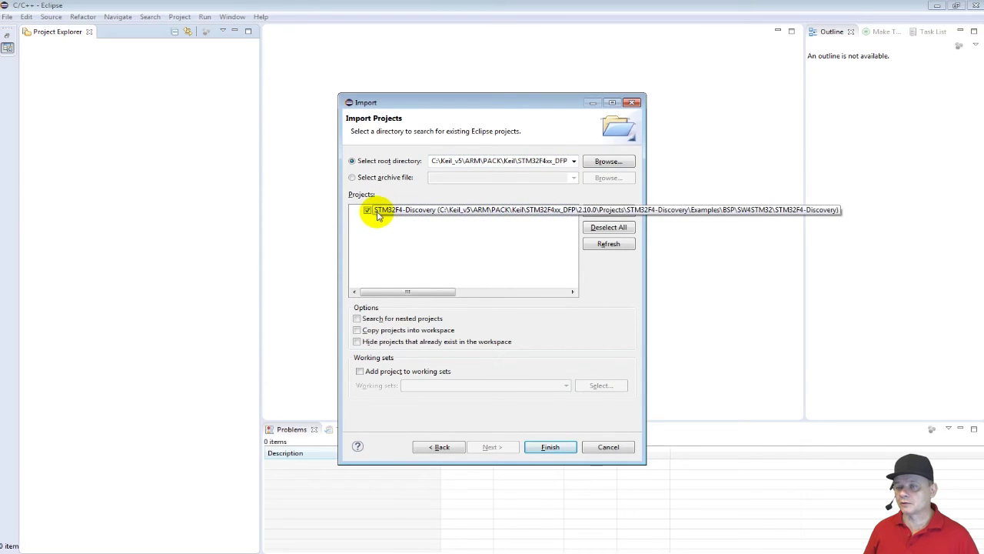
pyautogui.click(550, 446)
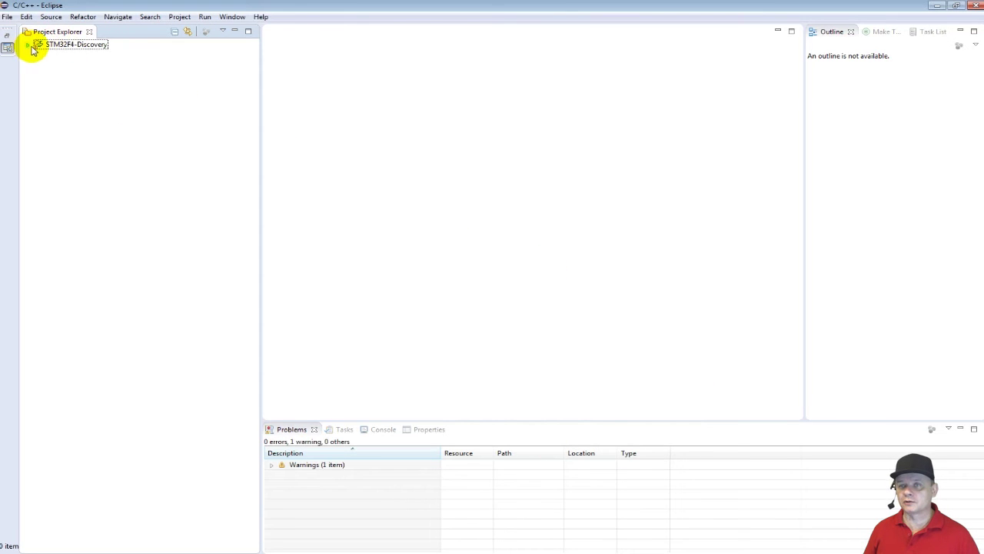
# Expand the STM32F4-Discovery project down to Example/User and open main.c in the editor.
pyautogui.click(27, 44)
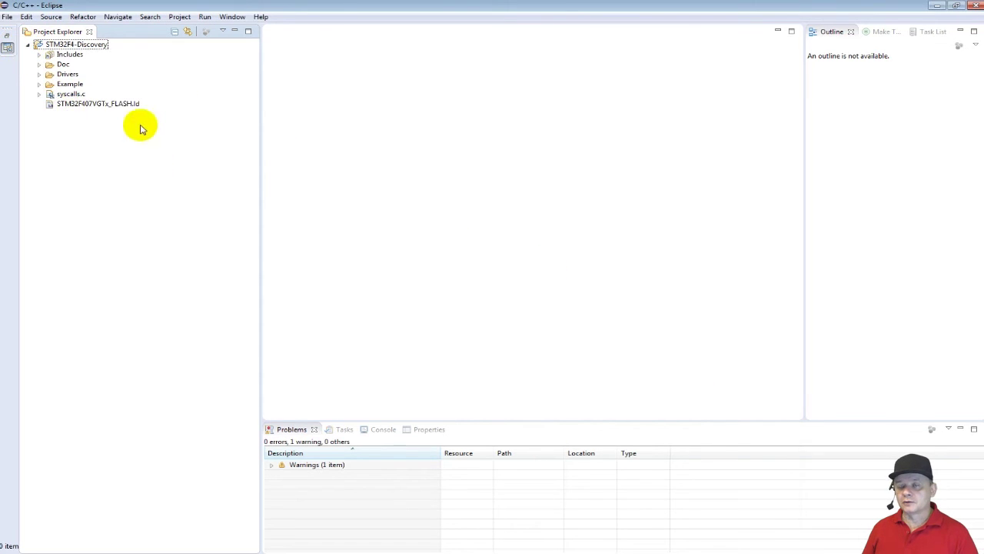
pyautogui.click(39, 85)
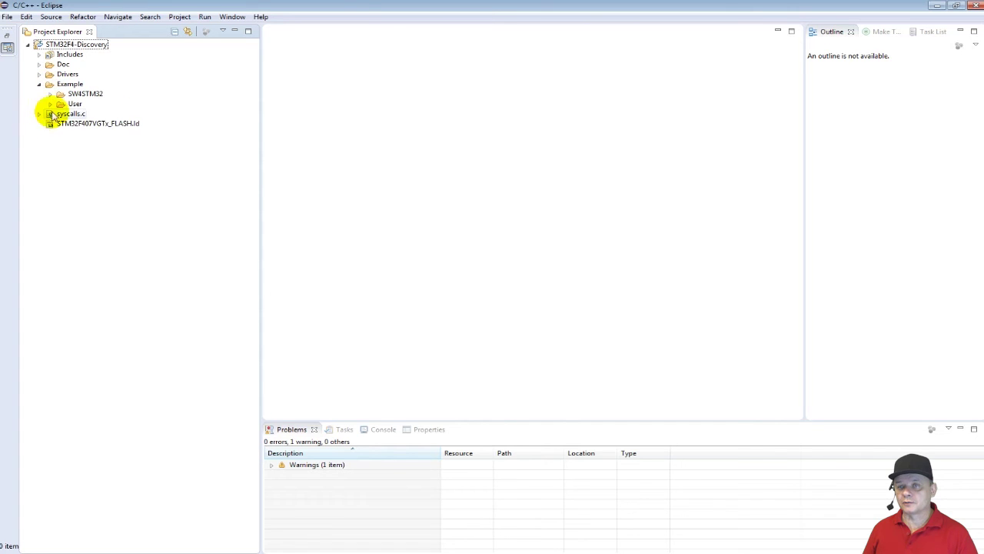
pyautogui.click(50, 104)
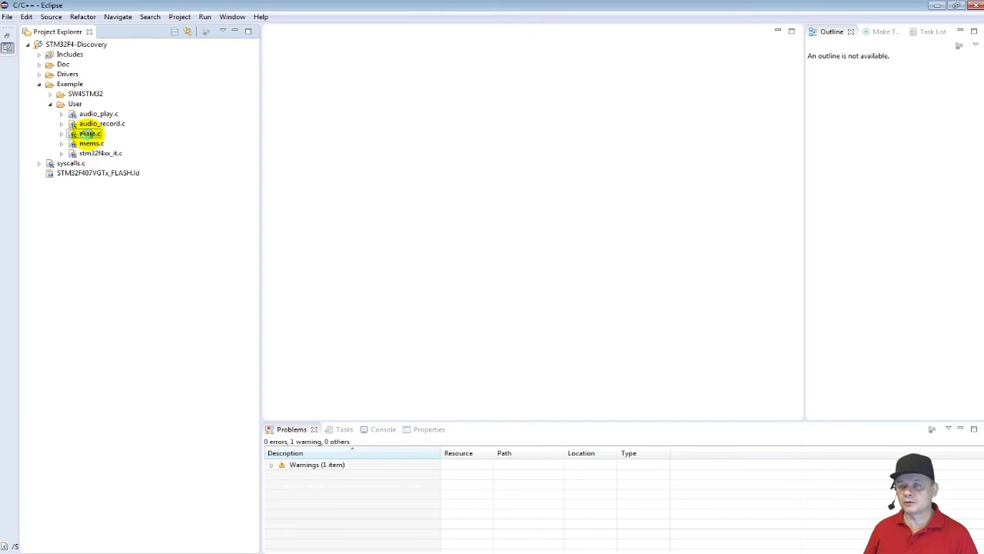
pyautogui.doubleClick(89, 133)
# Look through main.c, examining its includes, private variables, BSP_examples array and the start of the main function.
pyautogui.scroll(-11, 472, 237)
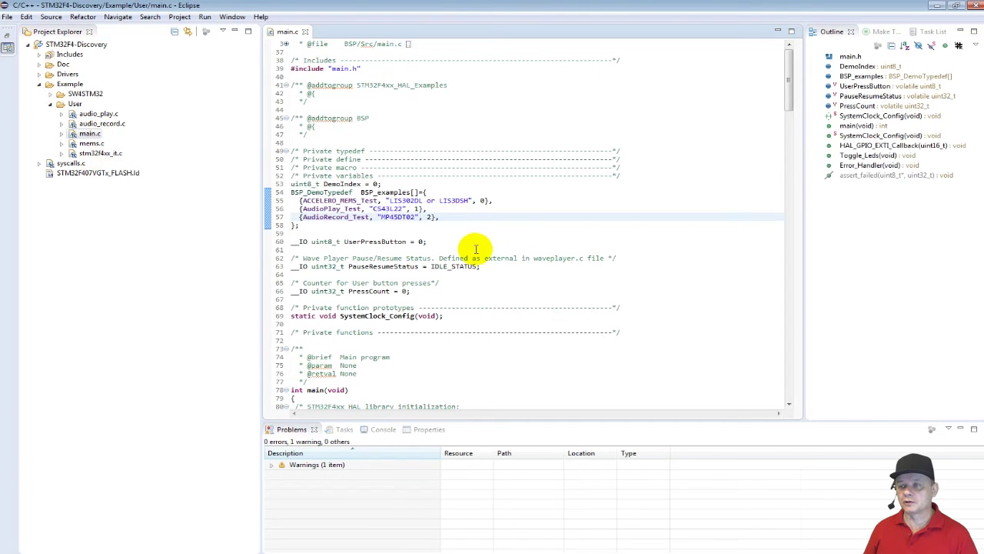
pyautogui.scroll(-13, 476, 249)
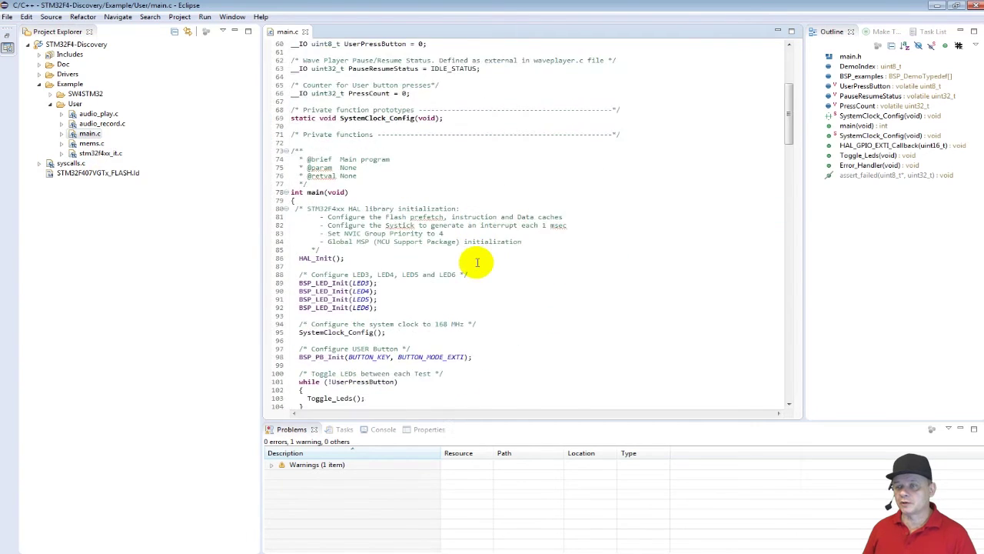
pyautogui.scroll(13, 481, 262)
pyautogui.scroll(-1, 485, 263)
pyautogui.scroll(1, 490, 263)
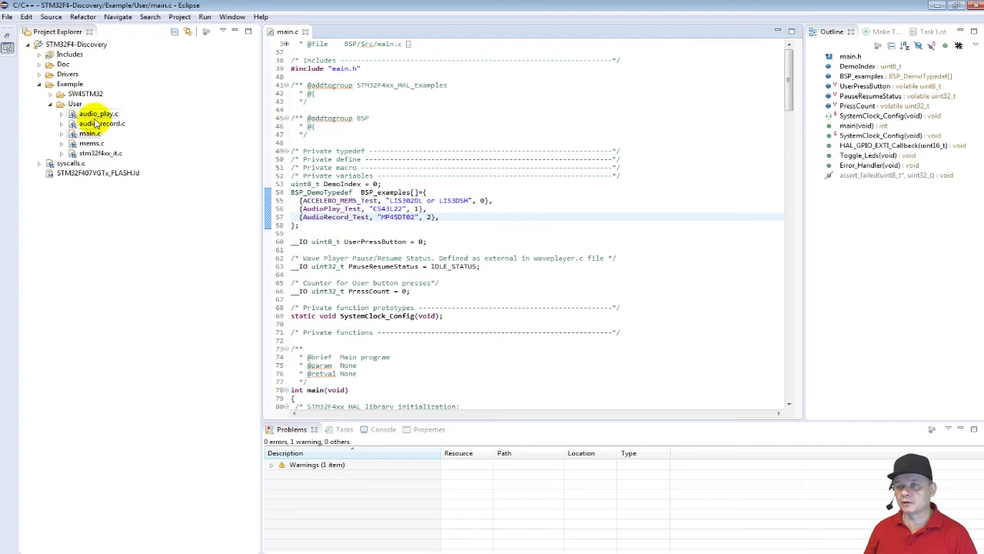
pyautogui.click(369, 142)
pyautogui.click(463, 266)
pyautogui.click(439, 283)
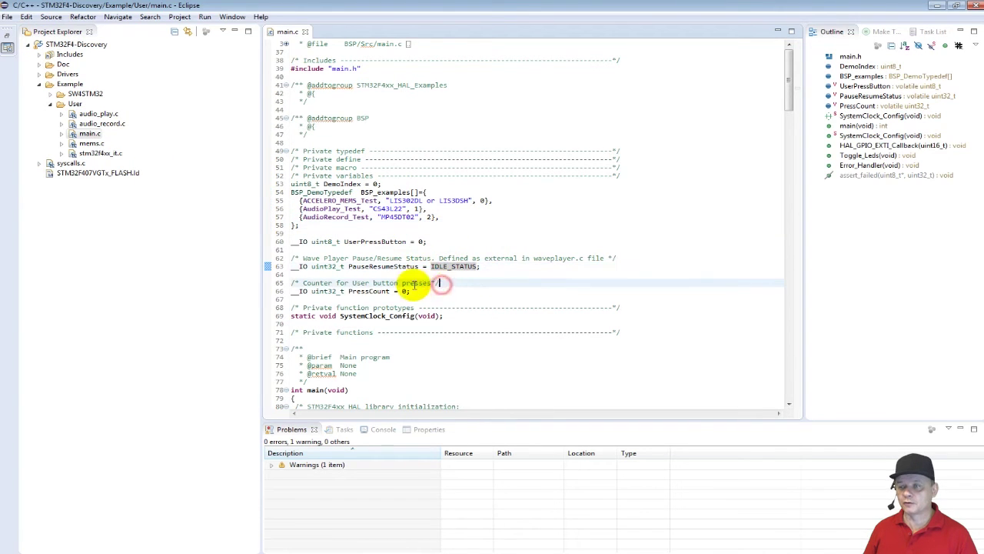
pyautogui.click(412, 291)
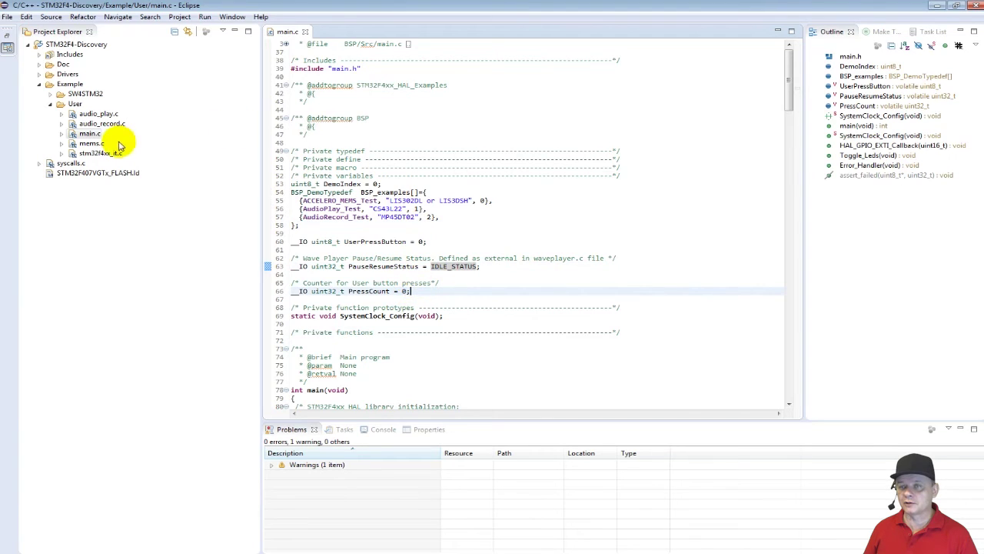
pyautogui.click(443, 298)
pyautogui.click(471, 266)
pyautogui.click(450, 232)
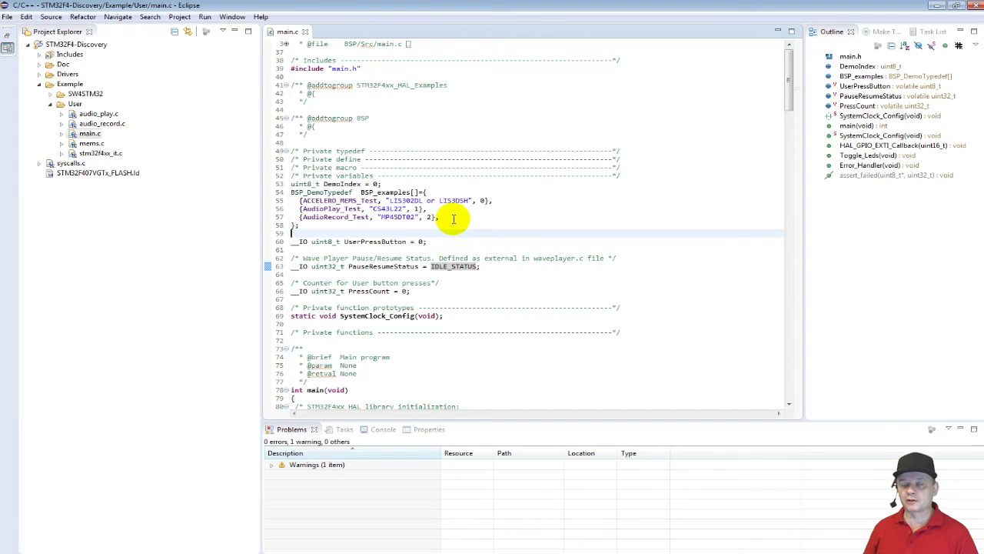
pyautogui.click(454, 219)
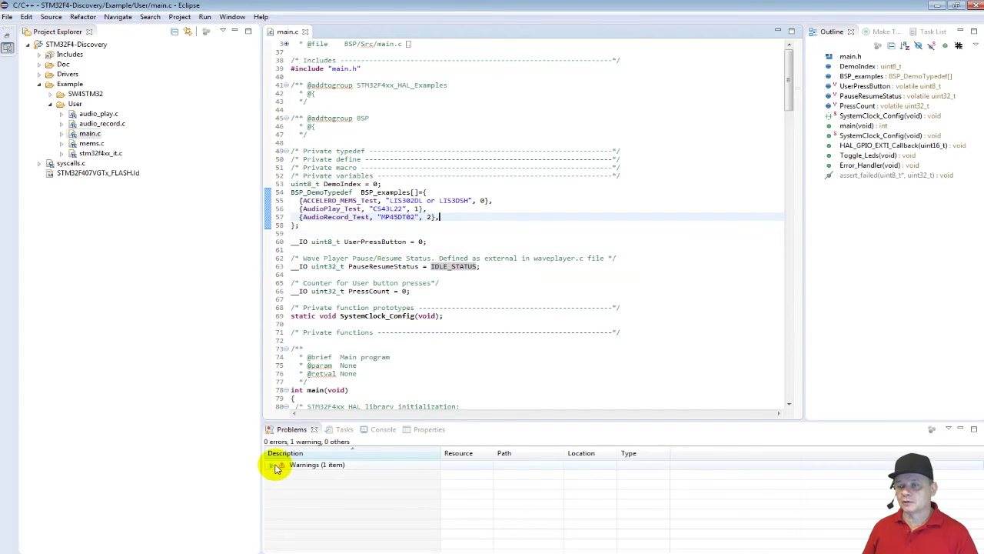
# Expand the project's warnings in the problem list, select the include path warning and widen the Resource column to read it.
pyautogui.click(271, 465)
pyautogui.click(412, 477)
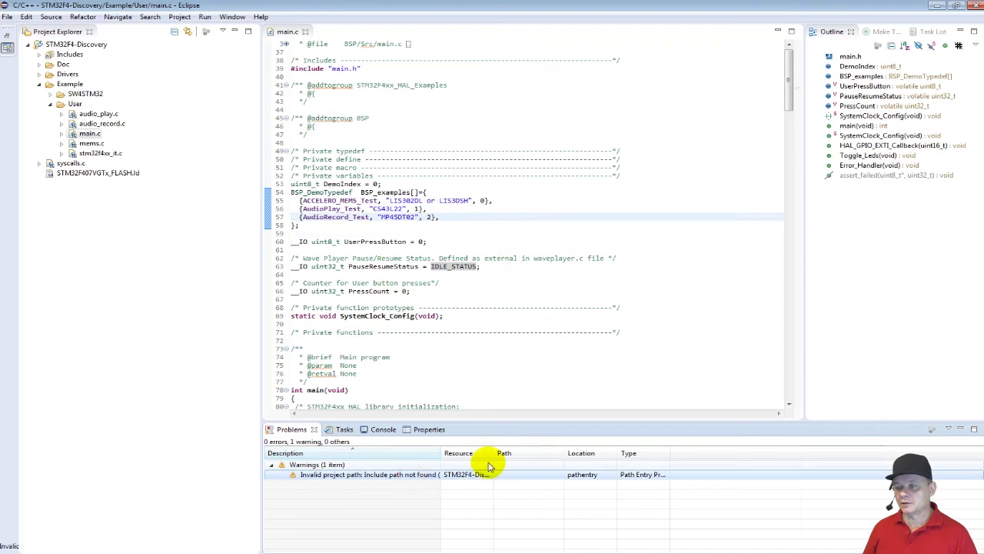
pyautogui.moveTo(494, 453); pyautogui.dragTo(629, 455)
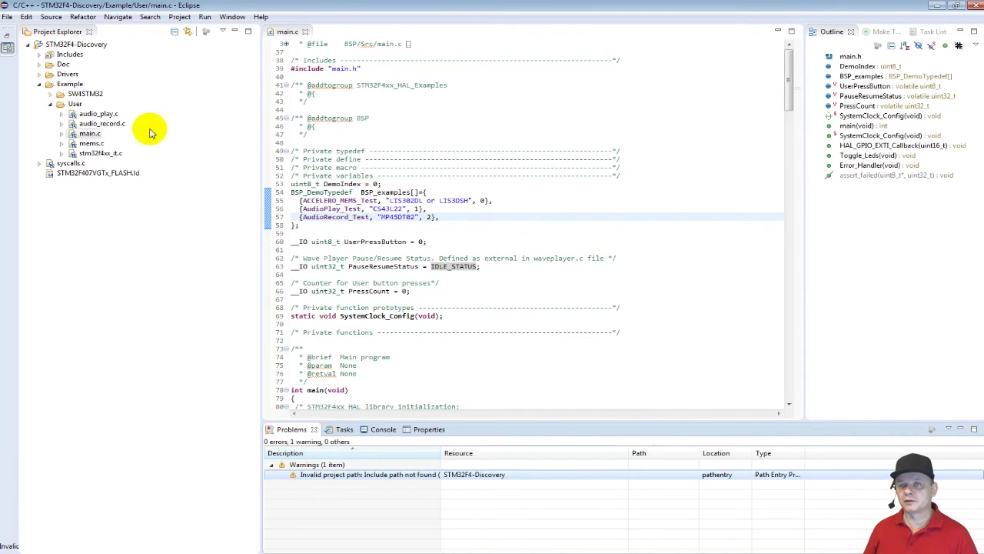
# Build the STM32F4-Discovery project with main.c active in the editor, and let the build run in the background.
pyautogui.click(179, 16)
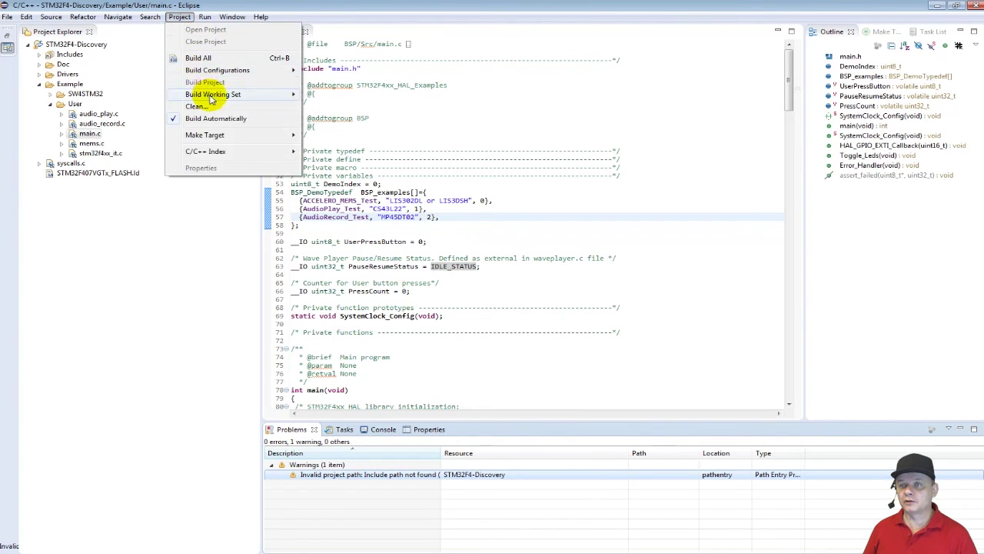
pyautogui.click(422, 237)
pyautogui.click(390, 300)
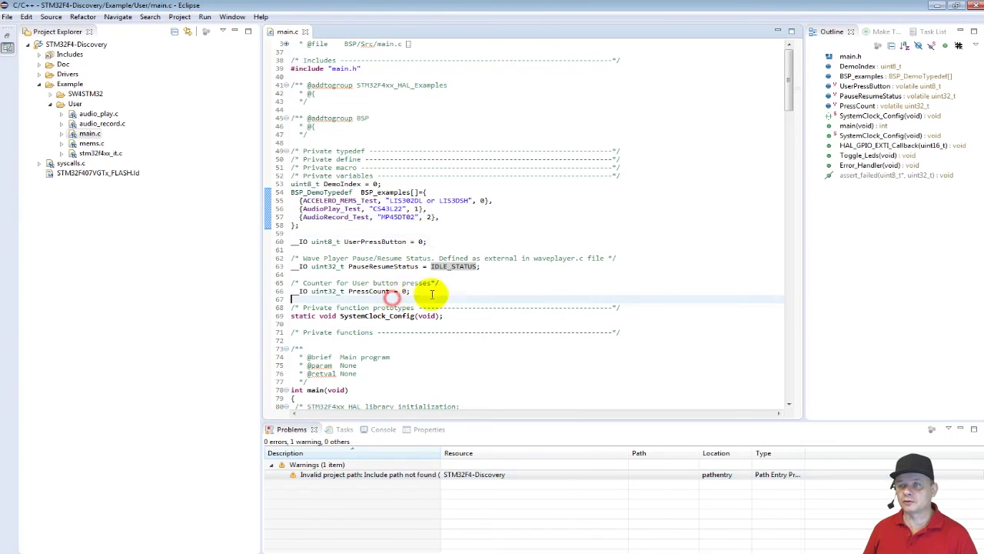
pyautogui.click(174, 17)
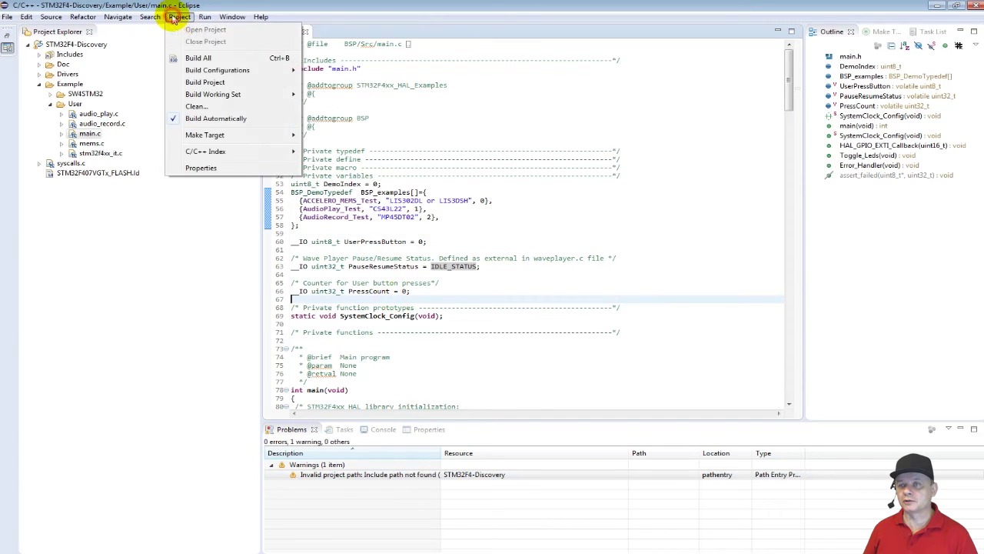
pyautogui.click(202, 82)
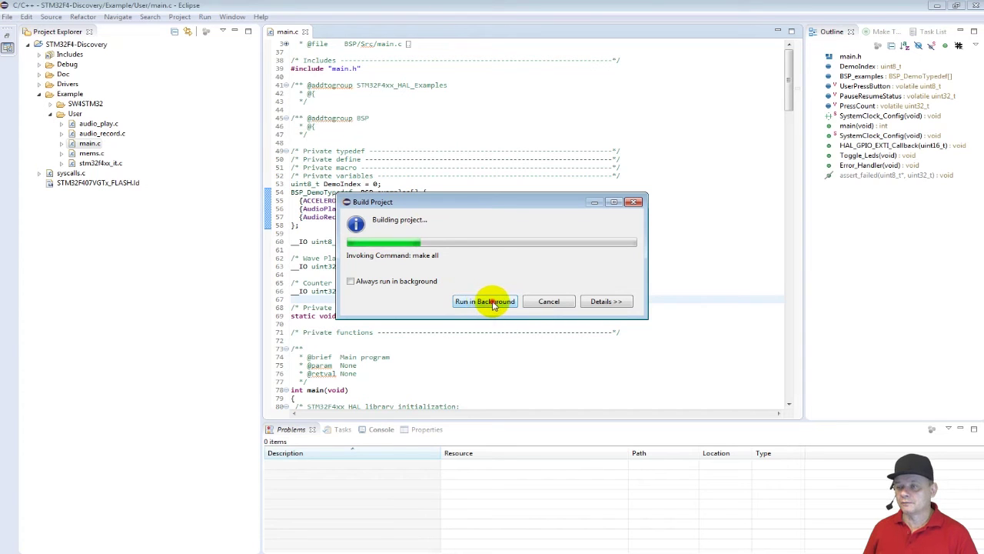
pyautogui.click(492, 303)
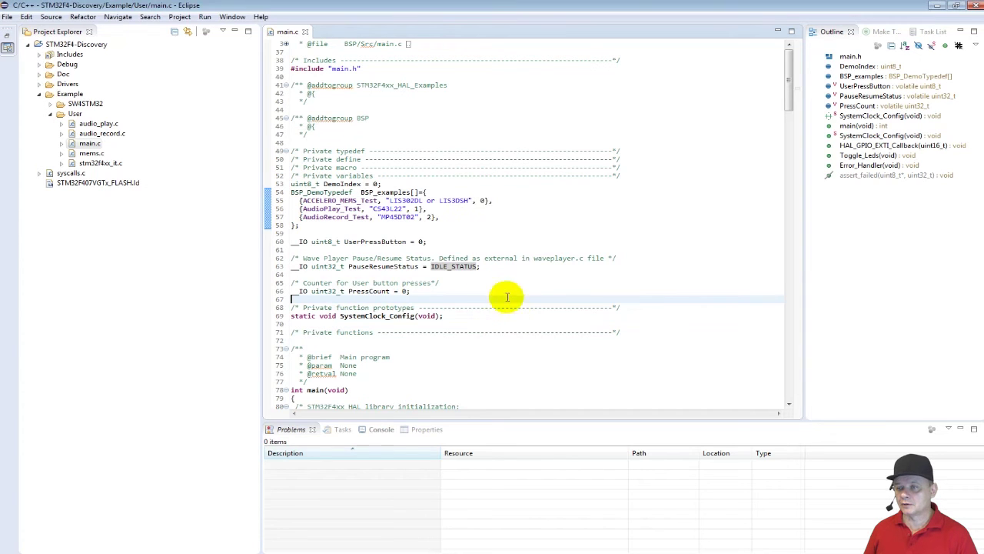
# Show the build console output and examine the program size lines for STM32F4-Discovery.elf.
pyautogui.click(377, 432)
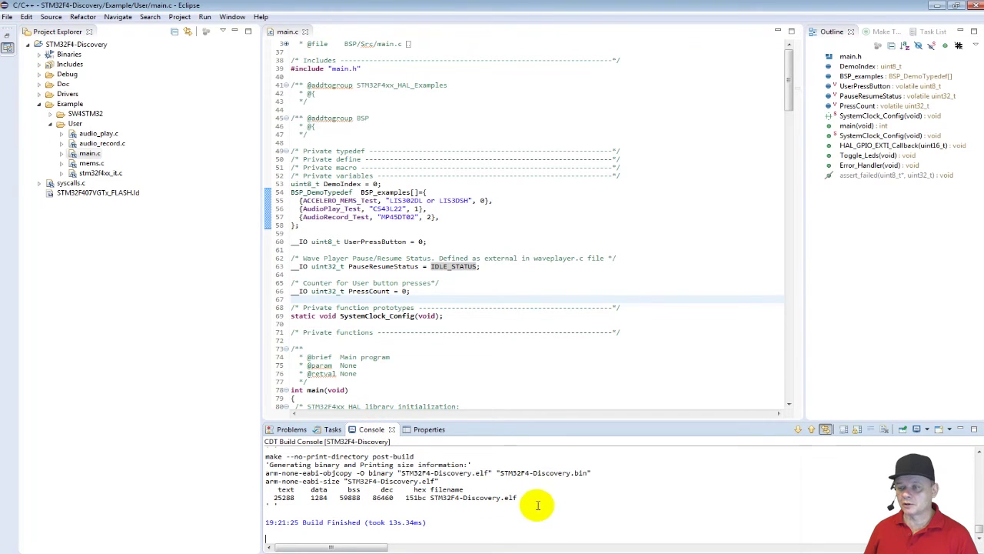
pyautogui.moveTo(532, 497); pyautogui.dragTo(268, 490)
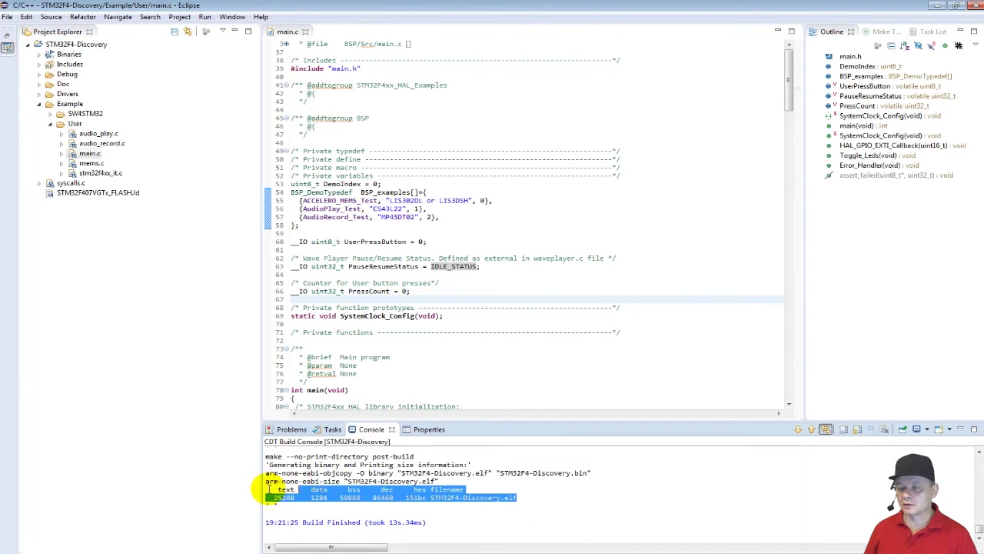
pyautogui.click(269, 490)
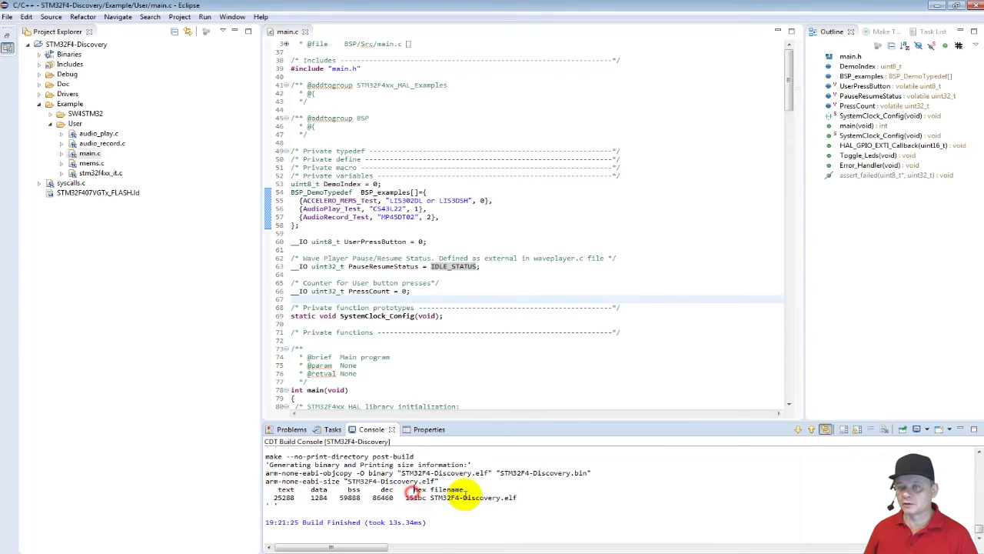
# Open the STM32F4-Discovery project's properties and look through the C/C++ Build, Builders and Resource pages.
pyautogui.rightClick(68, 45)
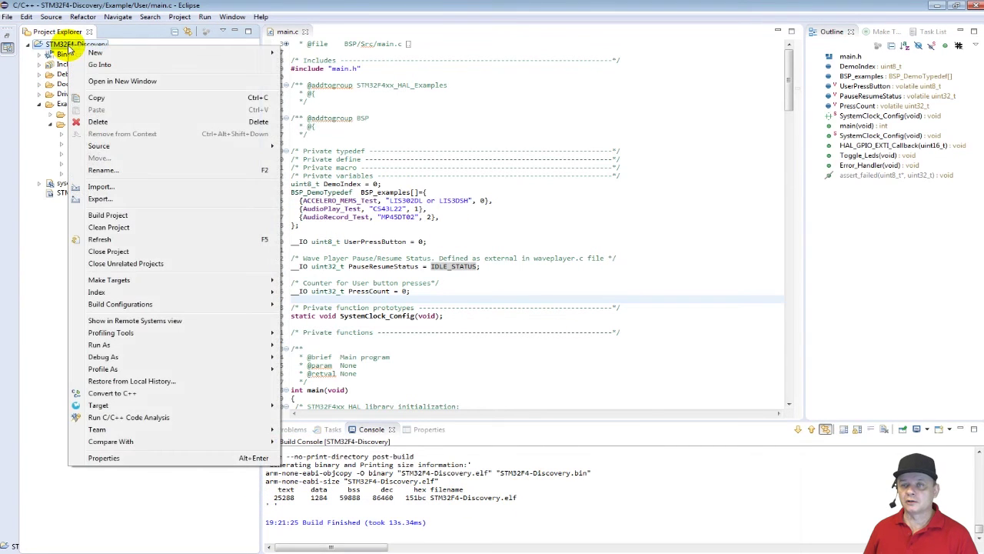
pyautogui.click(113, 460)
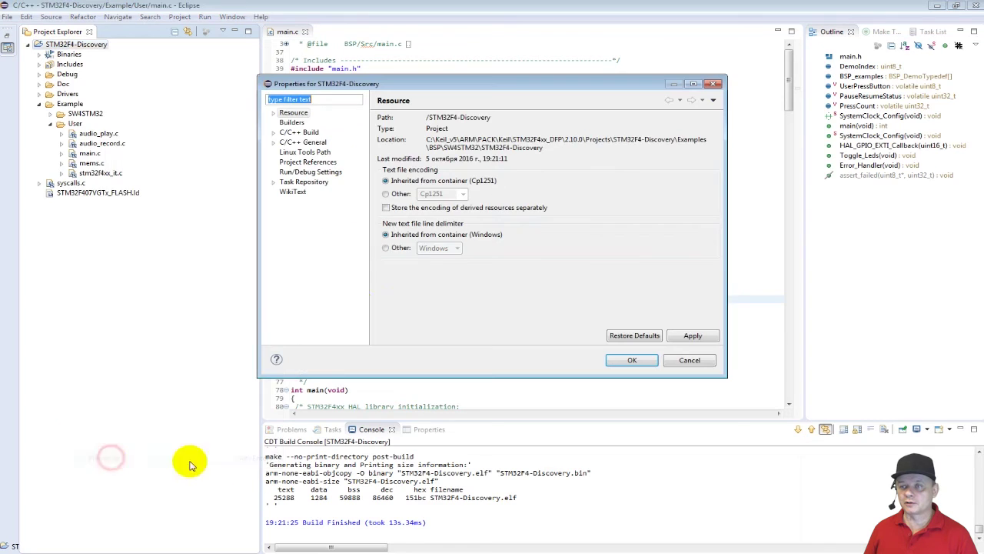
pyautogui.click(293, 132)
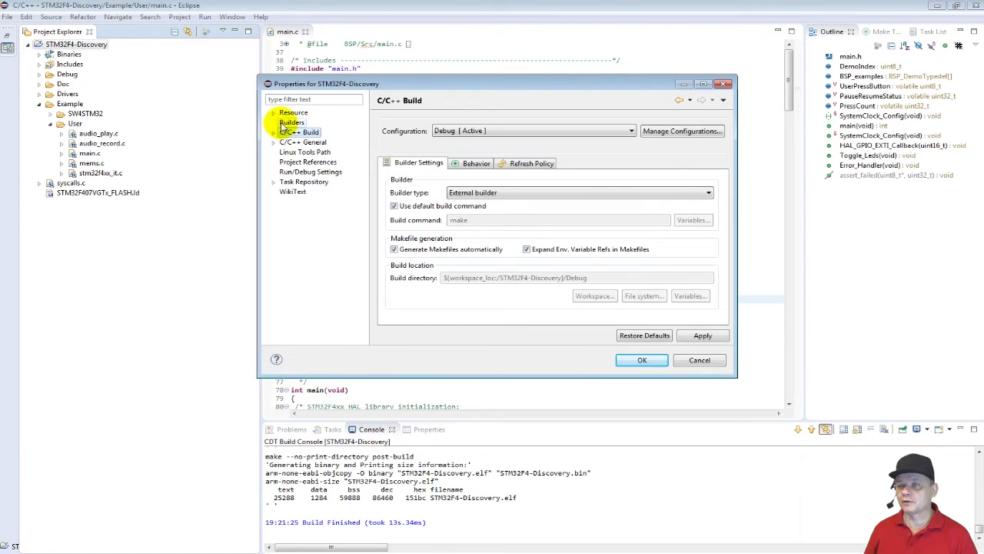
pyautogui.click(286, 123)
pyautogui.click(293, 113)
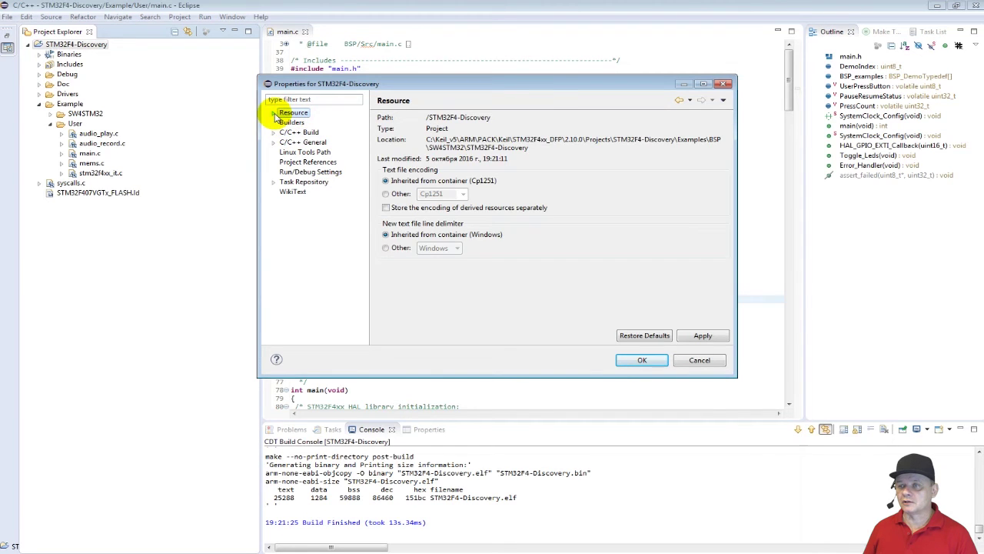
pyautogui.click(274, 113)
pyautogui.click(274, 113)
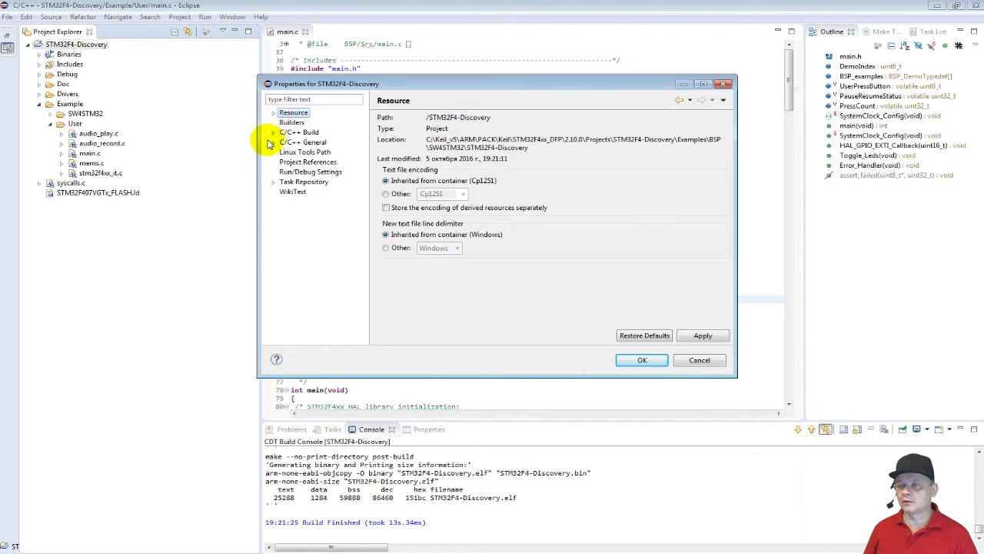